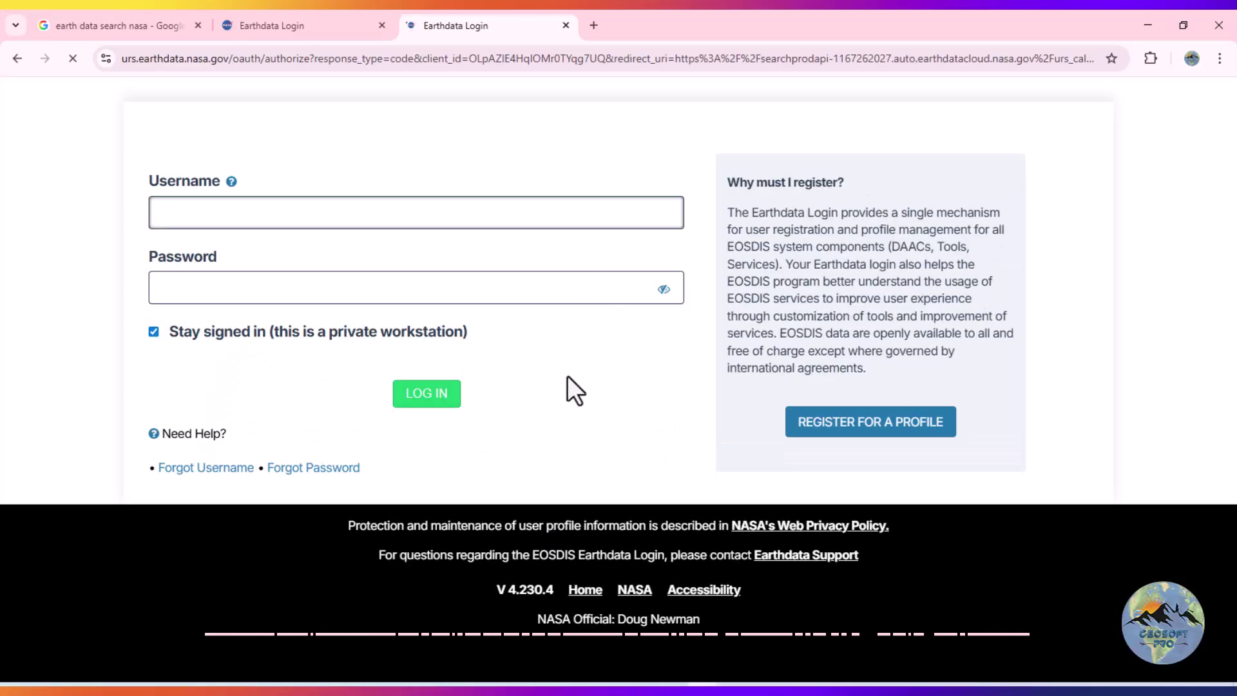
Open the Earthdata profile registration form and review its fields from profile information down to the agreements
click(567, 375)
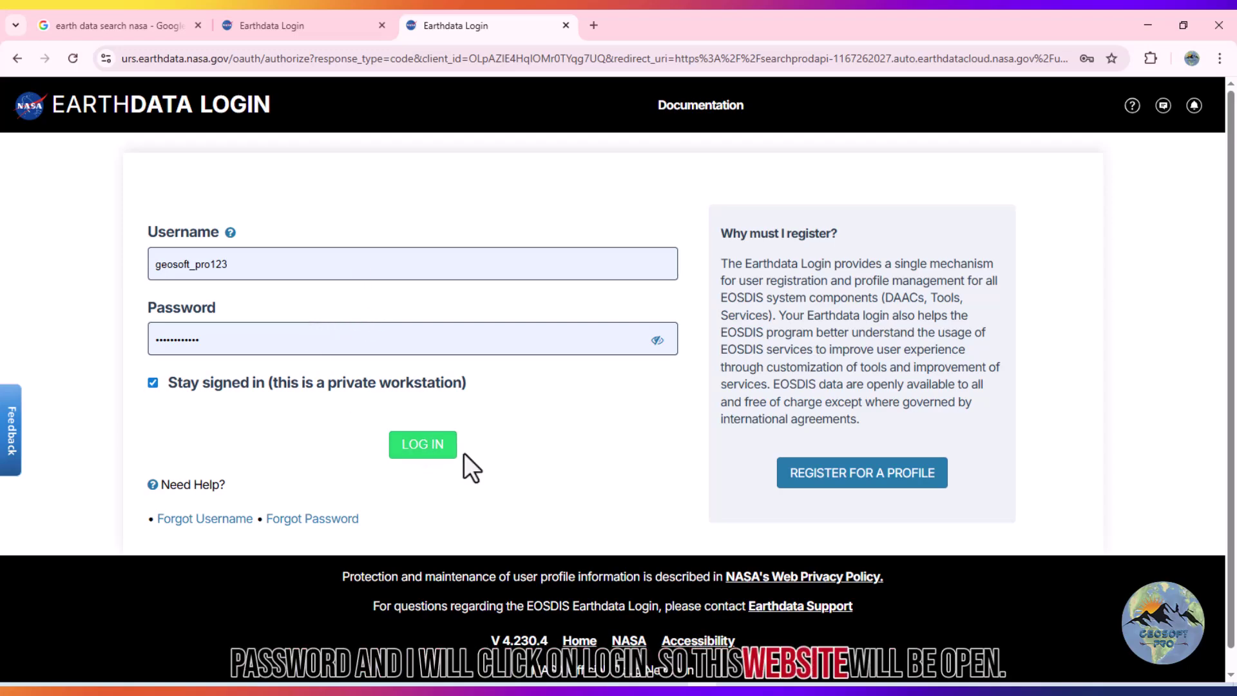
click(823, 480)
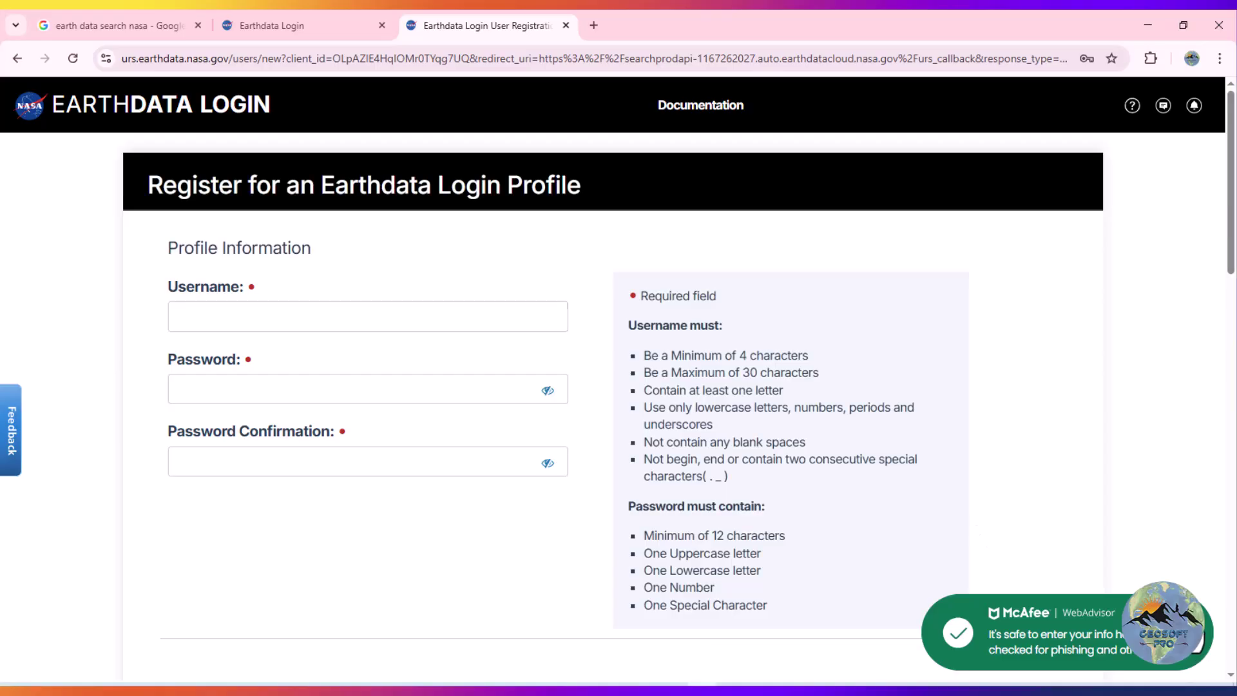
click(1197, 646)
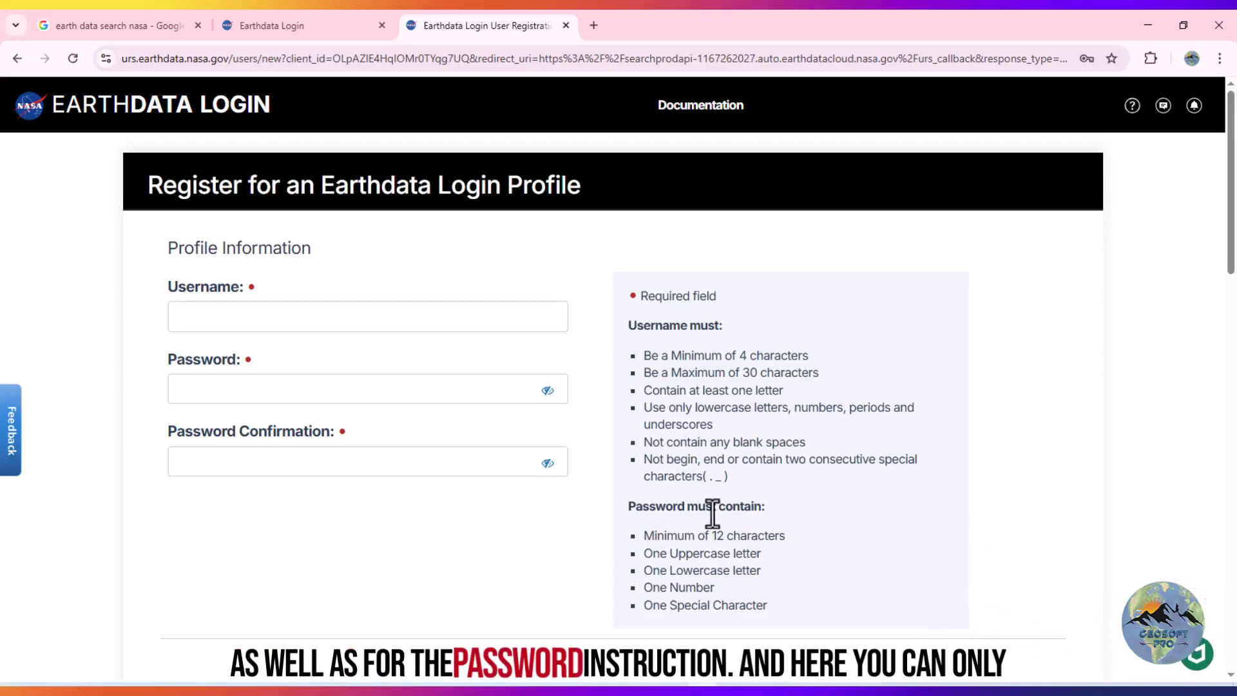
drag(1228, 219, 1233, 397)
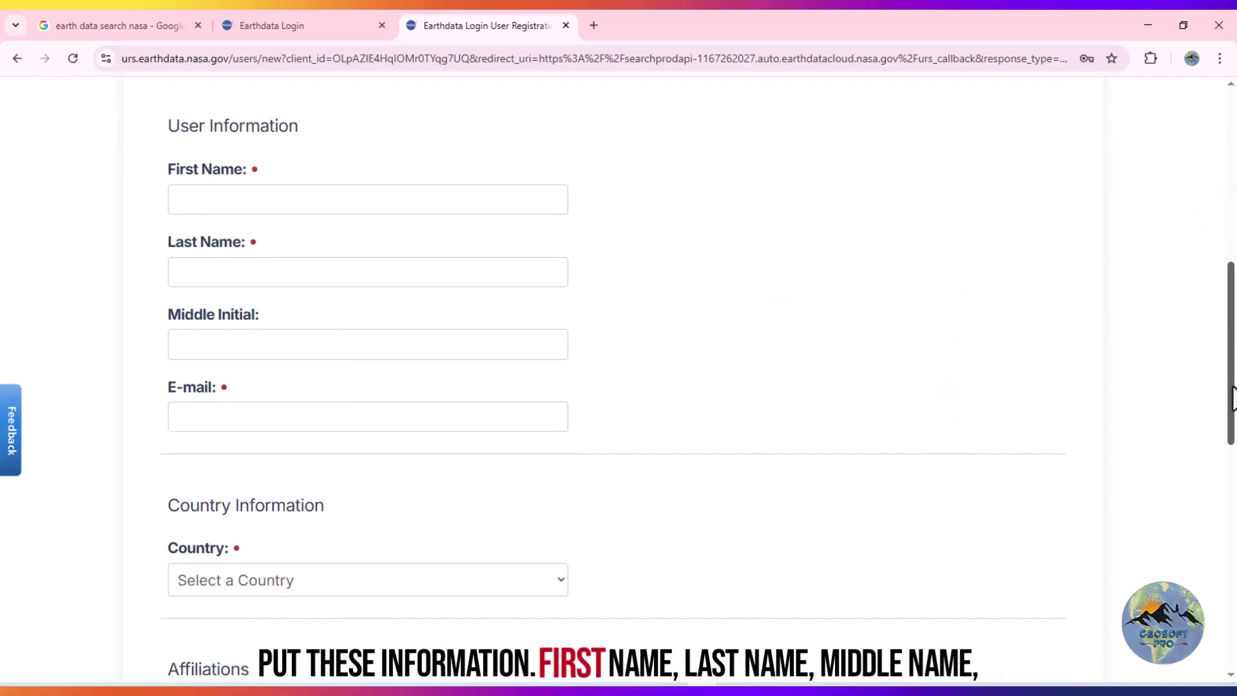
drag(1232, 390, 1208, 539)
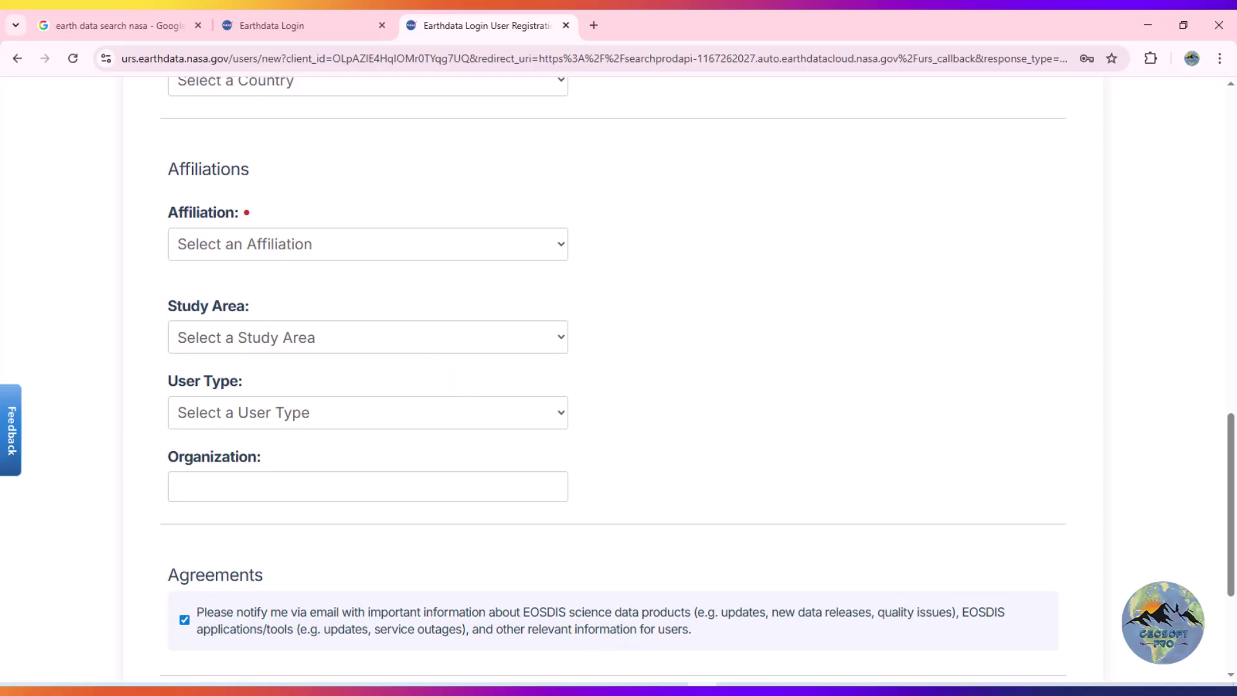
scroll(1229, 438, down, 3)
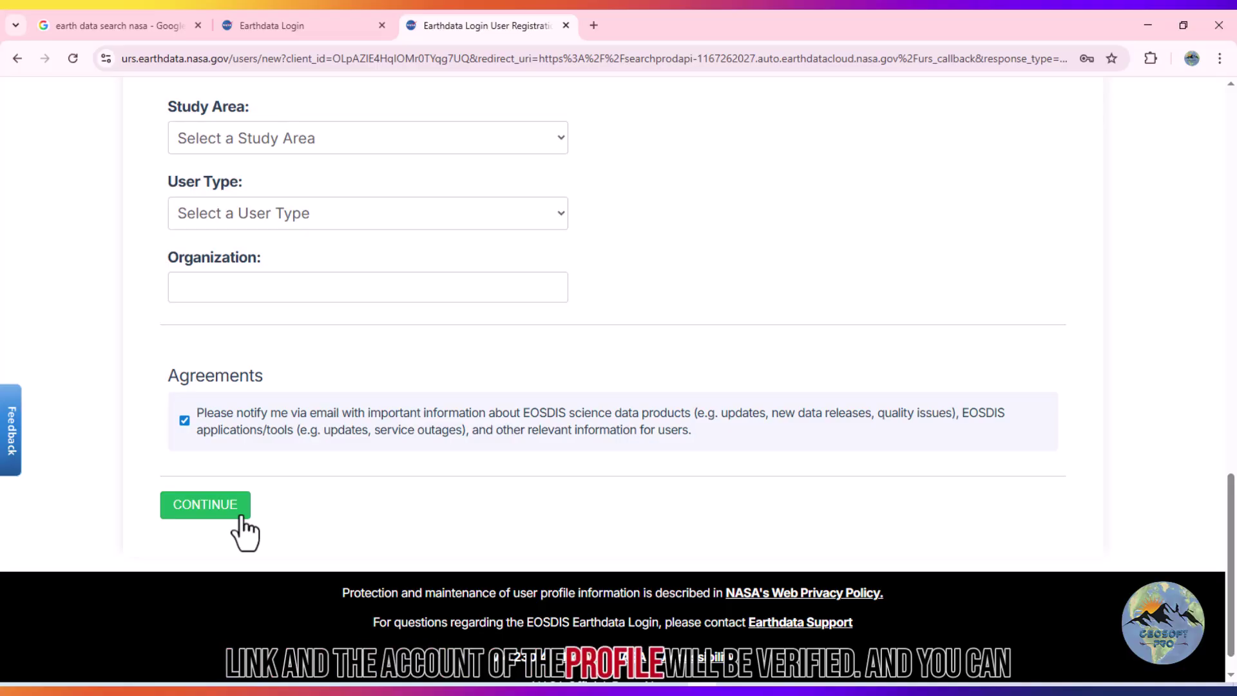
Log in to Earthdata with the prefilled credentials and skip the welcome tour, choosing not to show it again
click(296, 25)
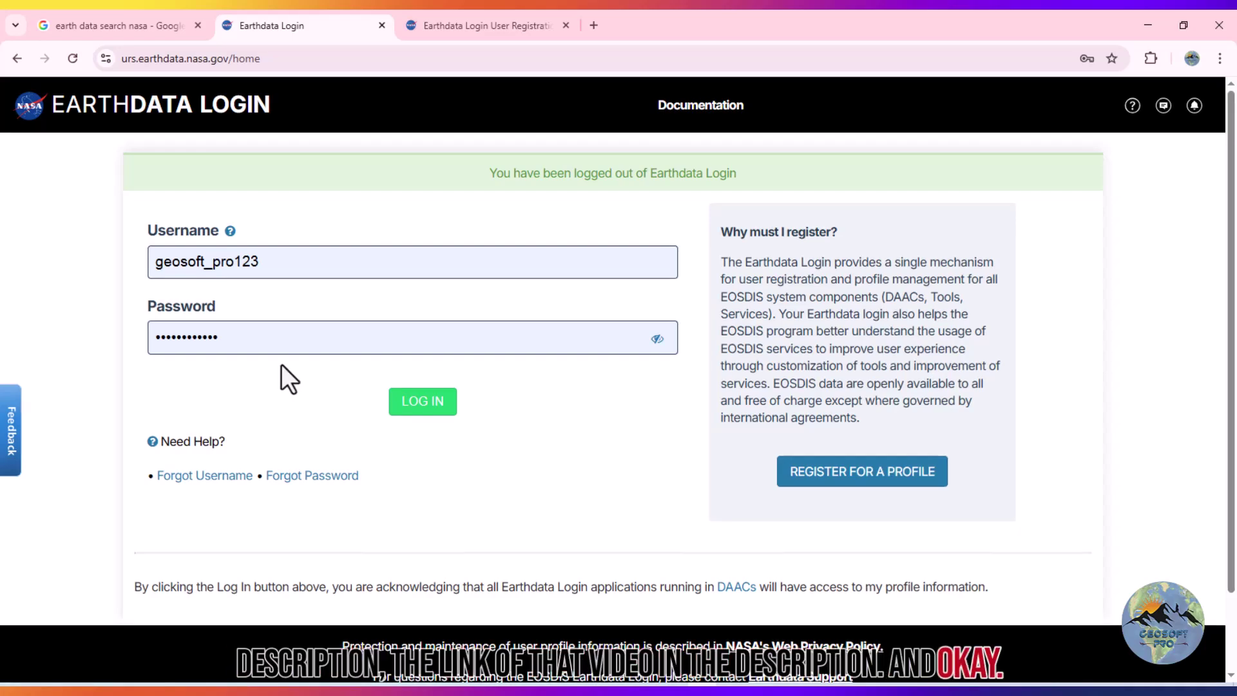
click(403, 406)
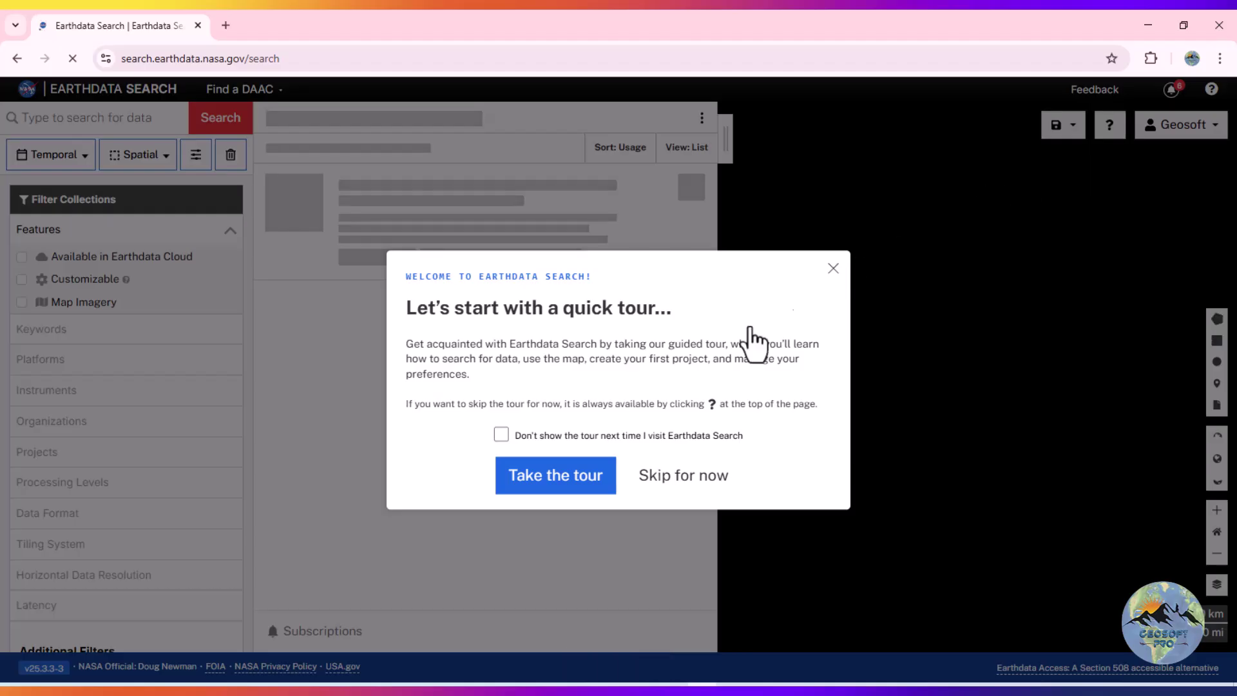
click(503, 436)
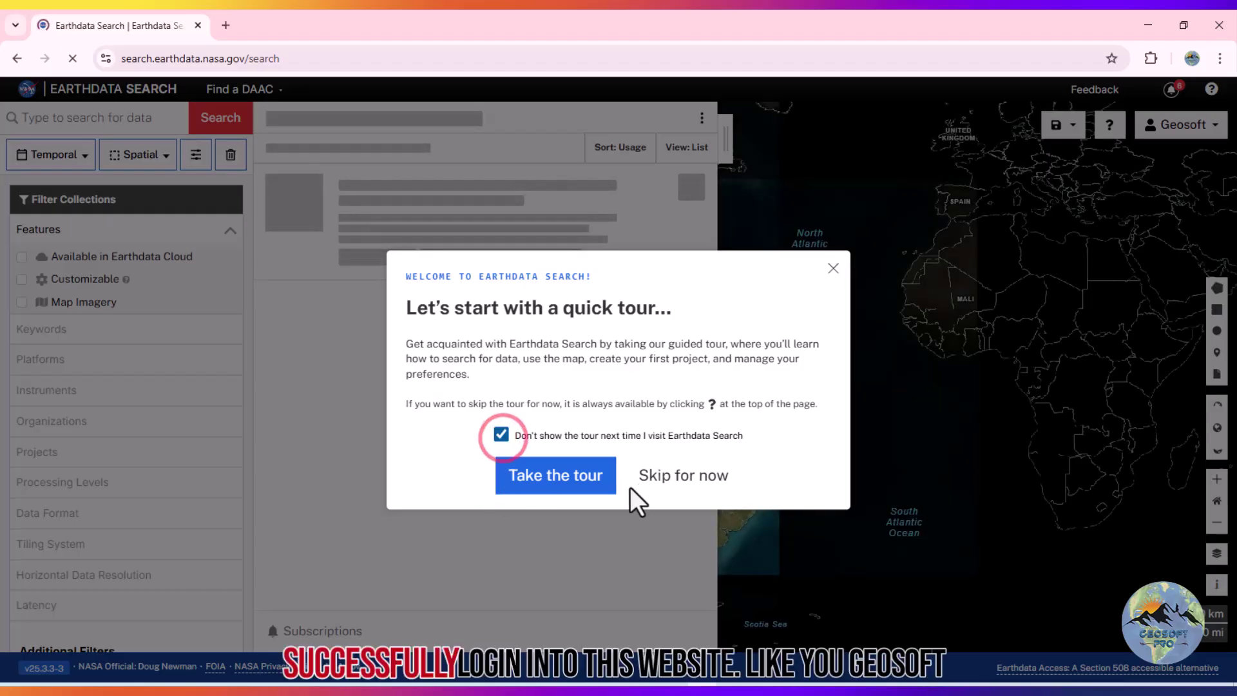
click(656, 480)
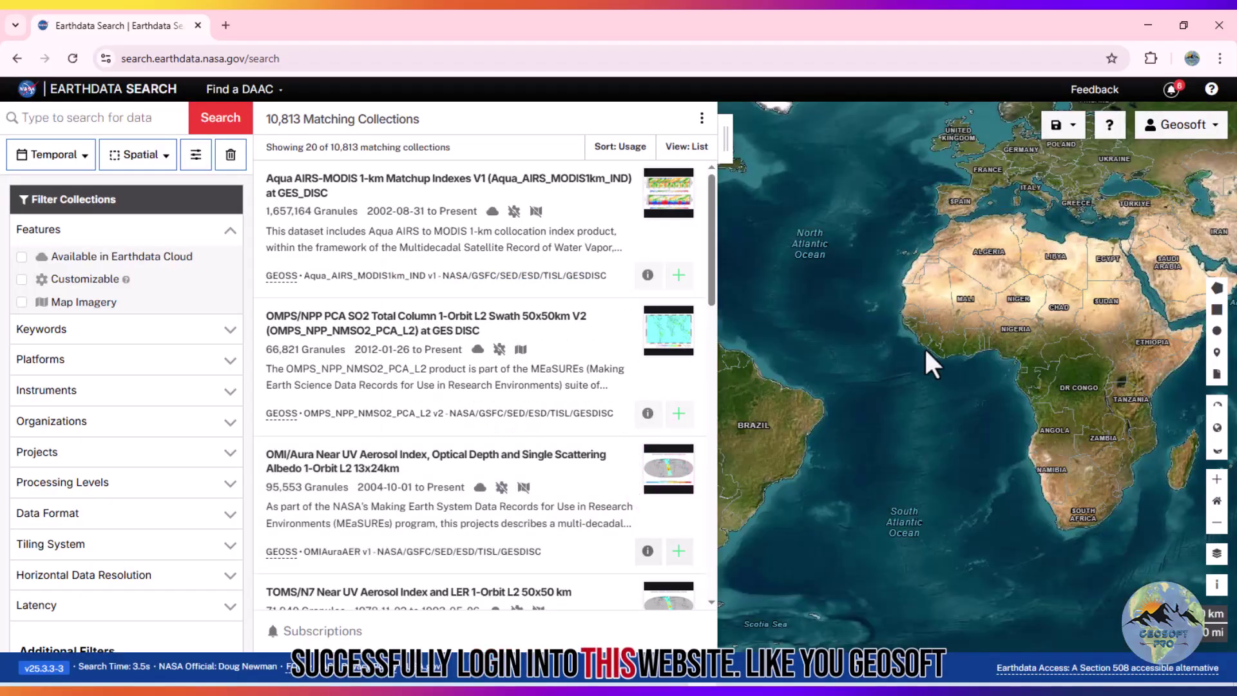
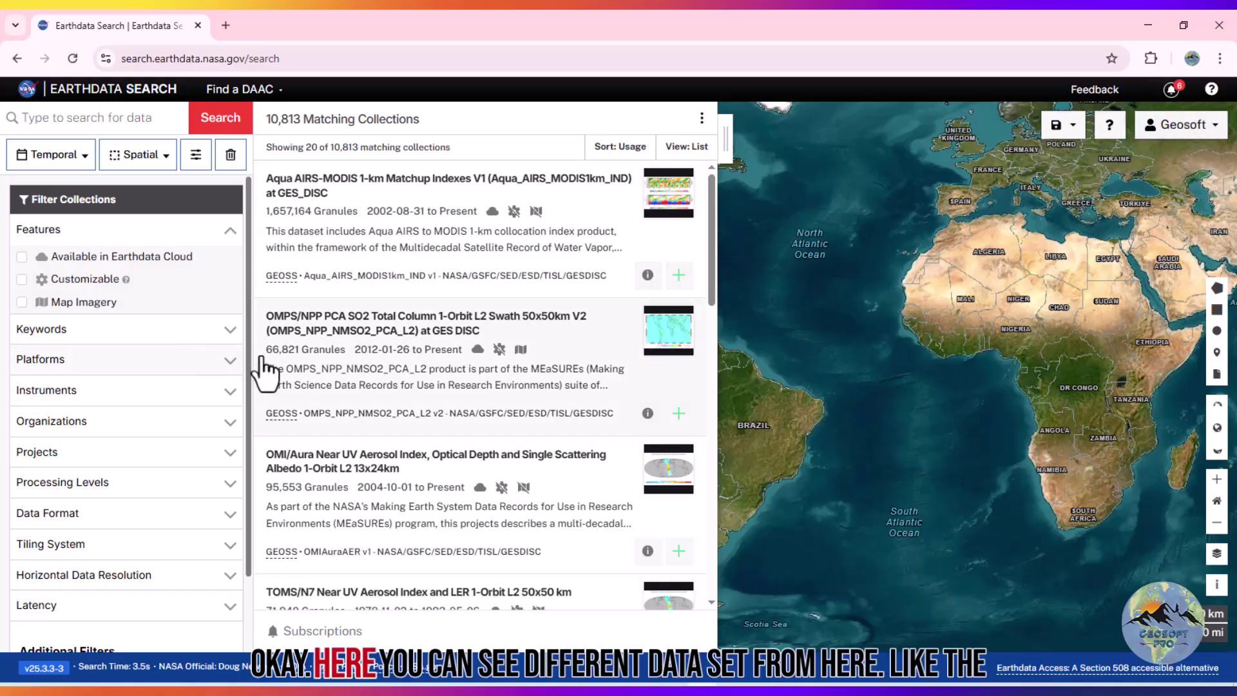
Examine the collection filters, expanding the Instruments, Organizations and Data Format lists to review their options
scroll(249, 359, down, 1)
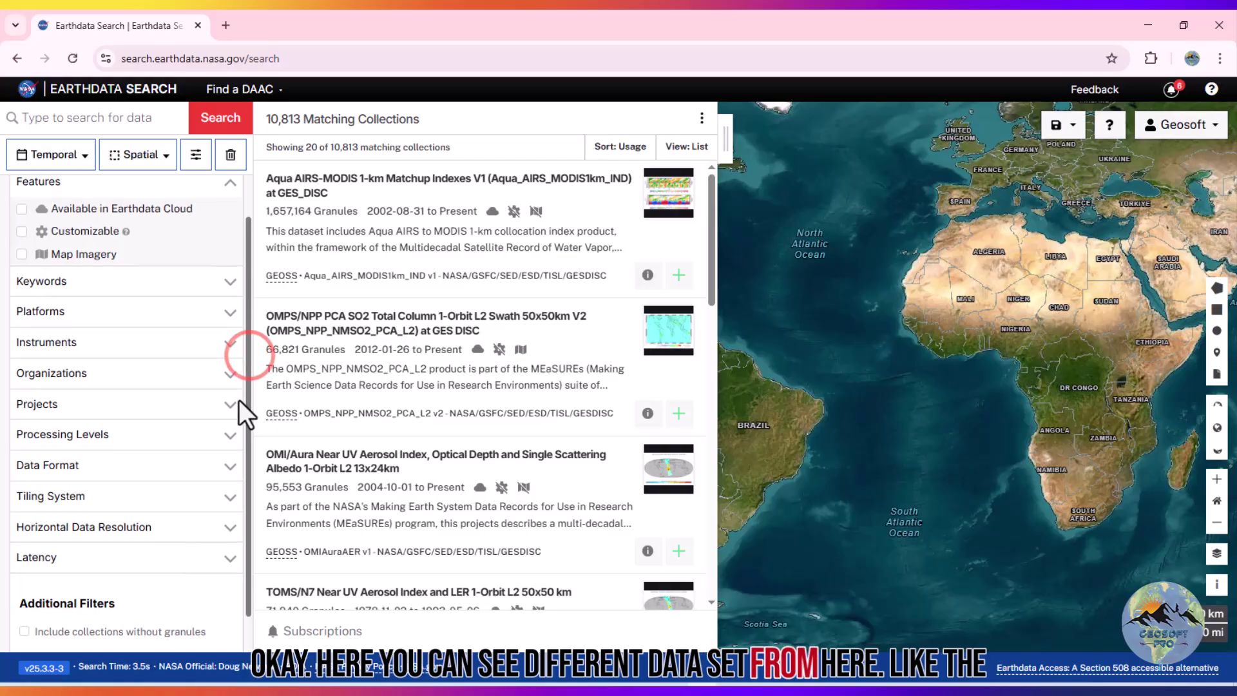
click(171, 329)
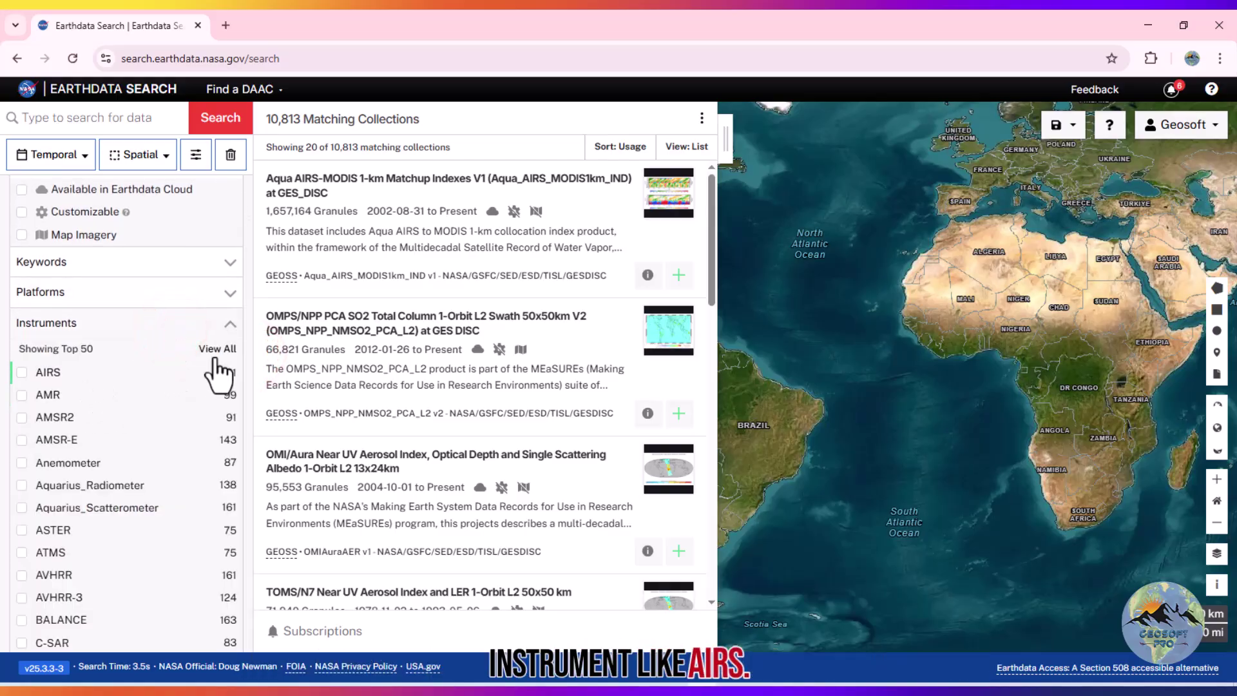
drag(247, 297, 245, 584)
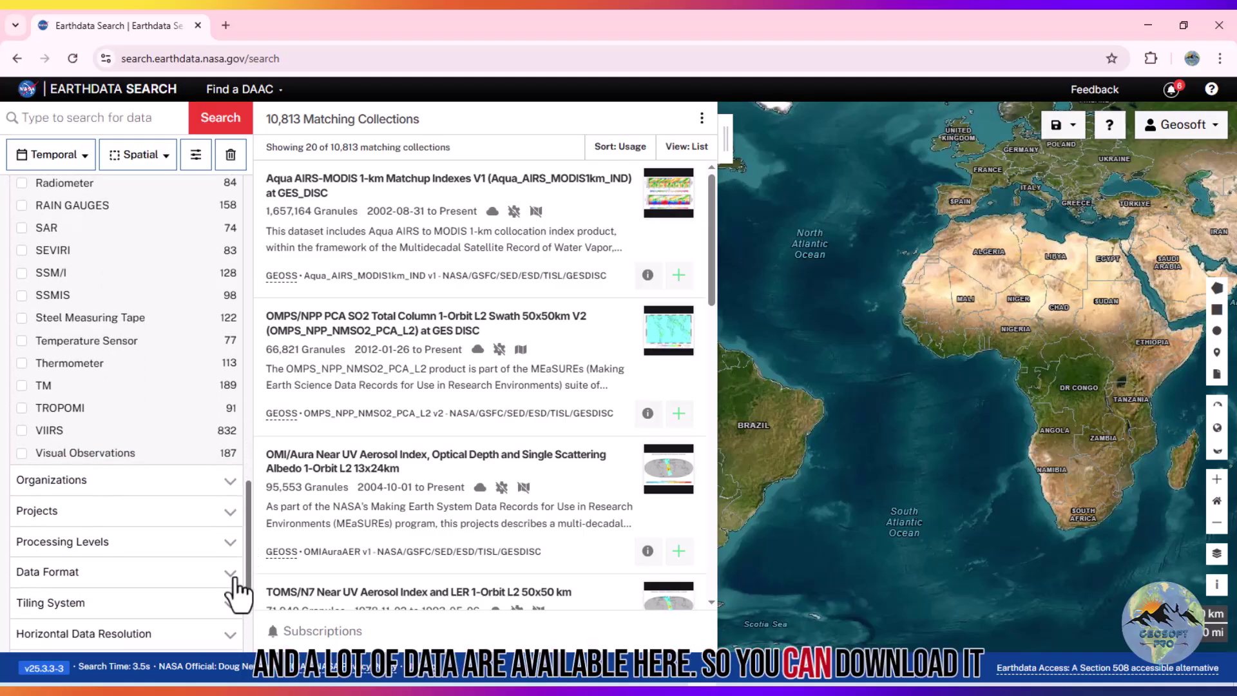
click(189, 492)
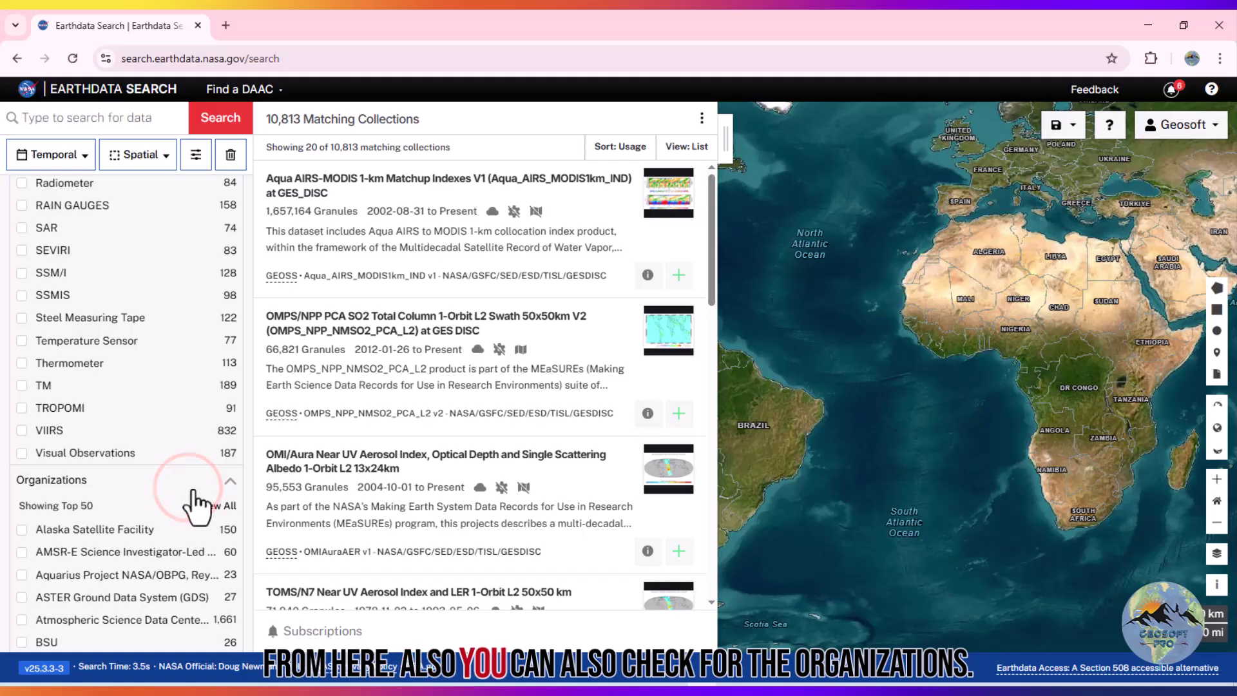
drag(248, 430, 232, 614)
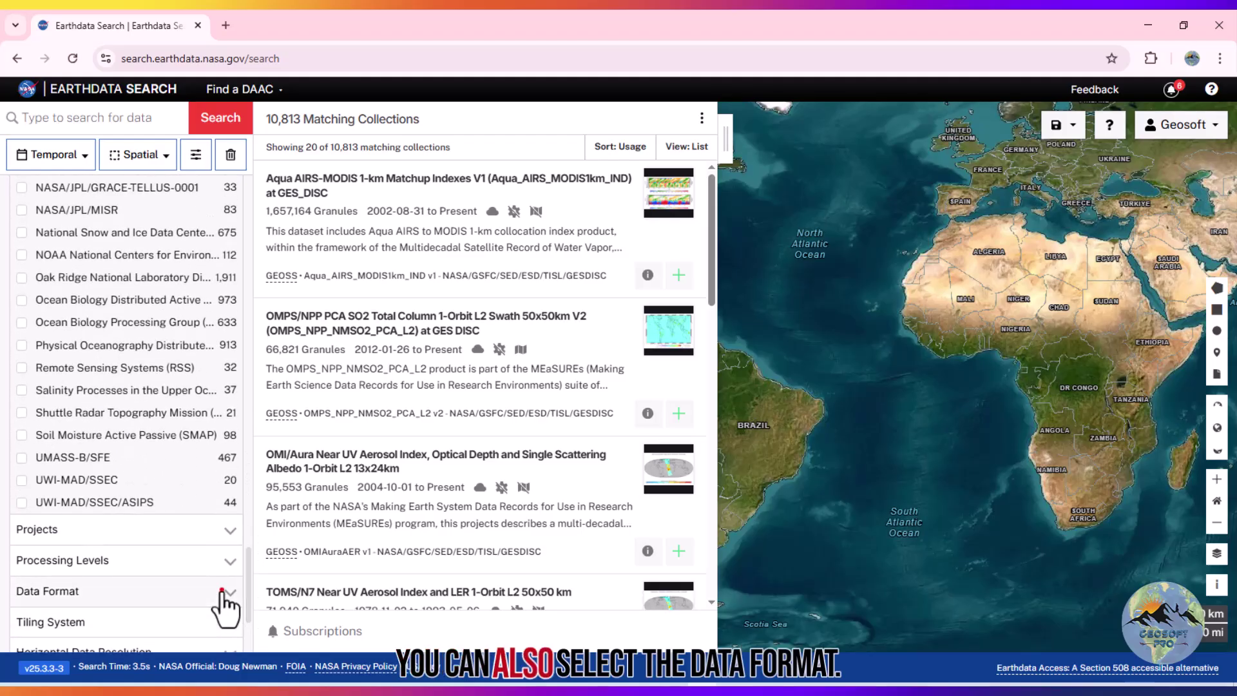
click(225, 593)
drag(249, 476, 244, 631)
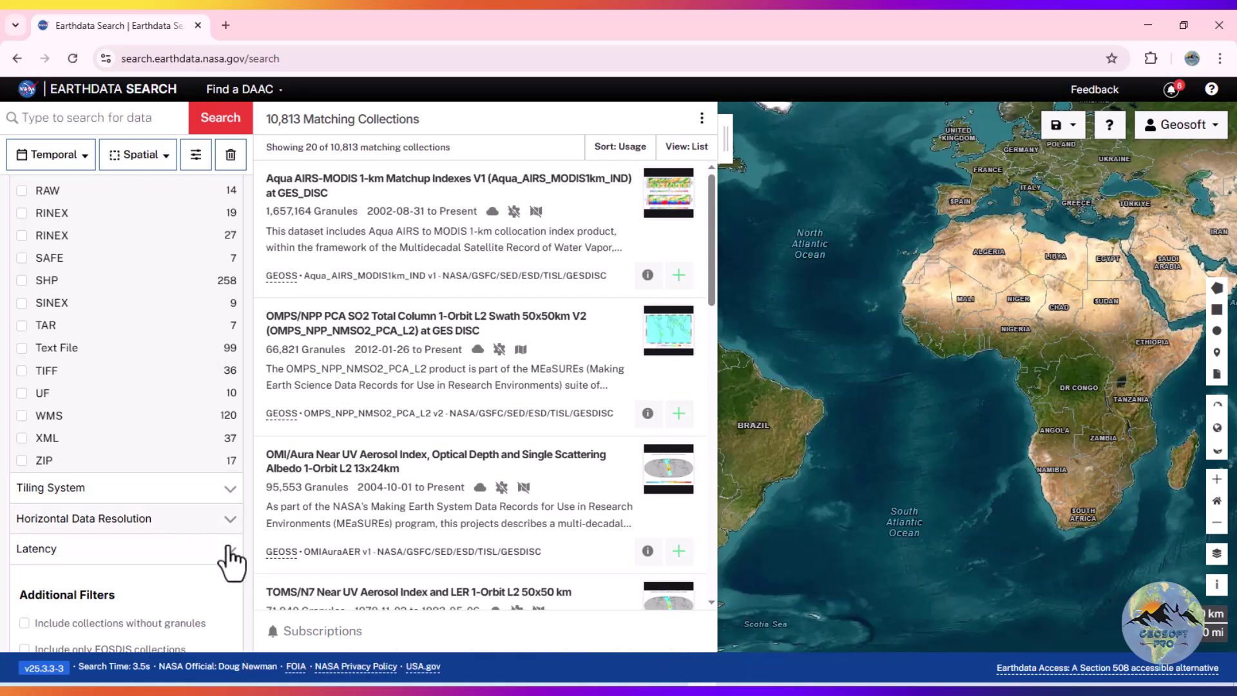
drag(245, 594, 248, 155)
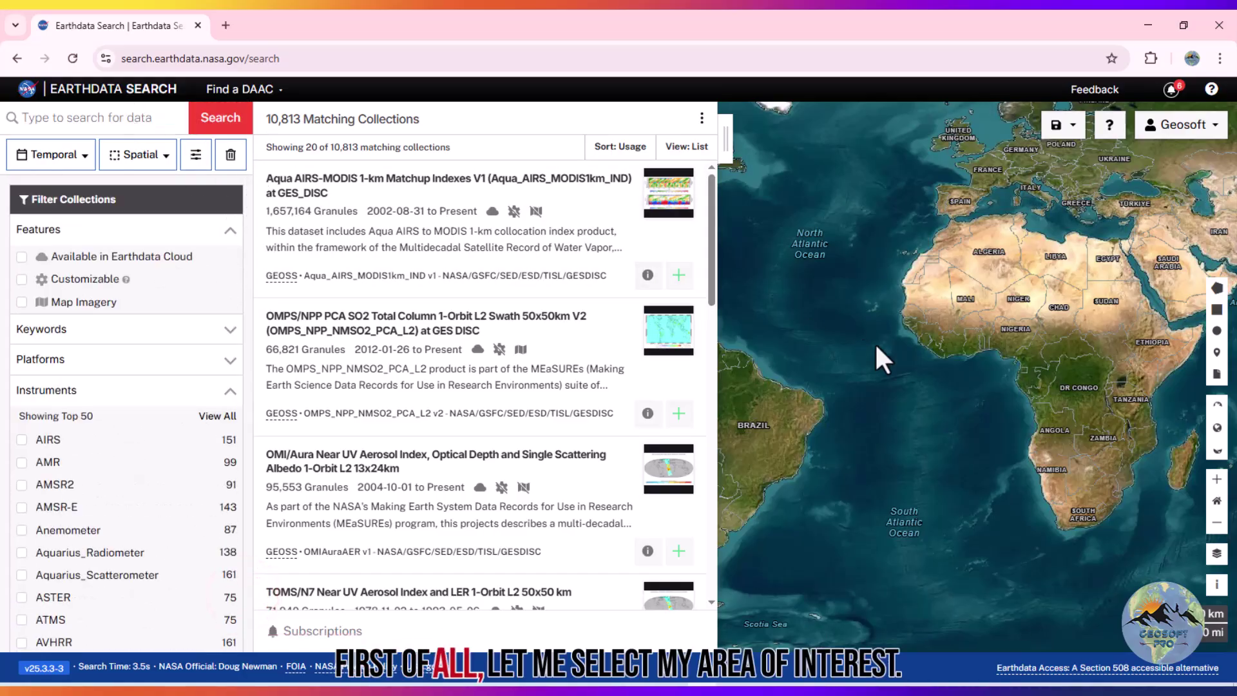
Draw a rectangular spatial search area around Peshawar and Mardan, from about 33.71, 71.48 to 34.52, 72.69
drag(1029, 366, 780, 396)
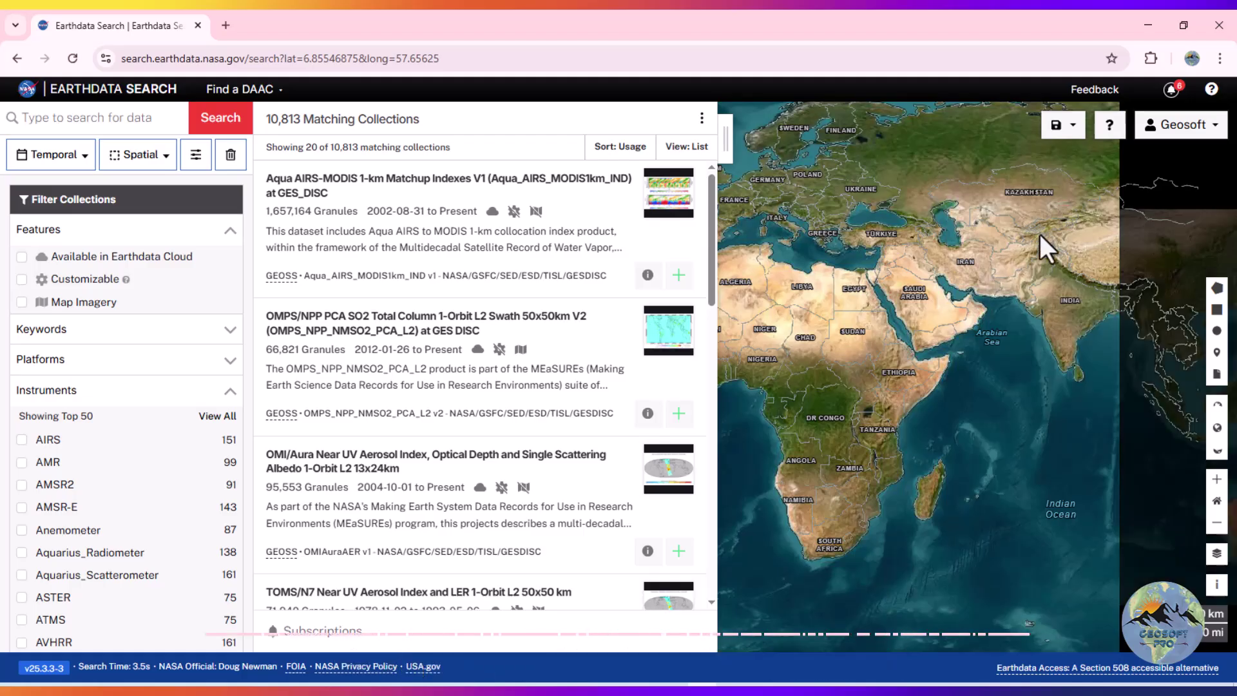
double_click(1031, 255)
double_click(1059, 273)
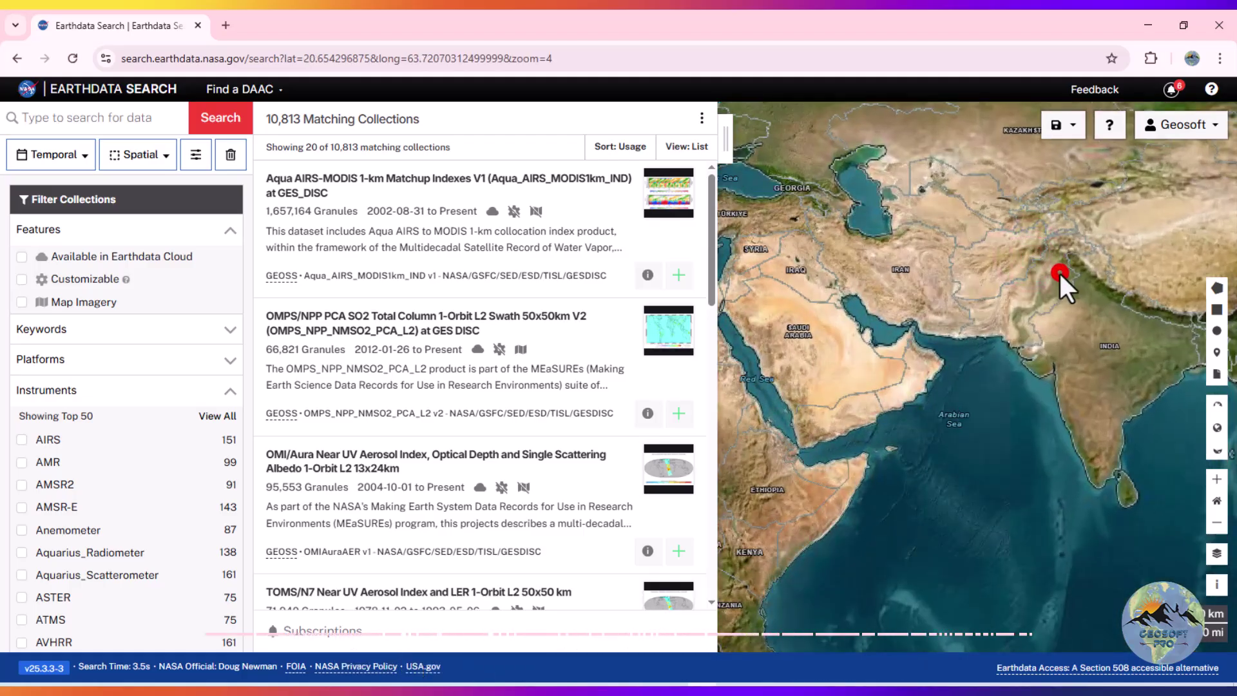
double_click(1059, 272)
drag(1064, 232, 961, 371)
double_click(934, 349)
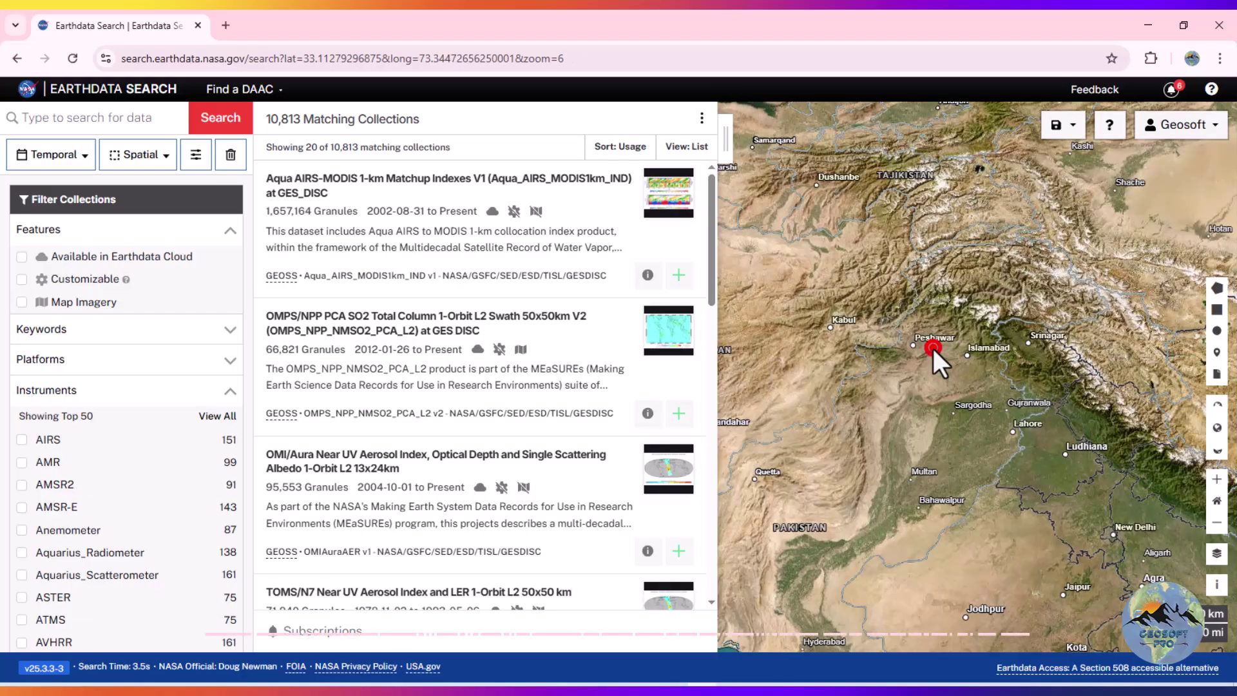
drag(928, 316, 943, 288)
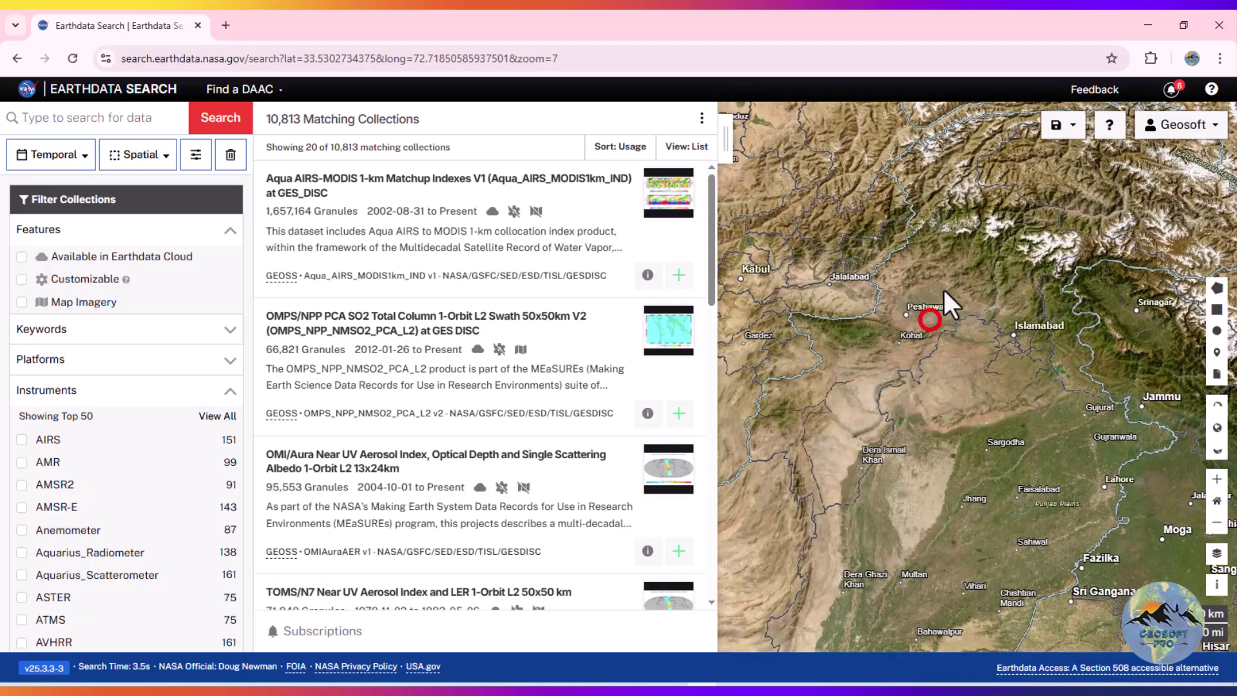
click(942, 287)
double_click(943, 288)
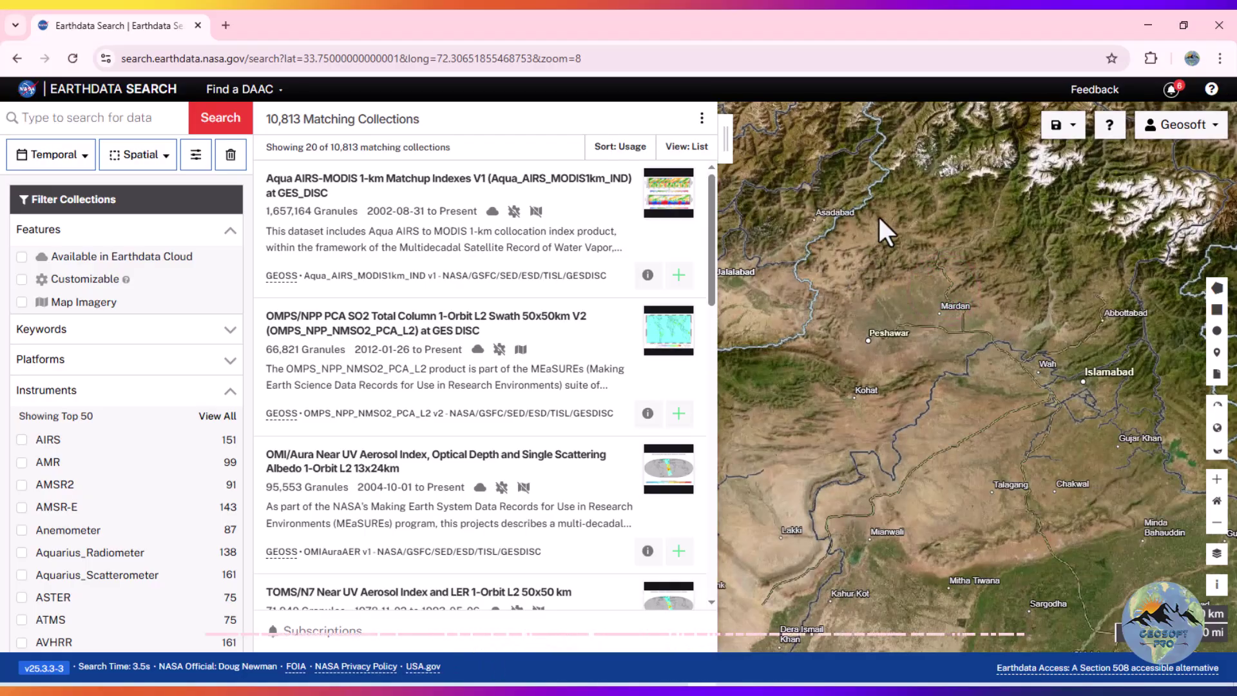
click(873, 218)
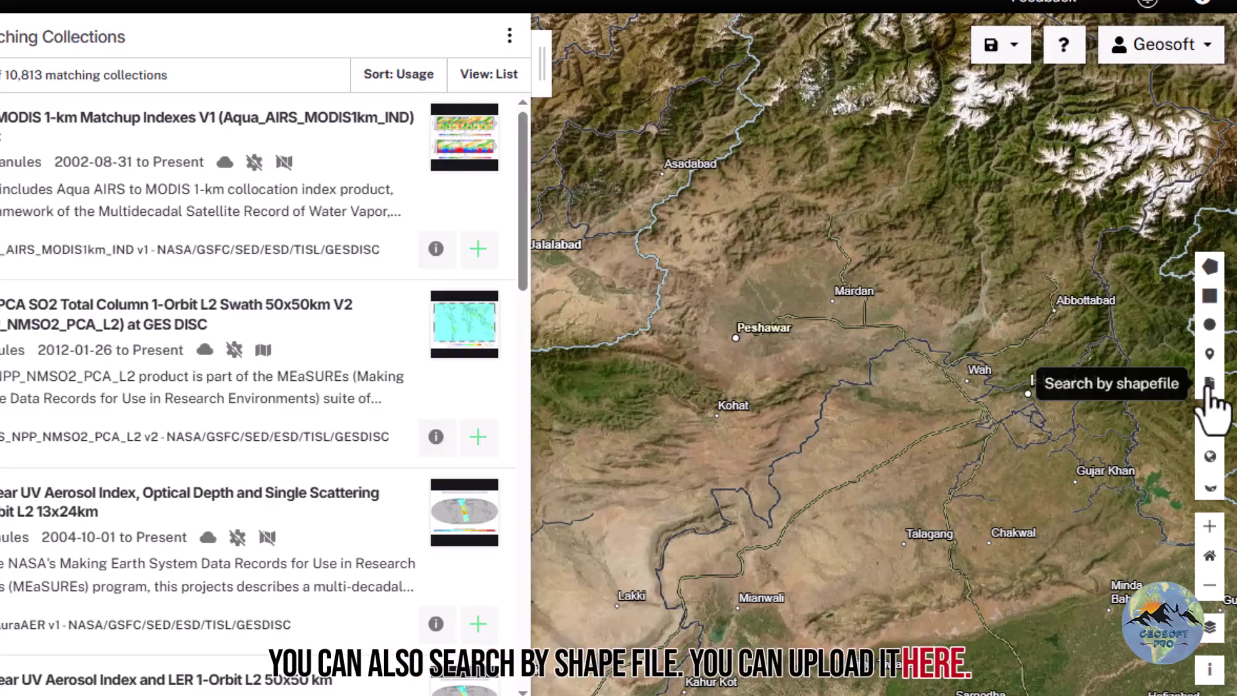
click(1209, 296)
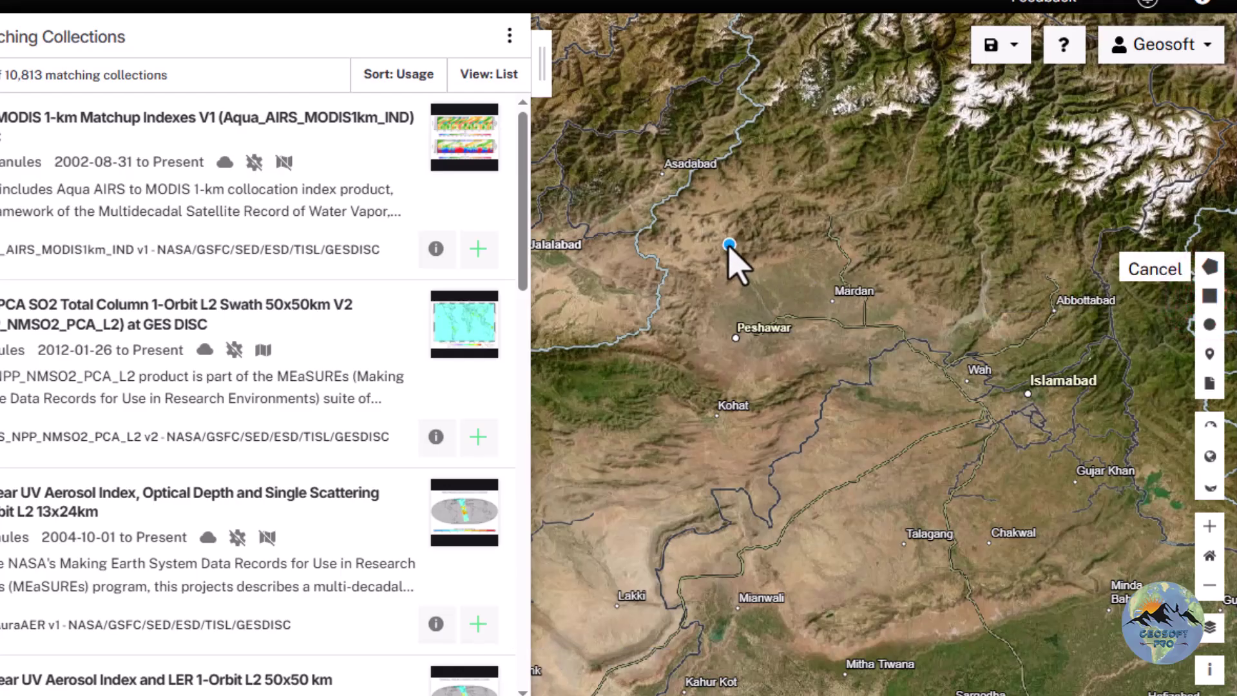
mouse_move(785, 287)
mouse_down()
mouse_move(935, 396)
mouse_move(957, 398)
mouse_up()
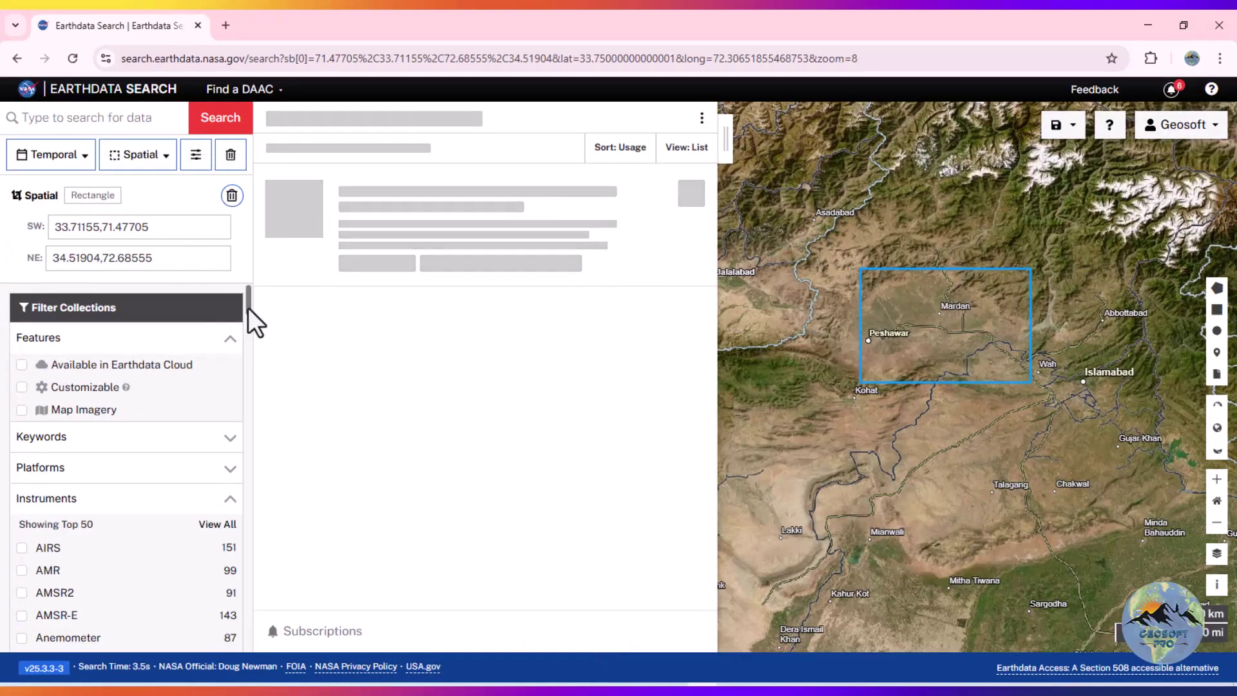
Collapse the expanded Instruments and Organizations filter lists
mouse_move(248, 308)
mouse_down()
mouse_move(251, 442)
mouse_move(264, 294)
mouse_up()
click(222, 501)
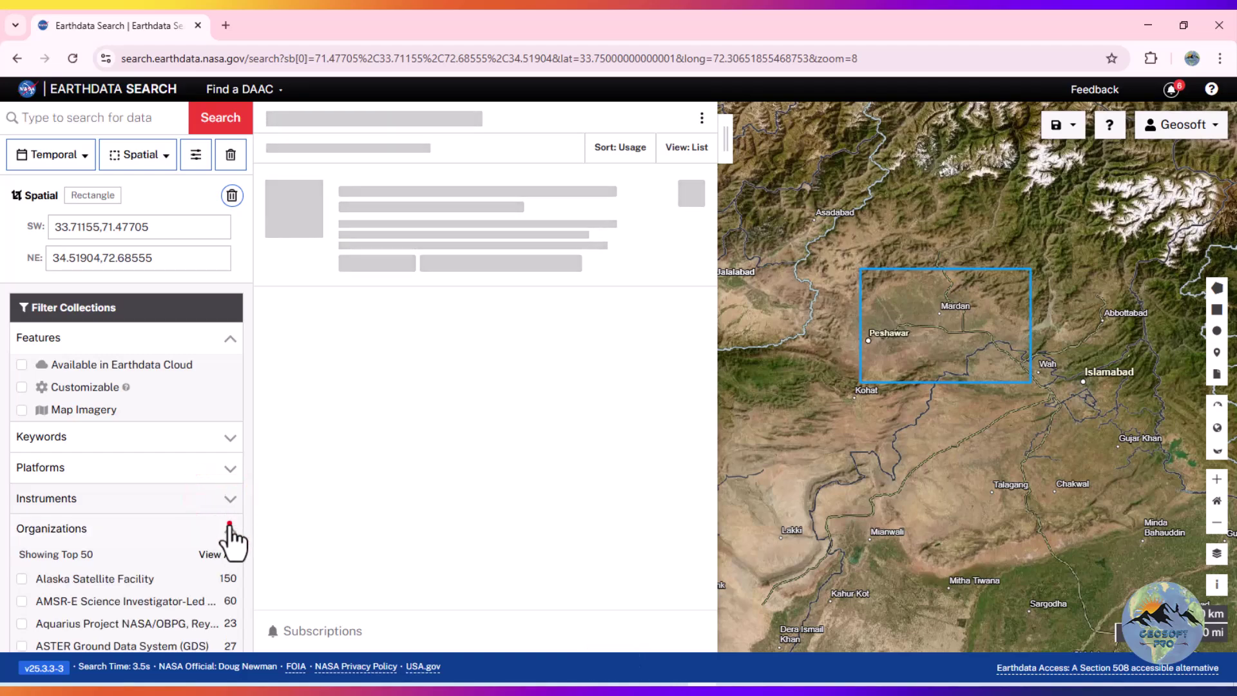
click(230, 528)
drag(244, 337, 320, 219)
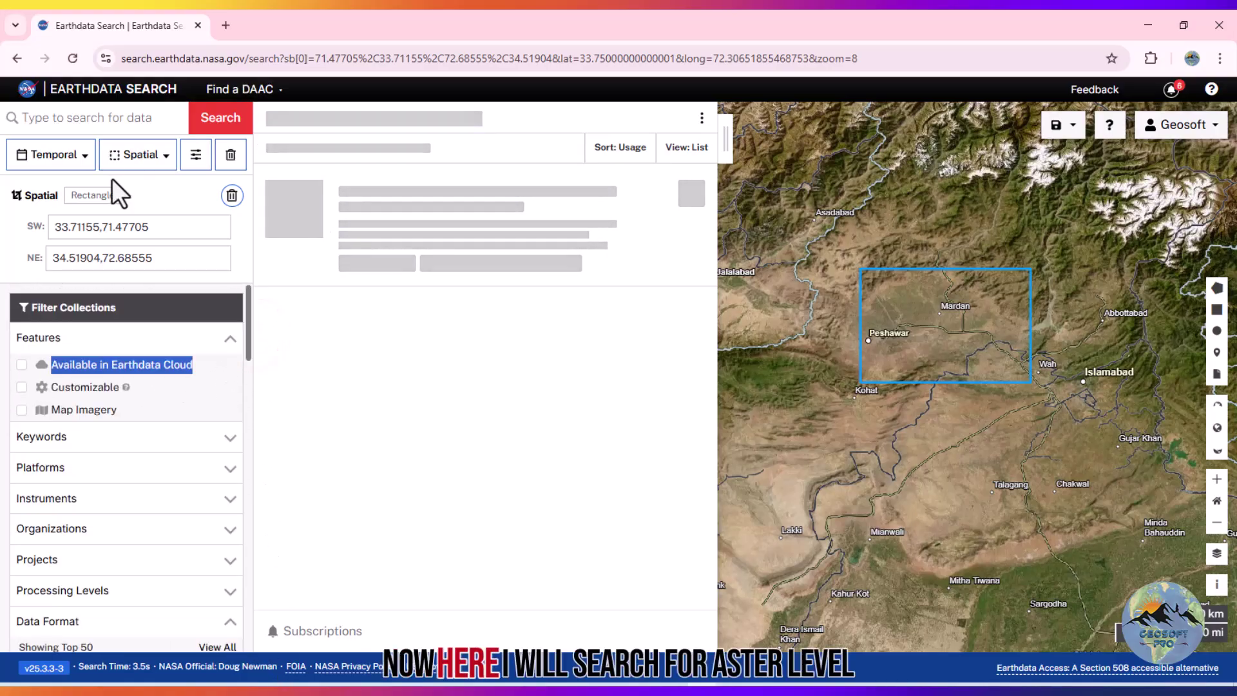
Search the data collections for "aster l1t"
click(69, 128)
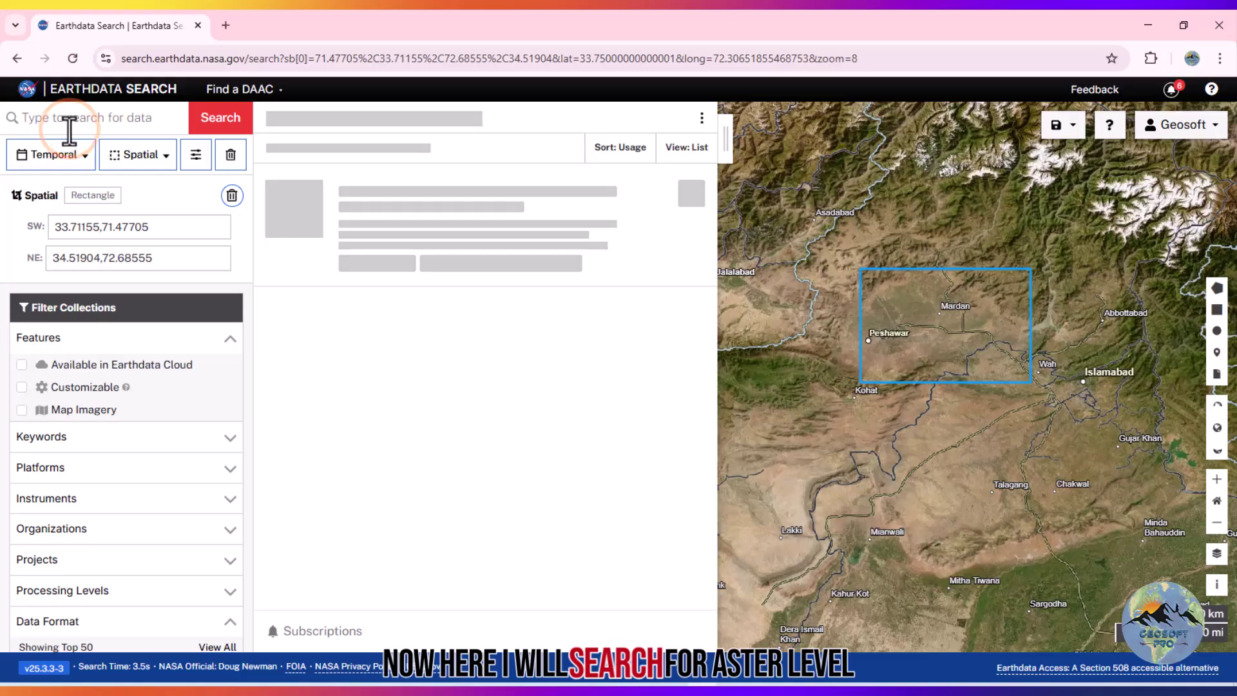
text(aster)
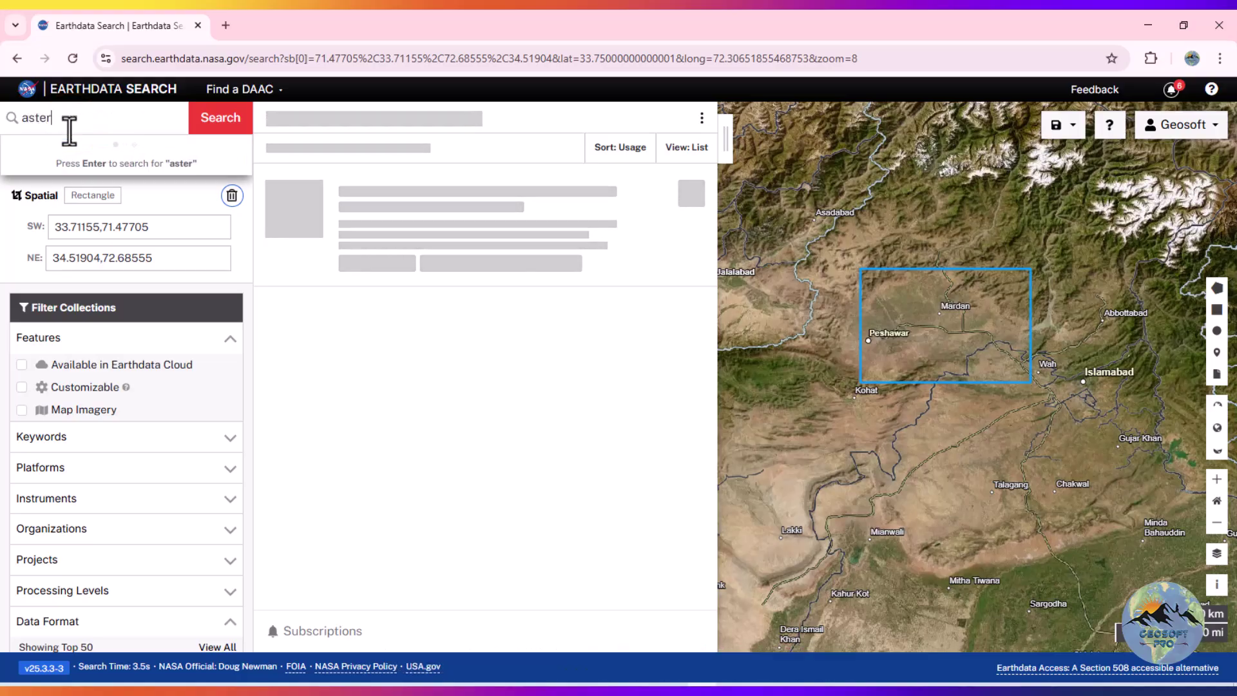
text( li)
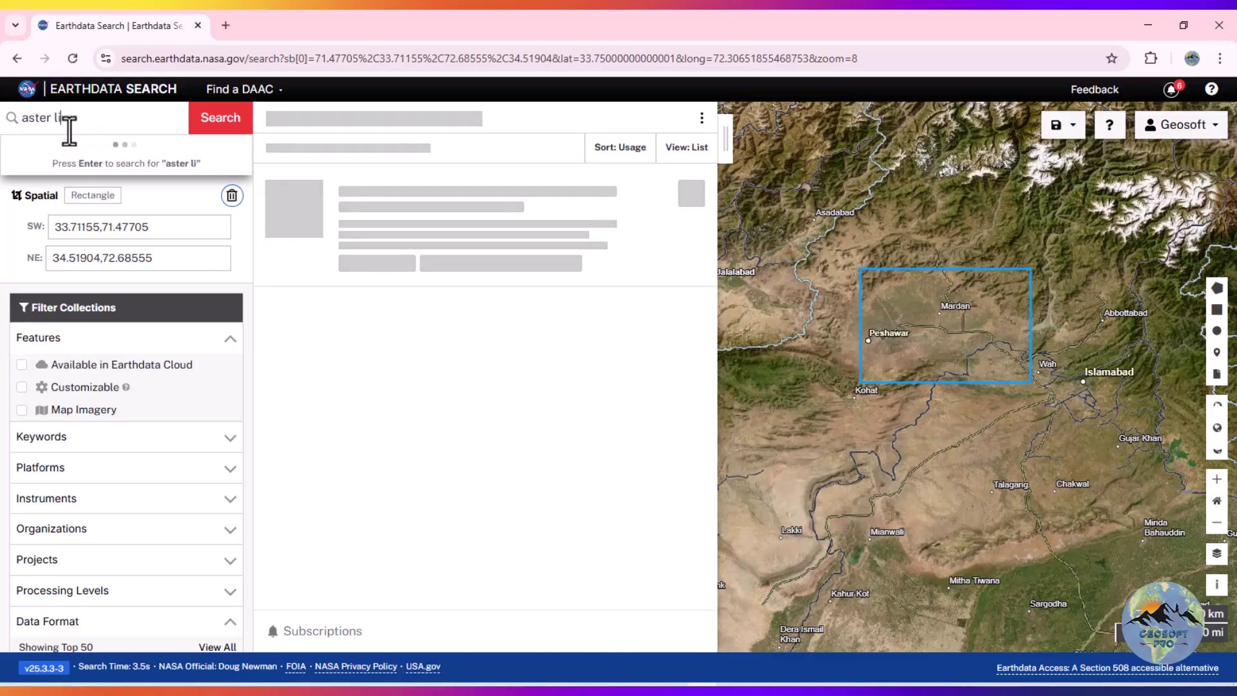
text(t)
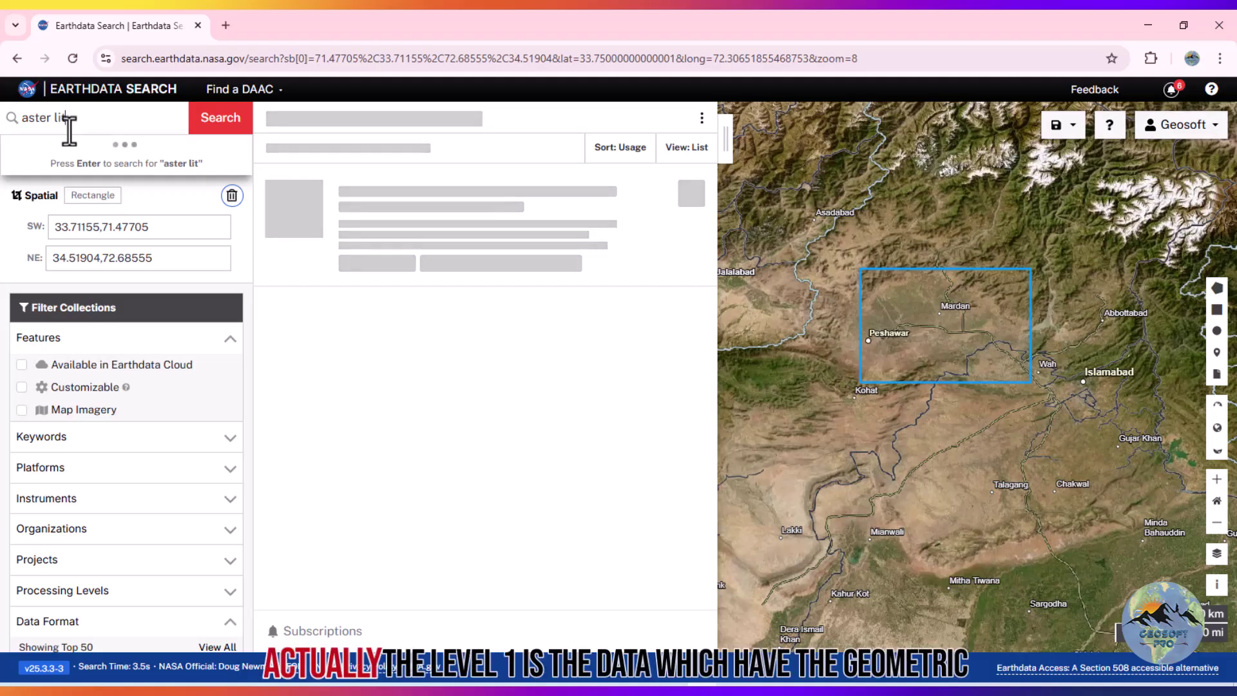
key(BackSpace)
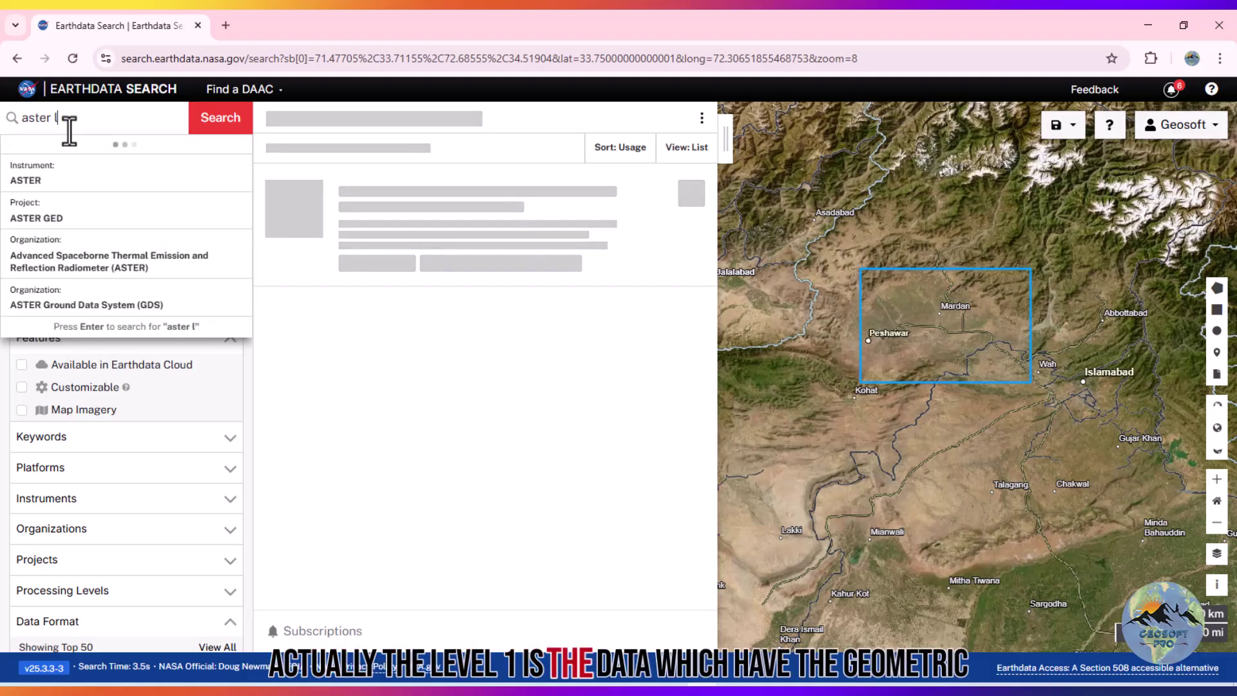
text(1)
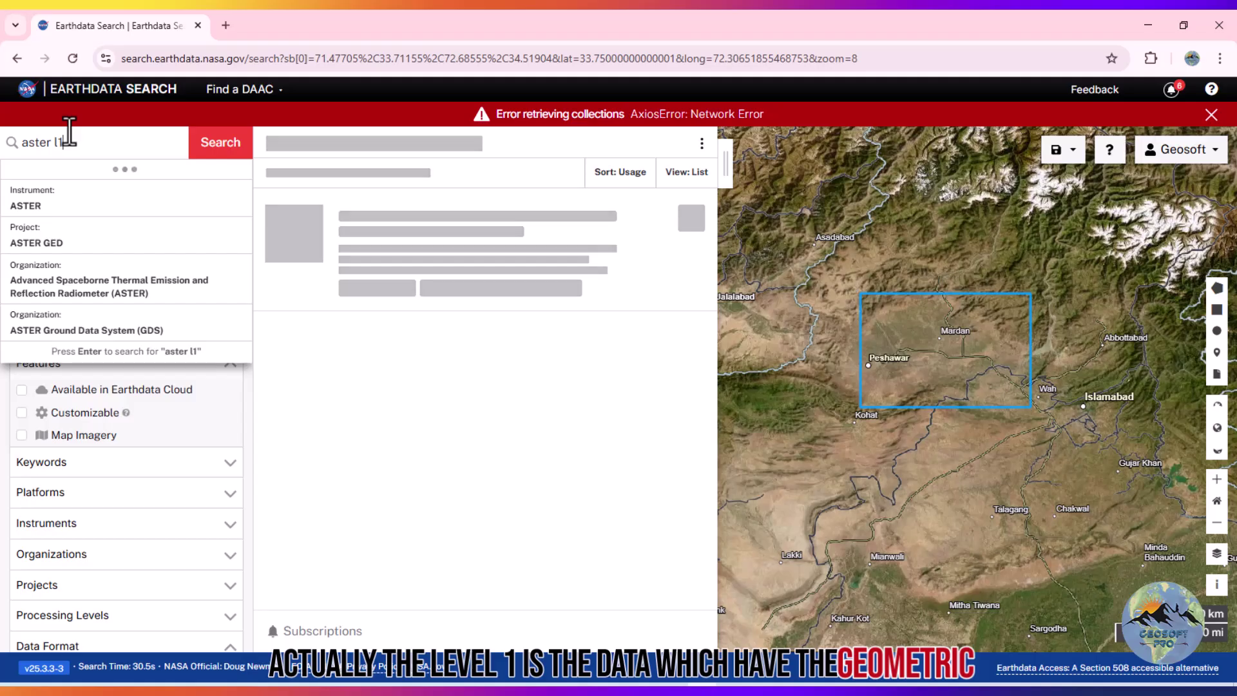
text(t)
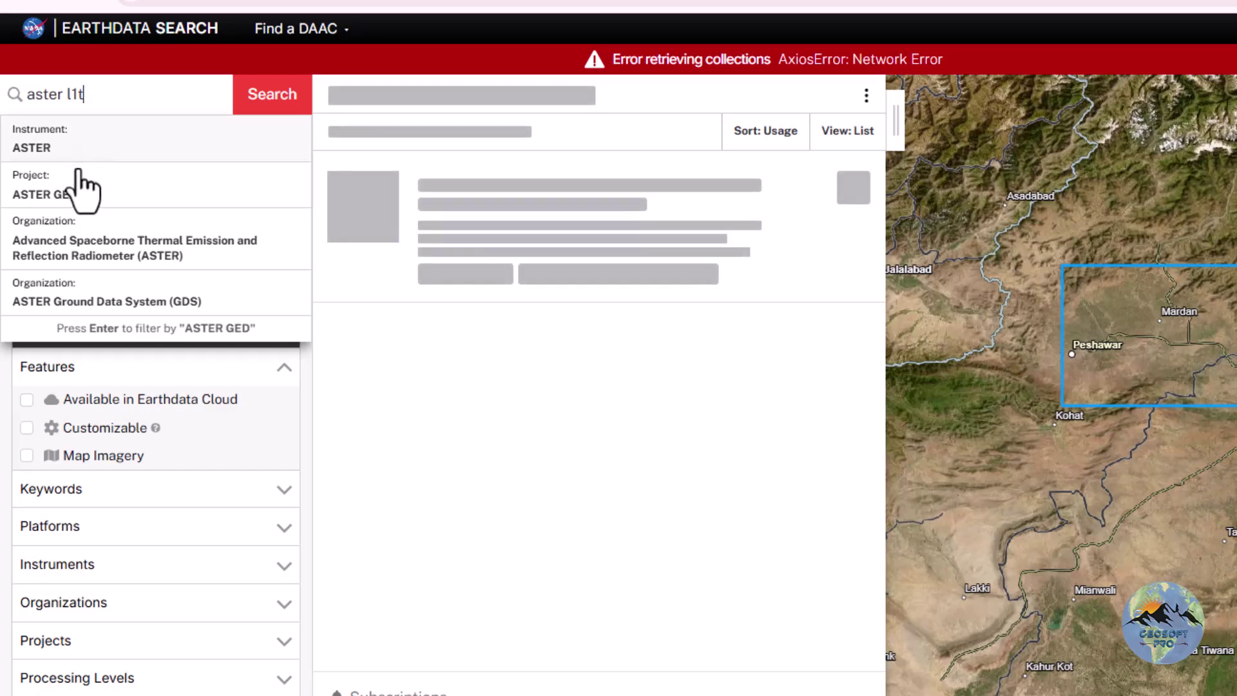
click(118, 101)
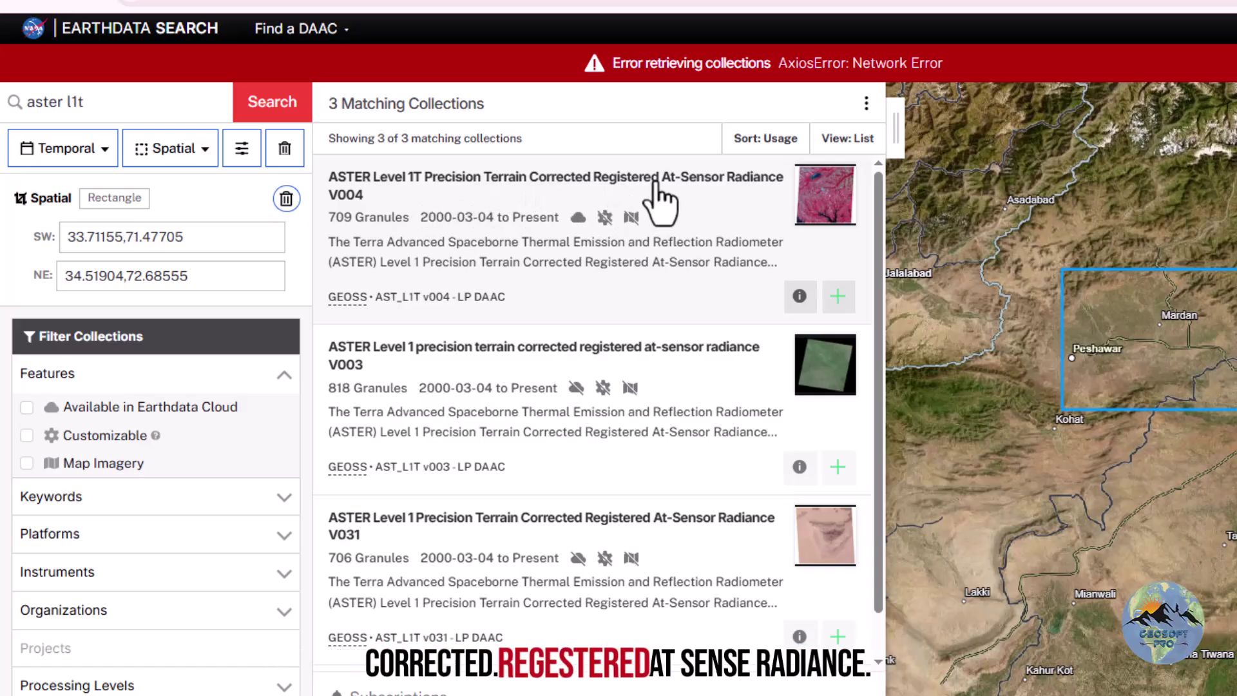
Open the ASTER Level 1T Precision Terrain Corrected Registered At-Sensor Radiance V004 collection and browse its granules
click(495, 183)
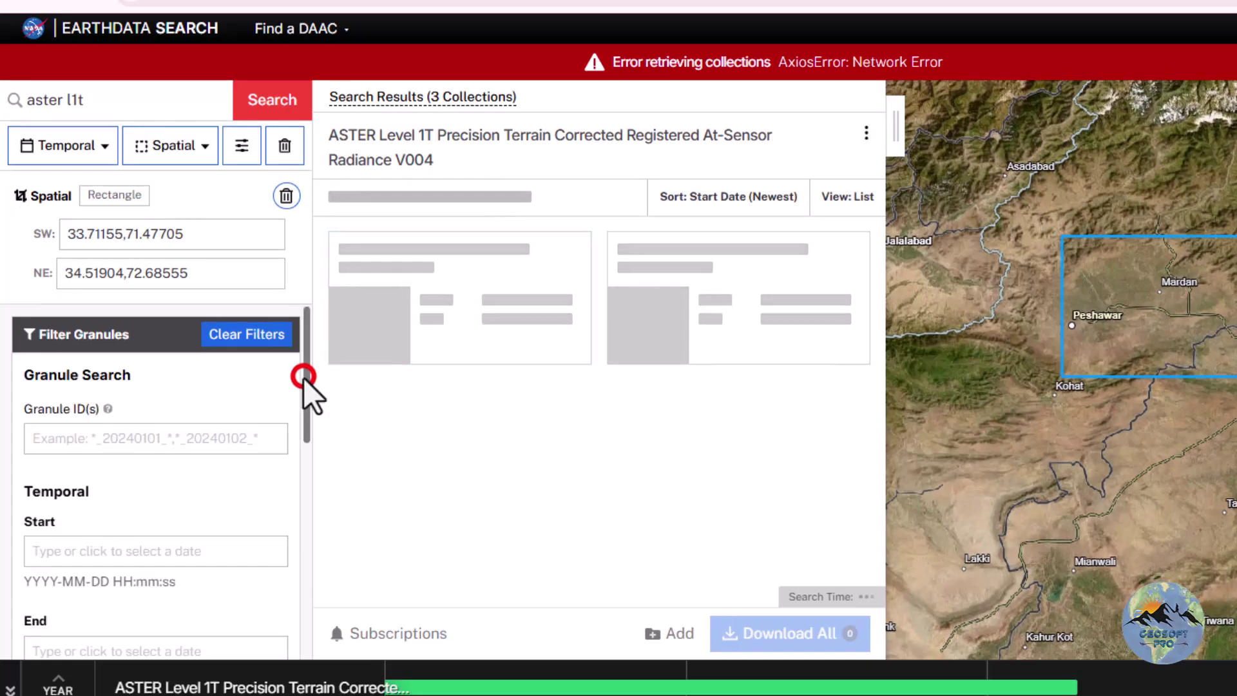
drag(306, 389, 345, 345)
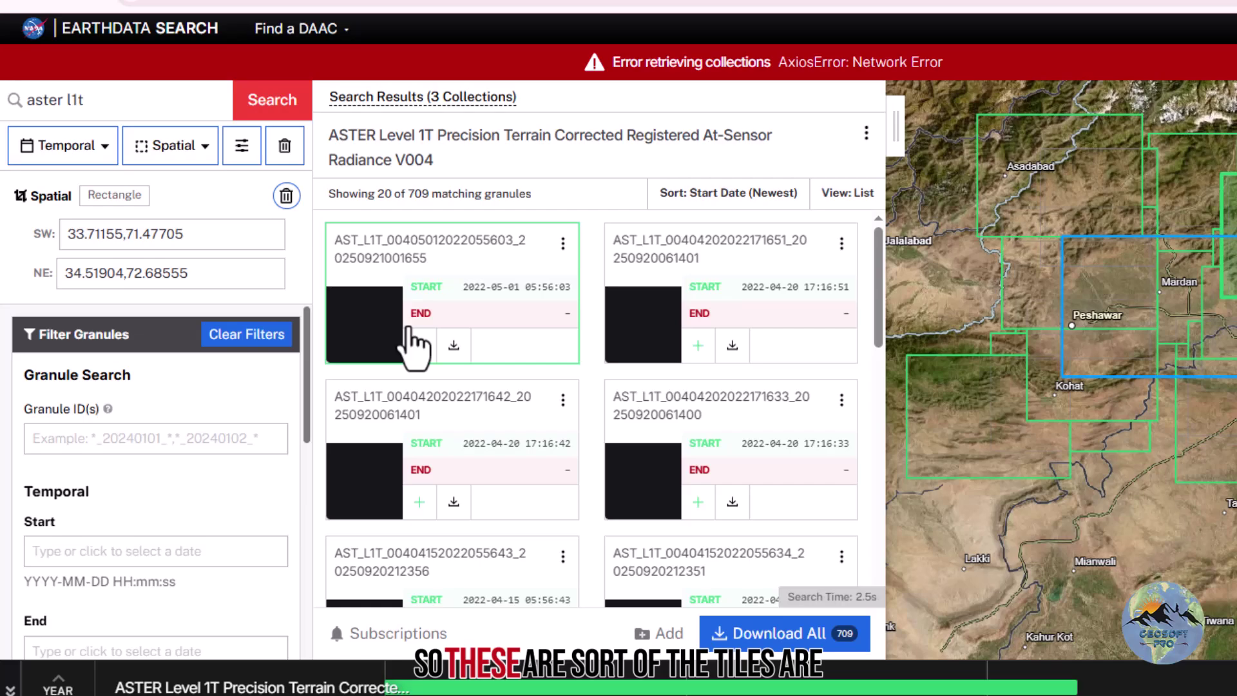
drag(882, 308, 865, 607)
scroll(874, 588, up, 2)
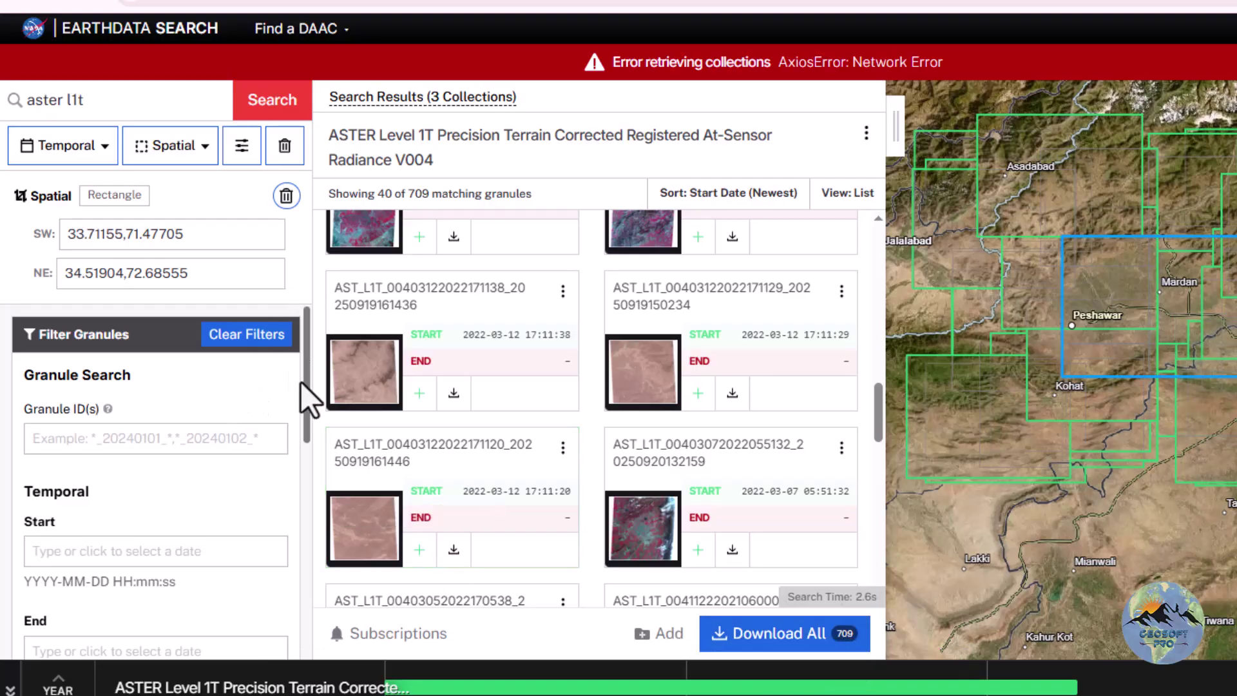
Filter the granules to a cloud cover between minimum 0 and maximum 2 percent, and look through the granule list
drag(303, 400, 286, 619)
click(222, 580)
text(0)
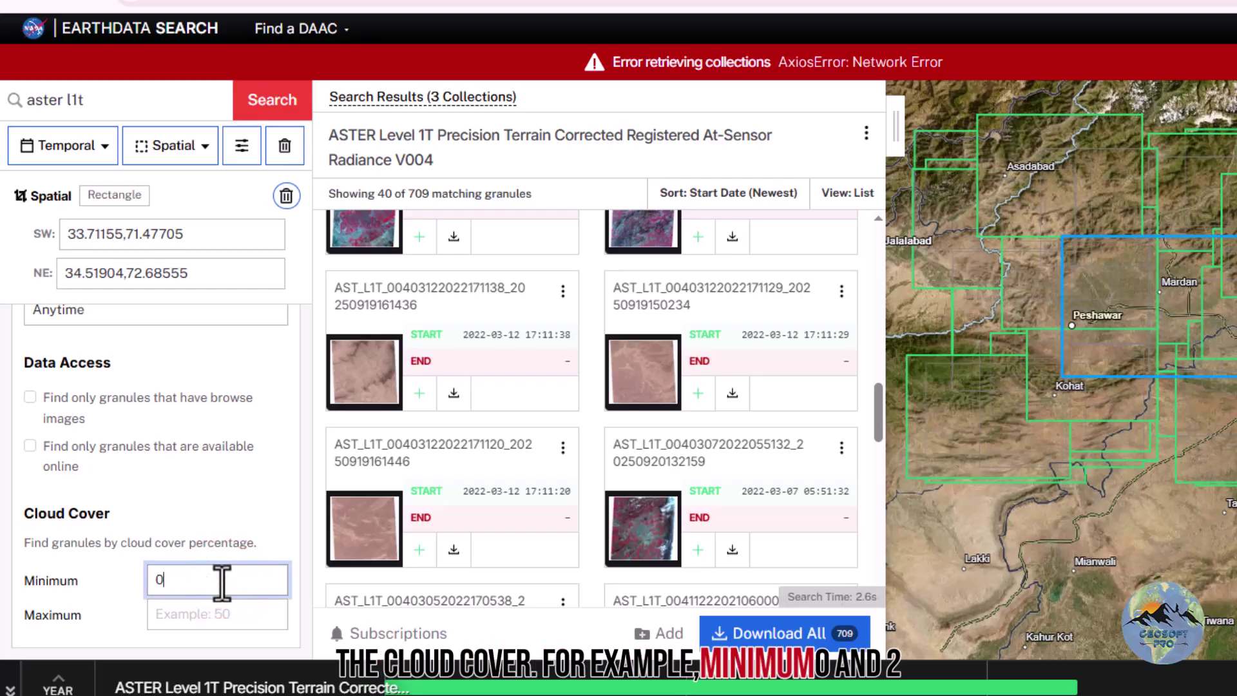
click(215, 614)
text(2)
click(291, 490)
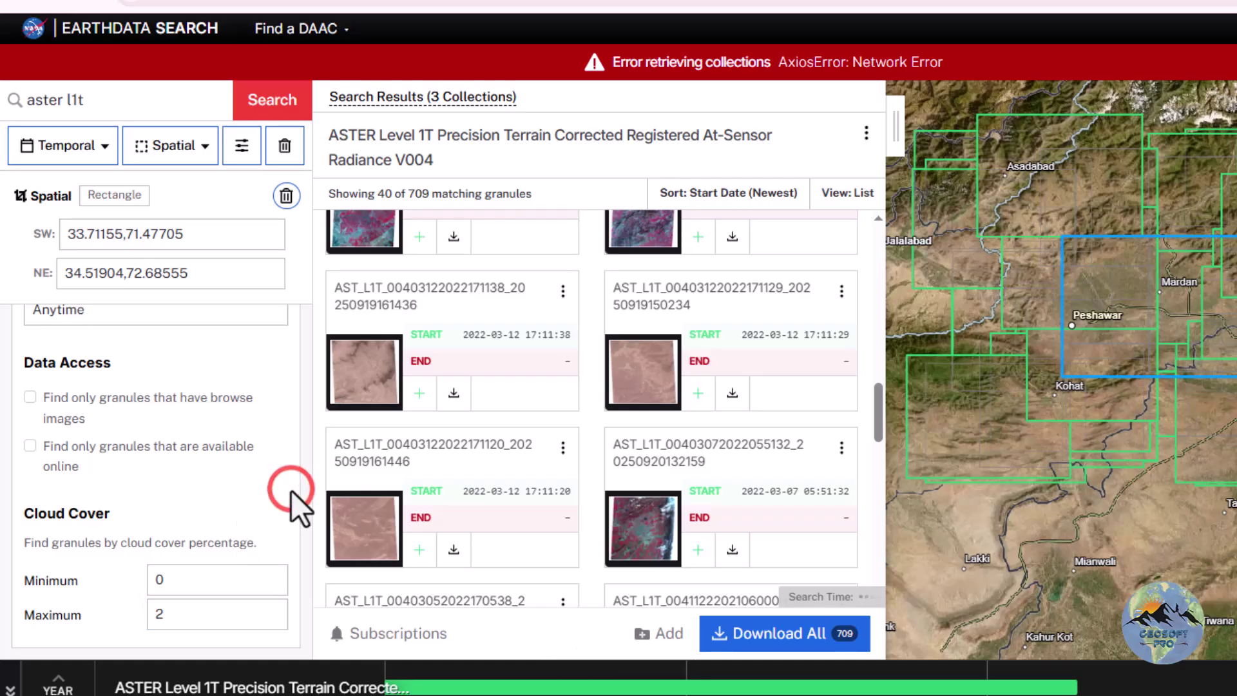
drag(879, 394, 881, 442)
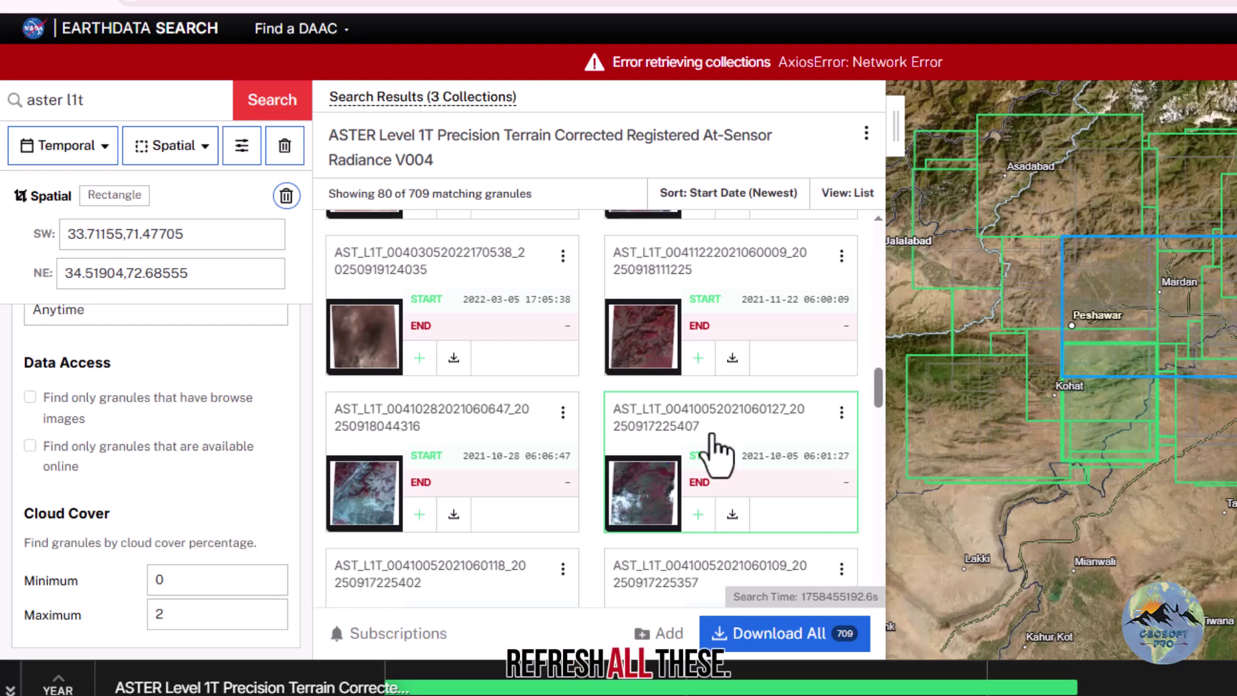
click(222, 310)
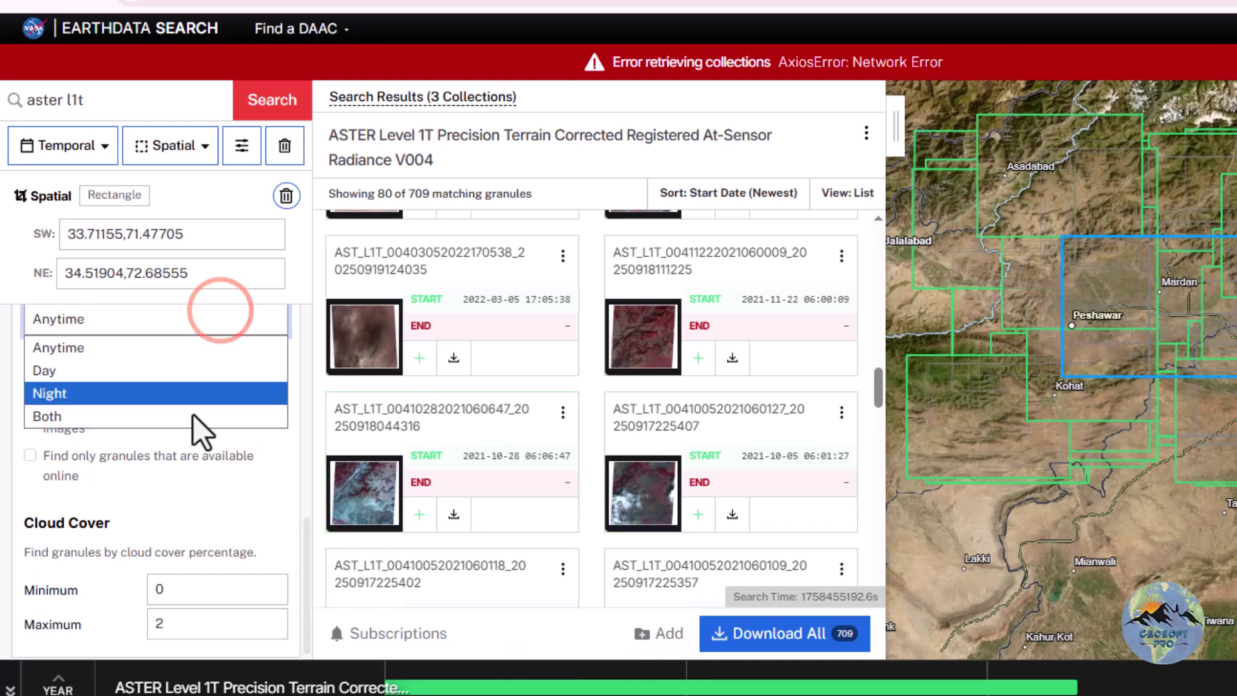
click(187, 461)
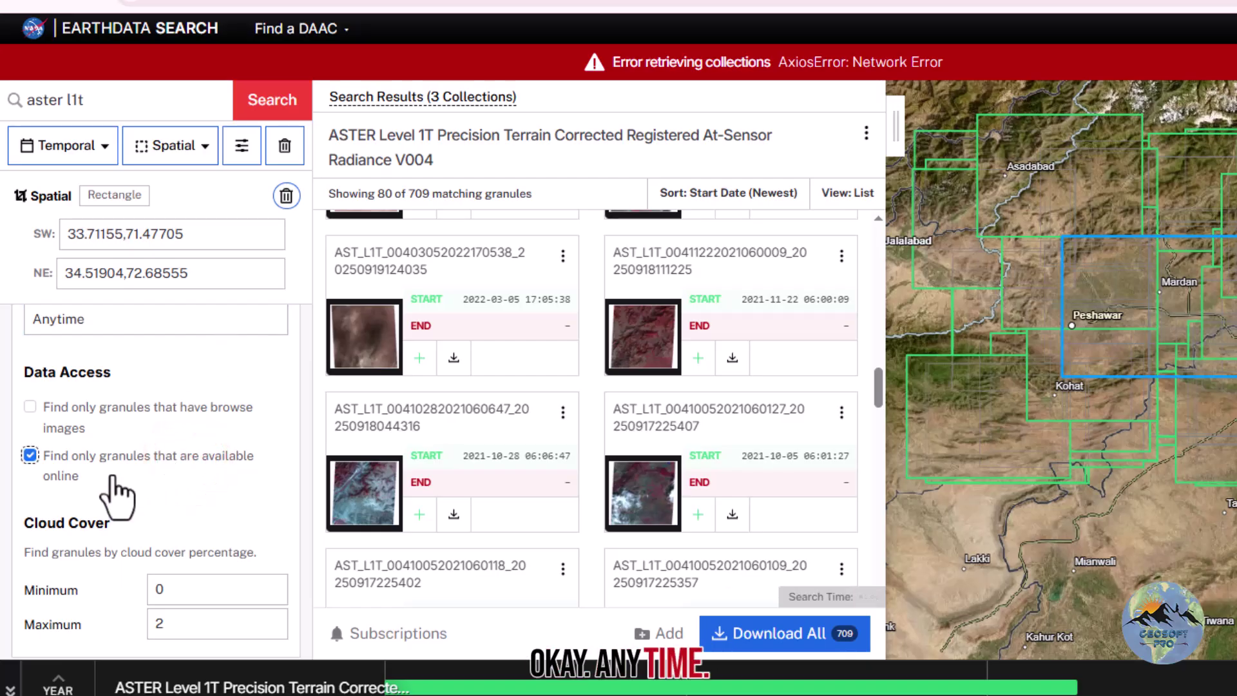
click(28, 456)
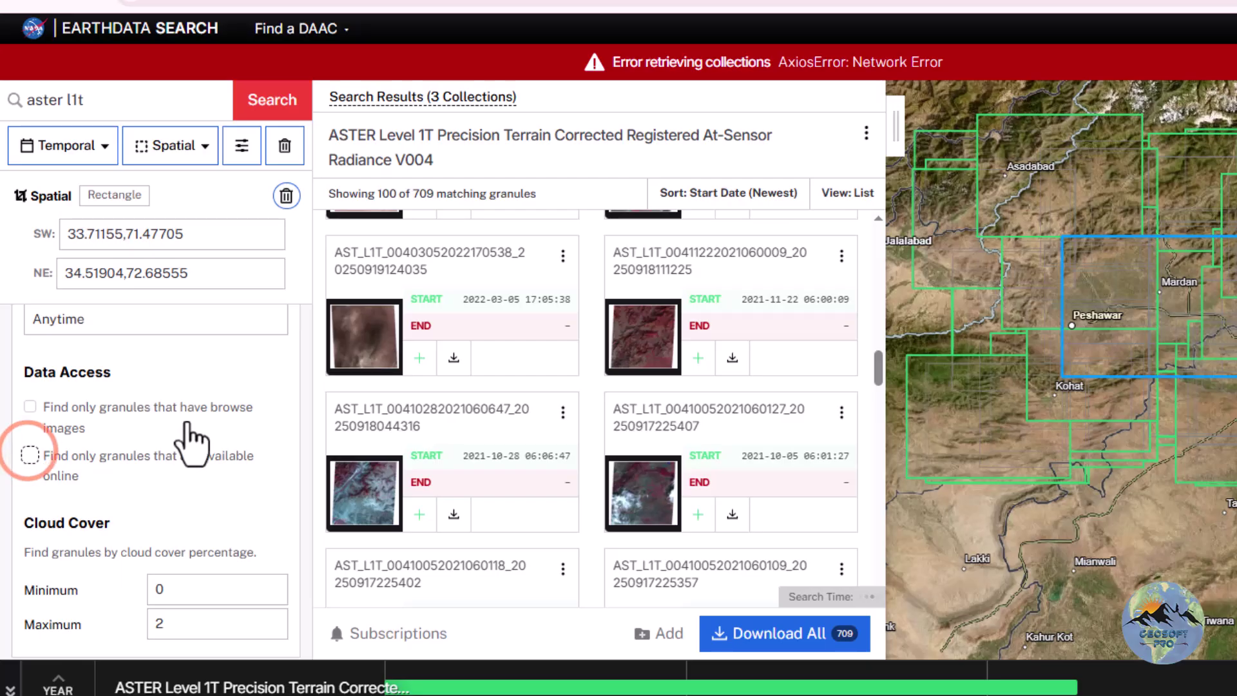
drag(878, 363, 878, 305)
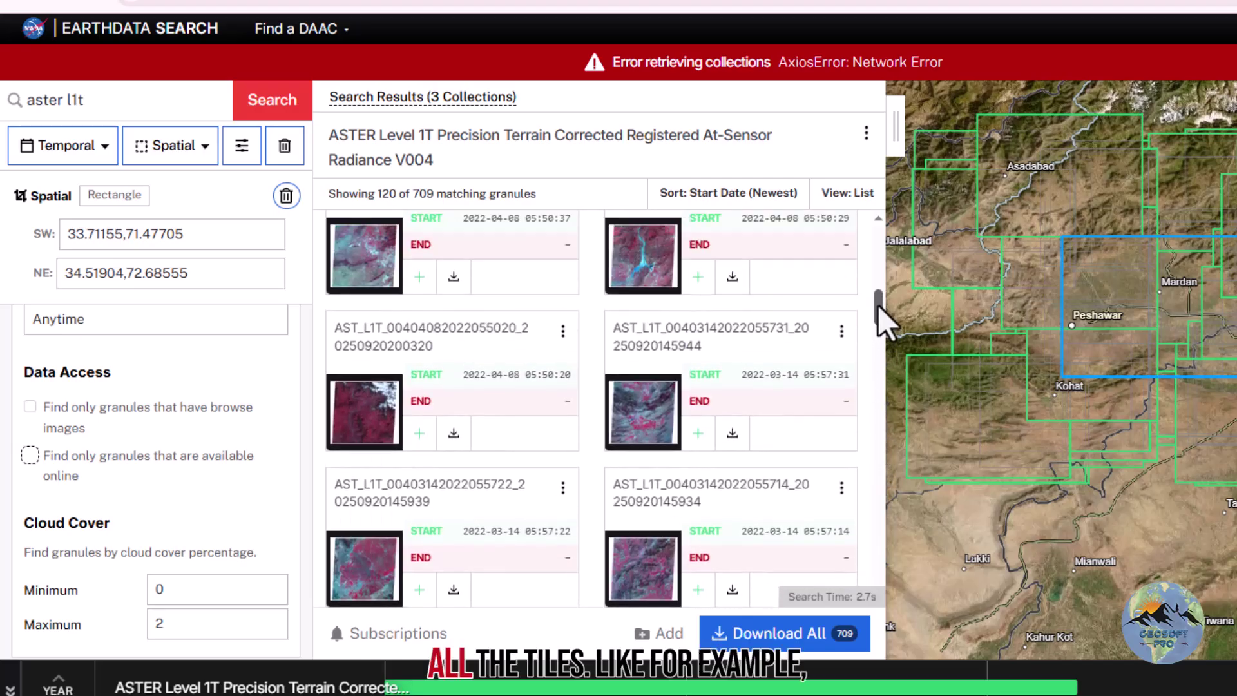
click(698, 277)
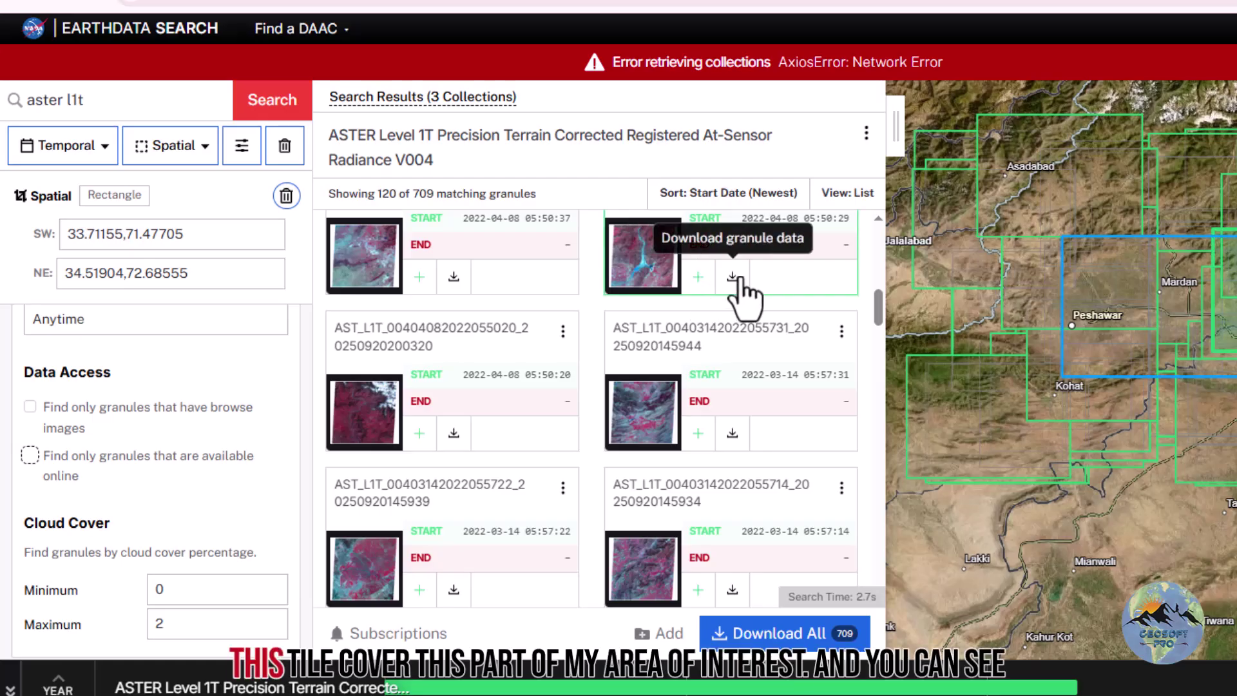
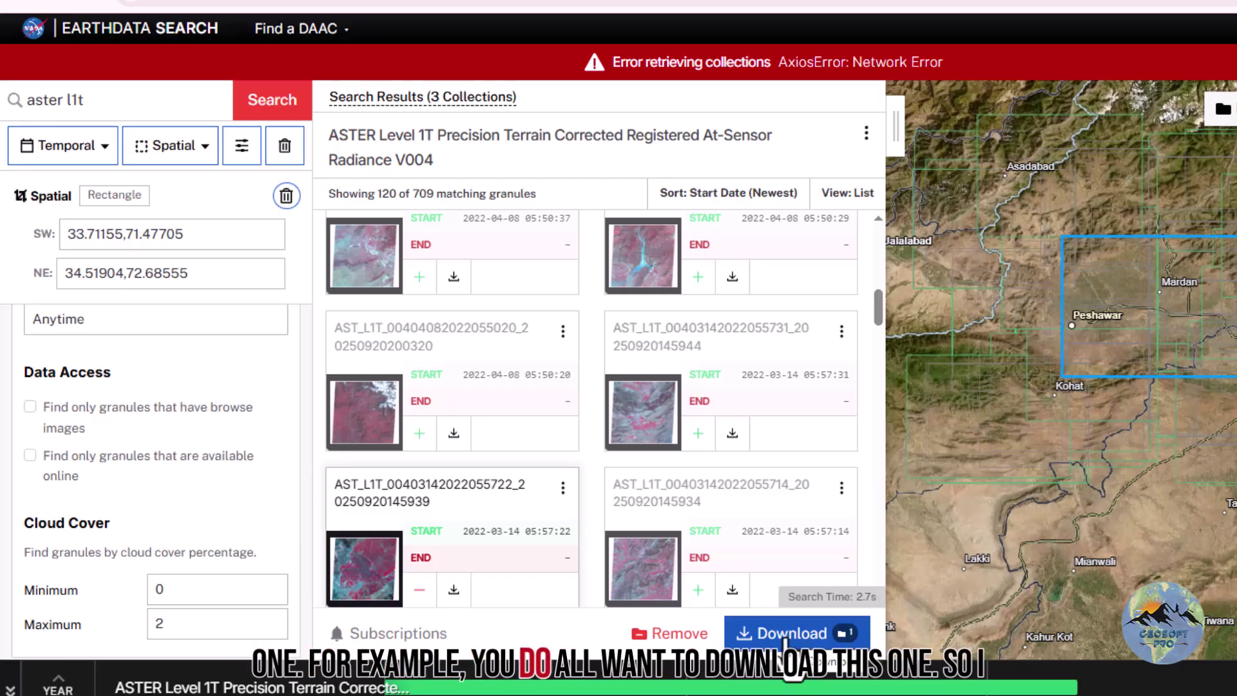
click(687, 635)
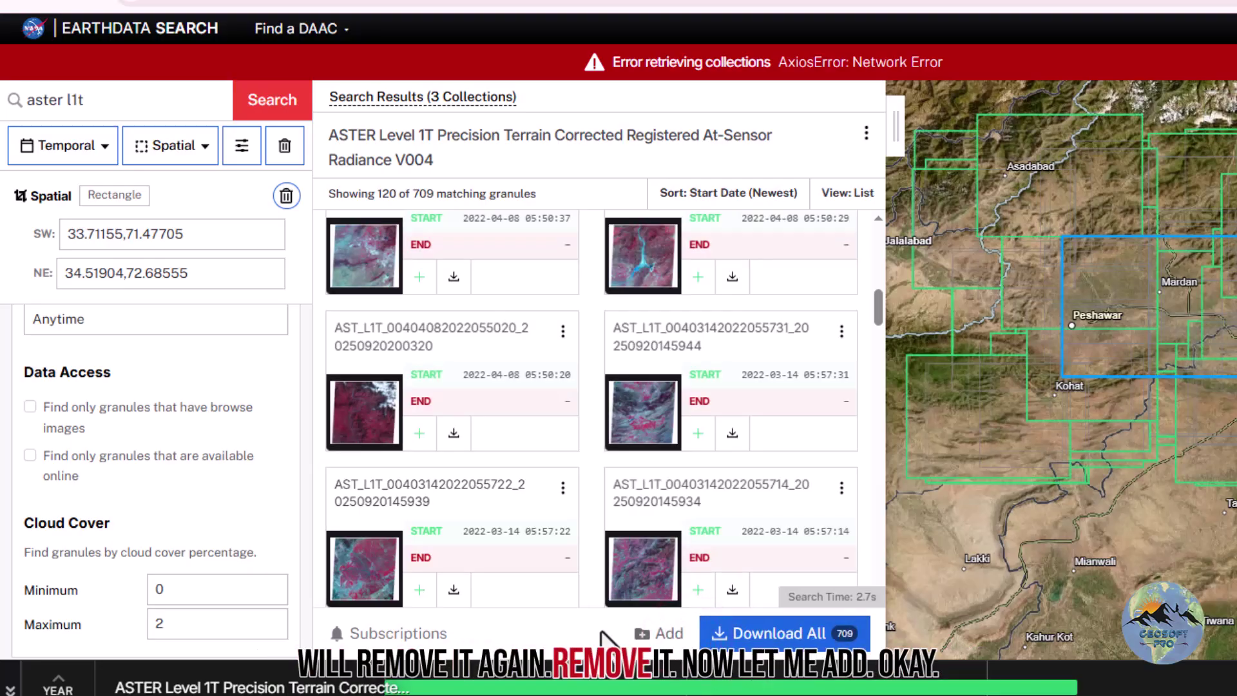
click(418, 584)
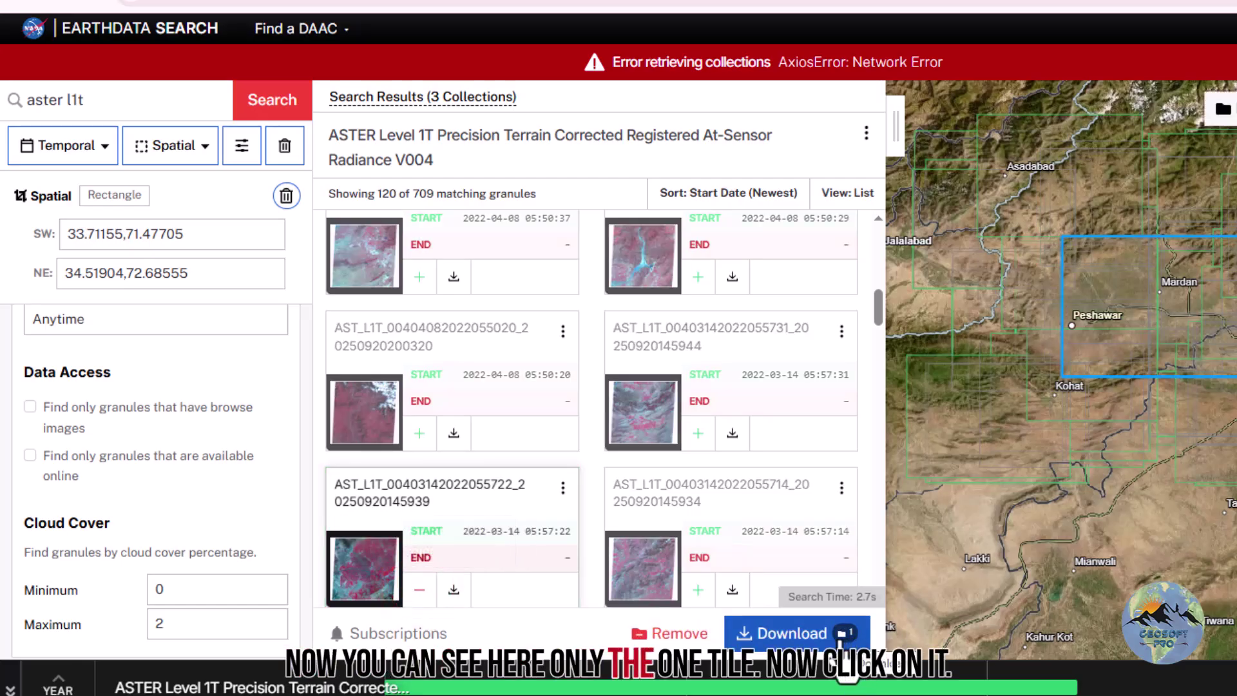
Request the direct download of the project's granule and examine which band files its download list contains
click(815, 637)
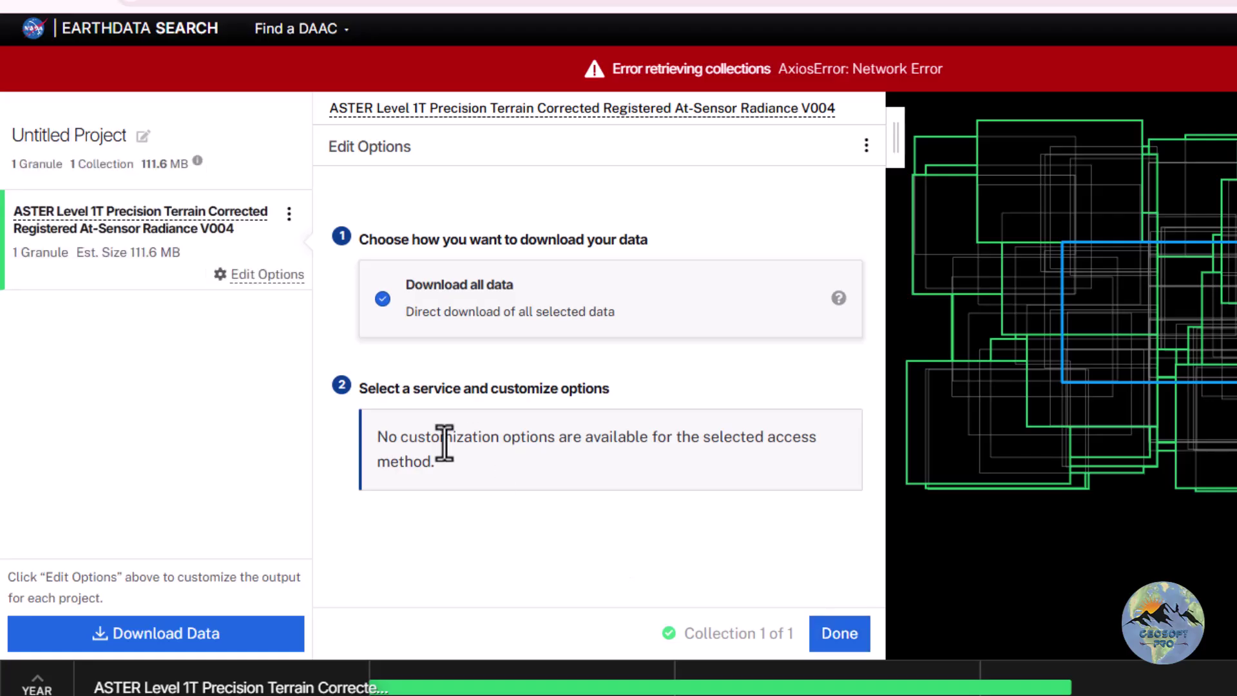
click(166, 223)
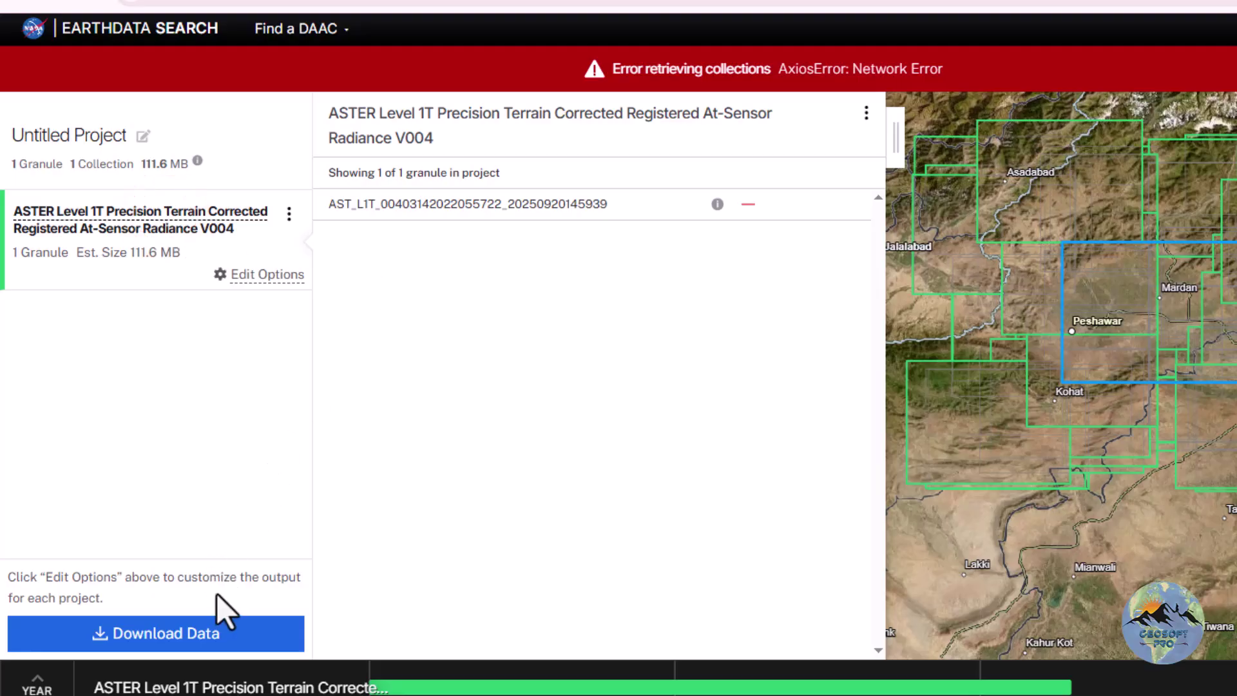
click(194, 631)
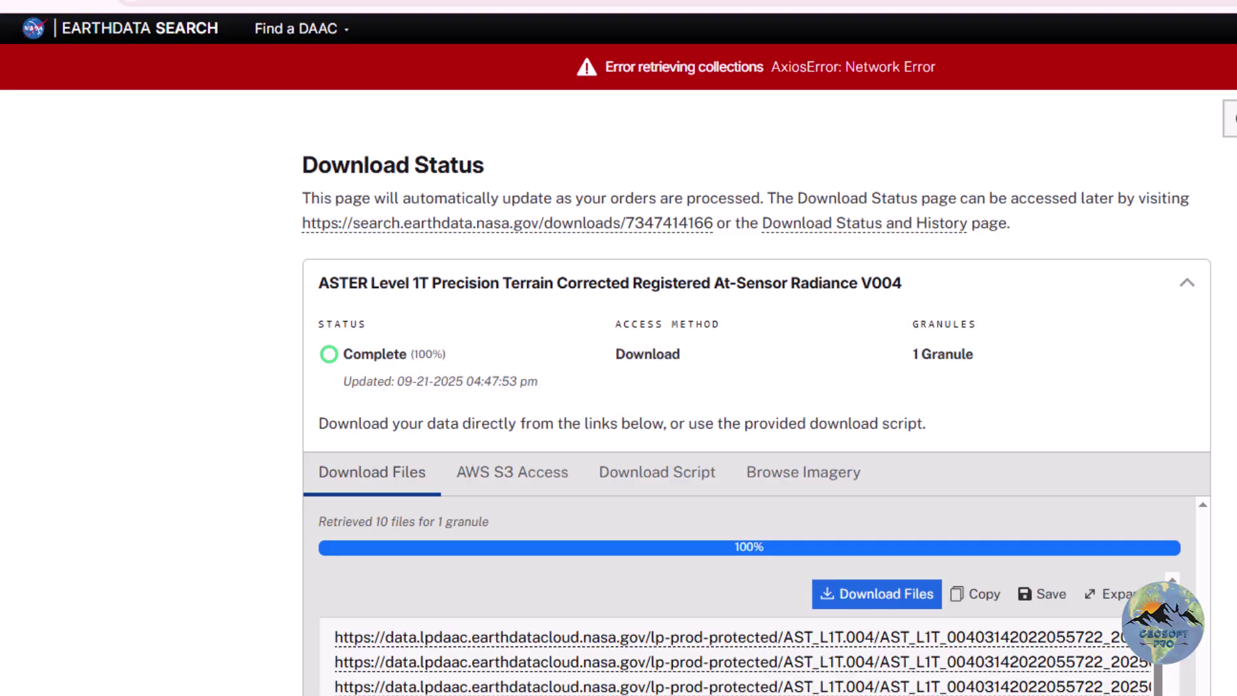
scroll(1157, 433, down, 4)
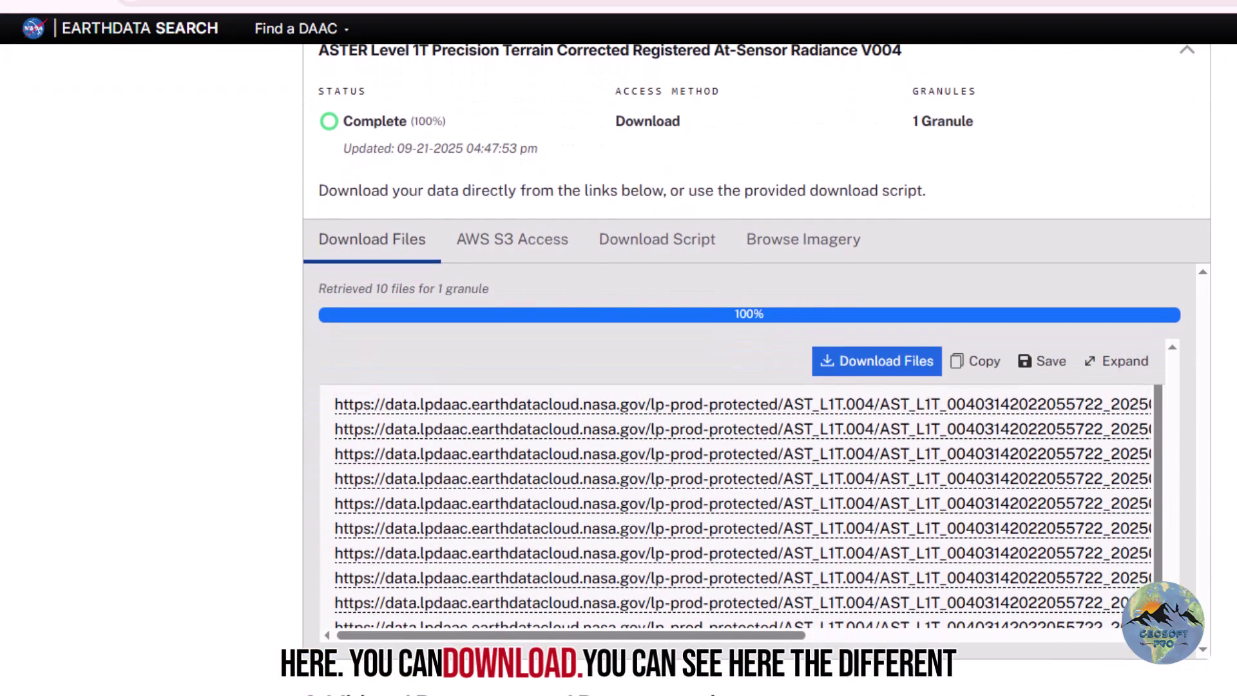
drag(1158, 432, 1165, 471)
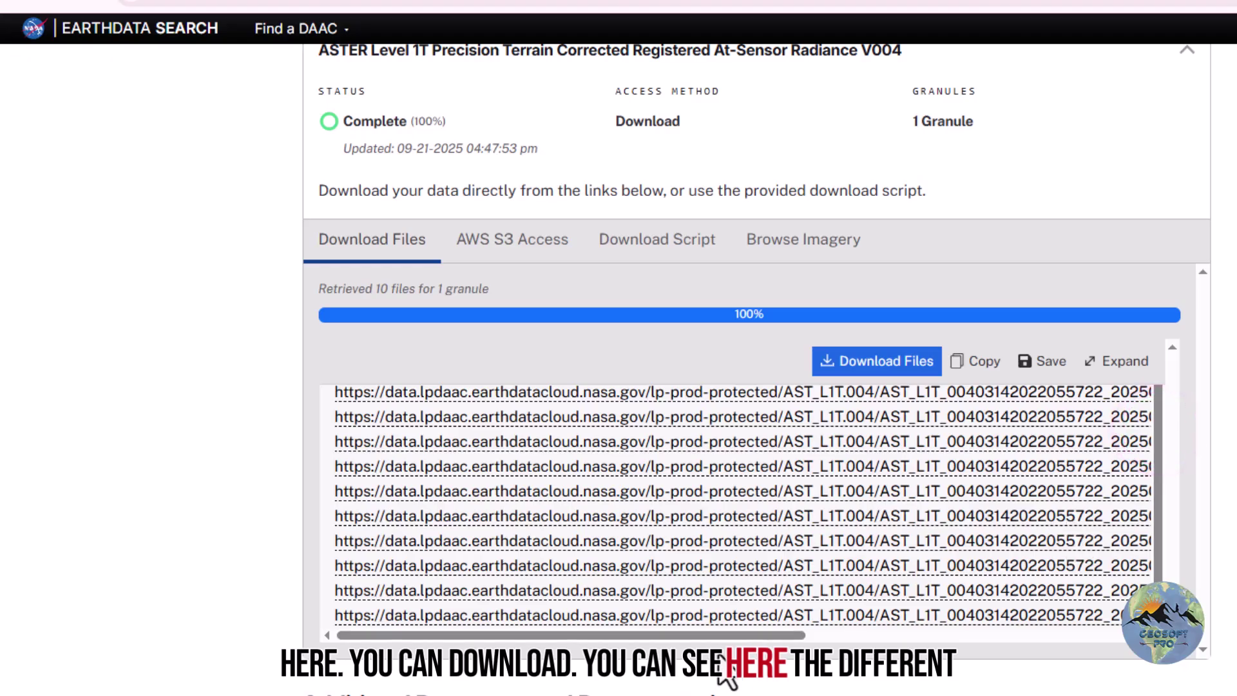
drag(720, 636, 1096, 636)
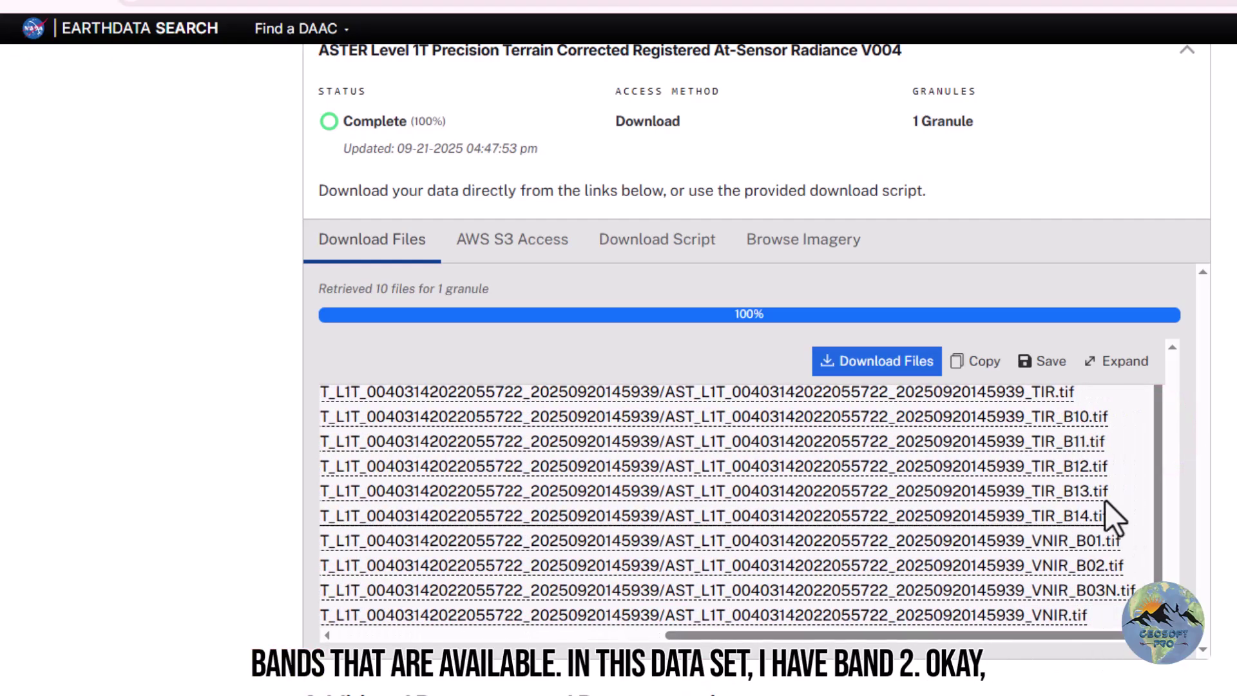
drag(1159, 489, 1161, 462)
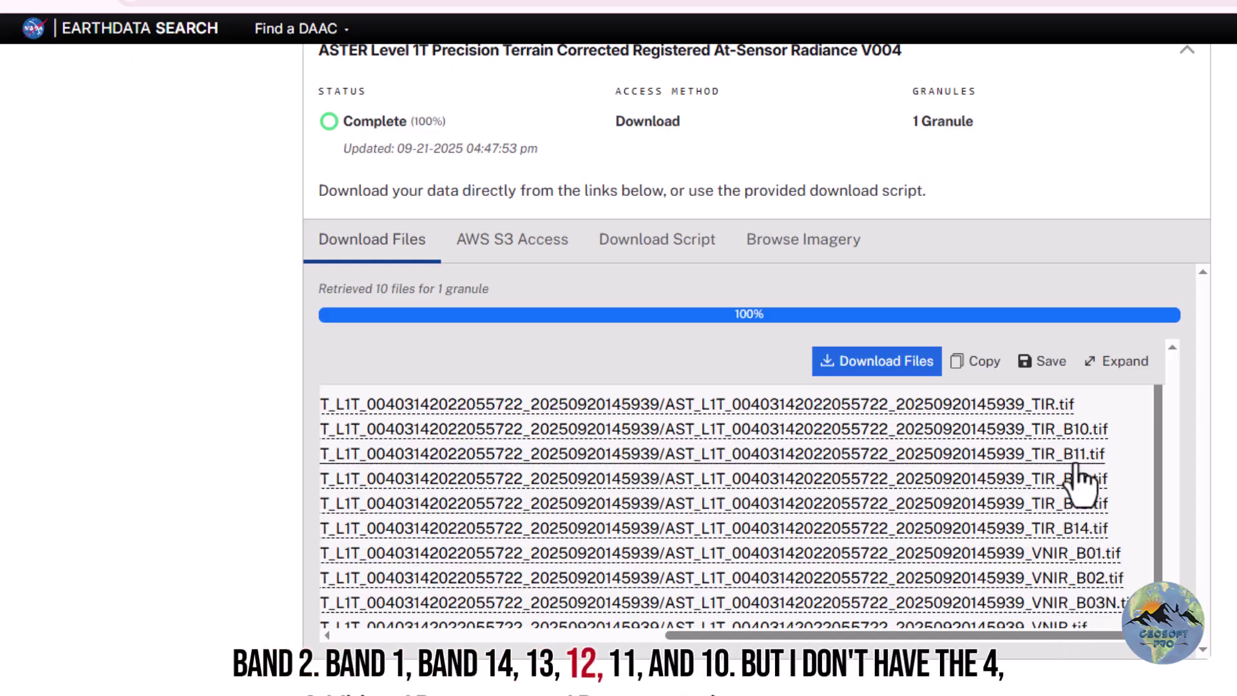
click(1157, 470)
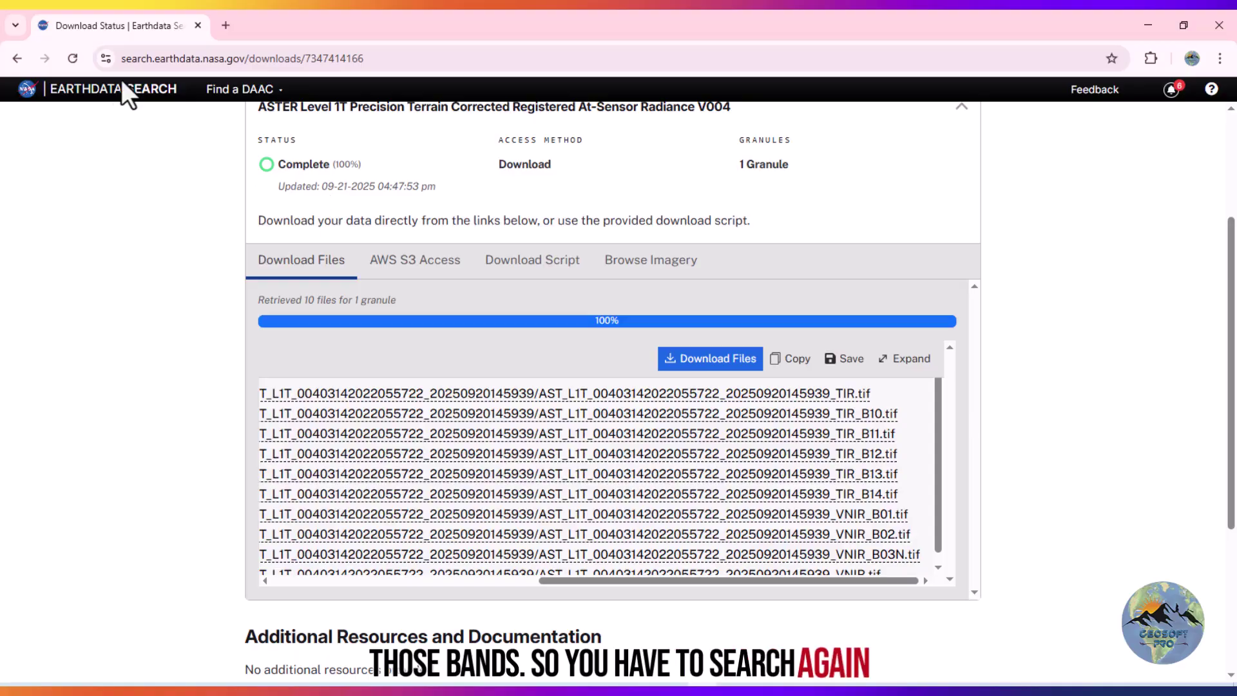
click(16, 59)
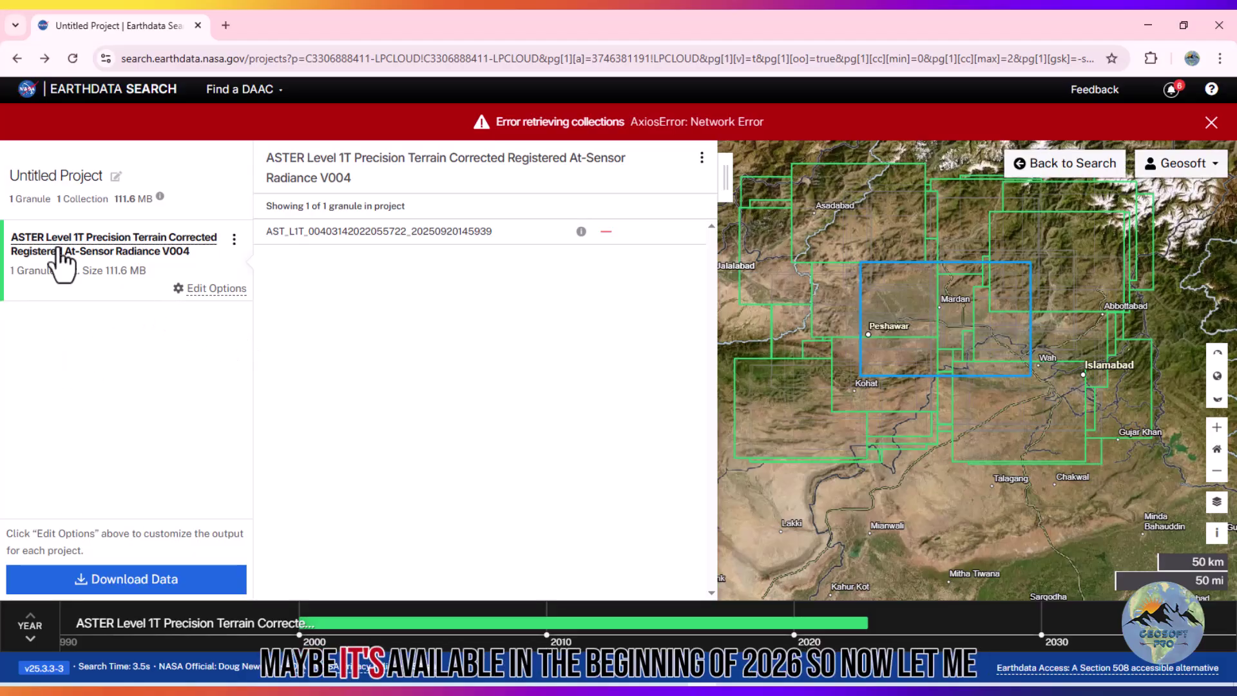
click(24, 67)
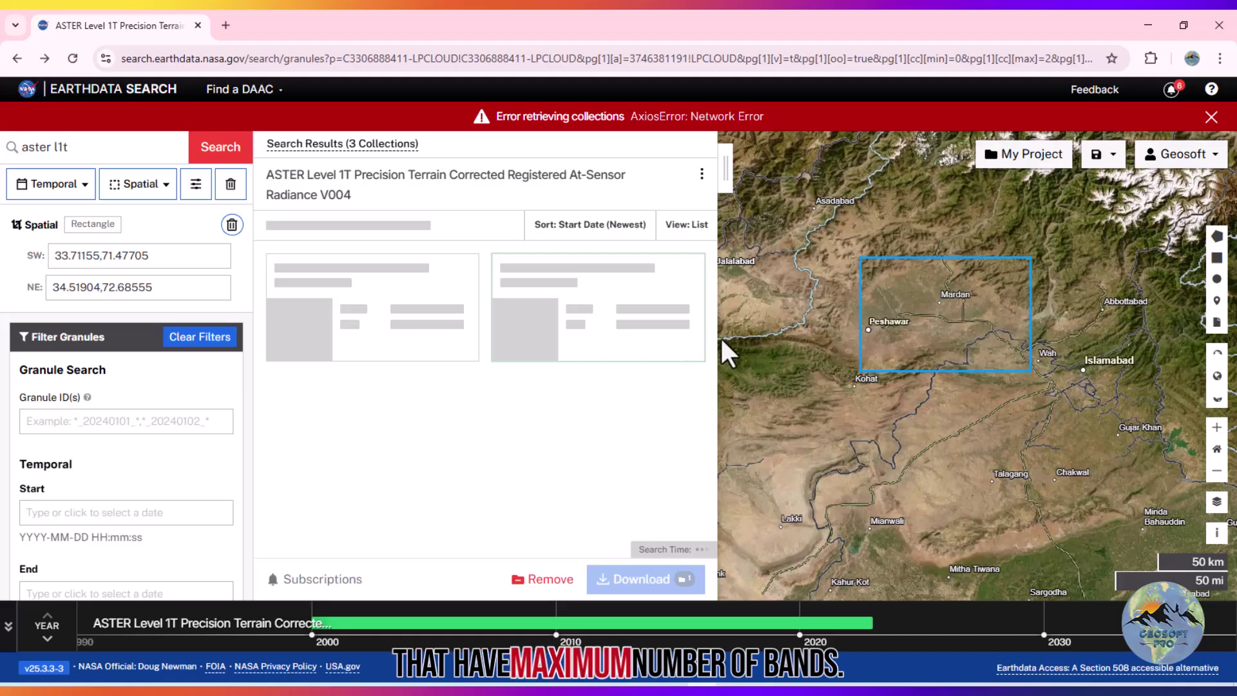
drag(715, 331, 711, 414)
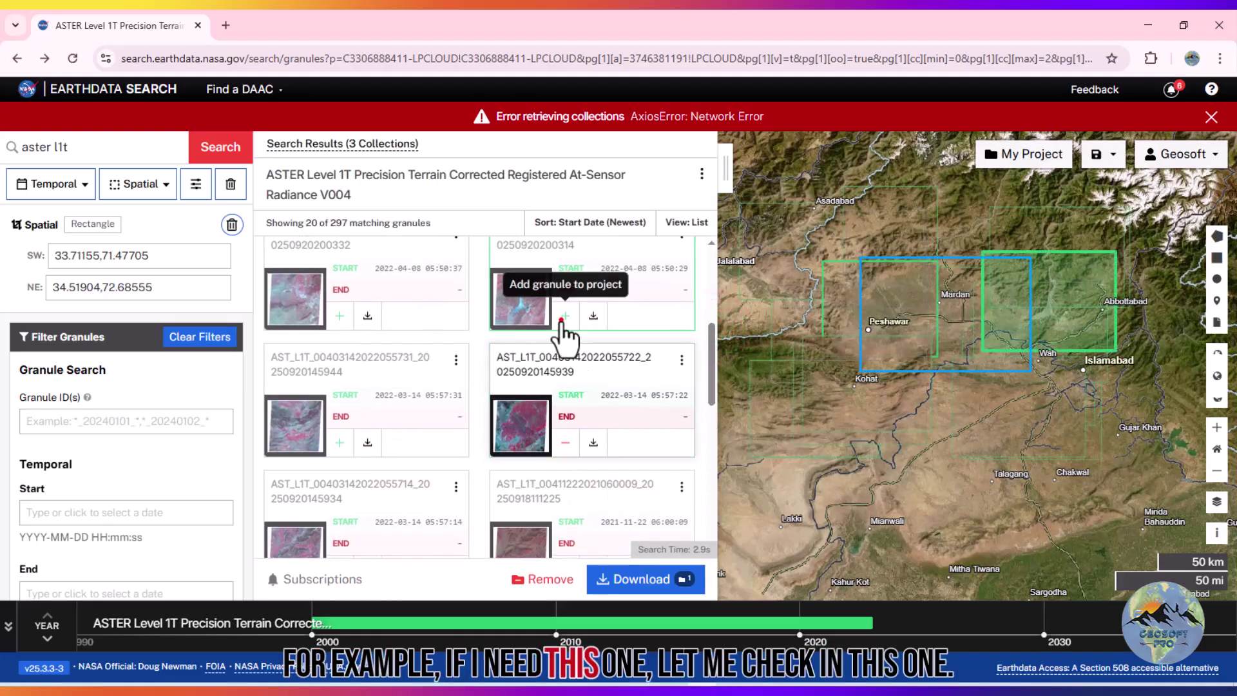
click(564, 319)
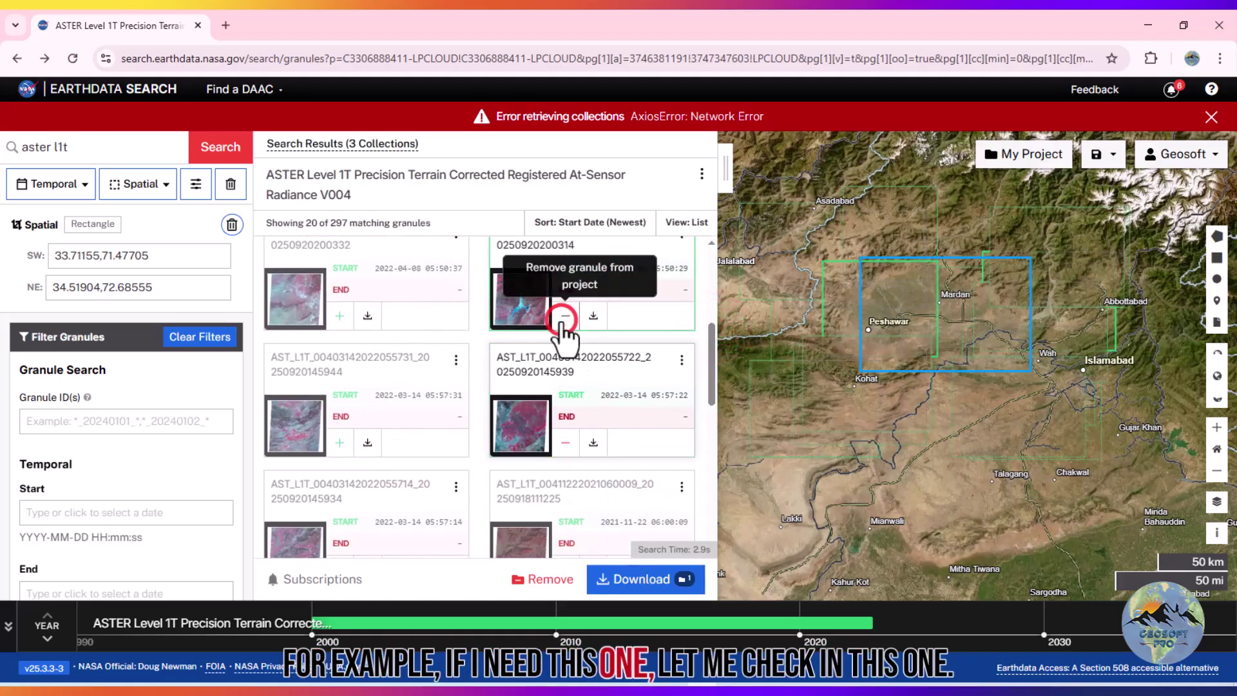
click(638, 580)
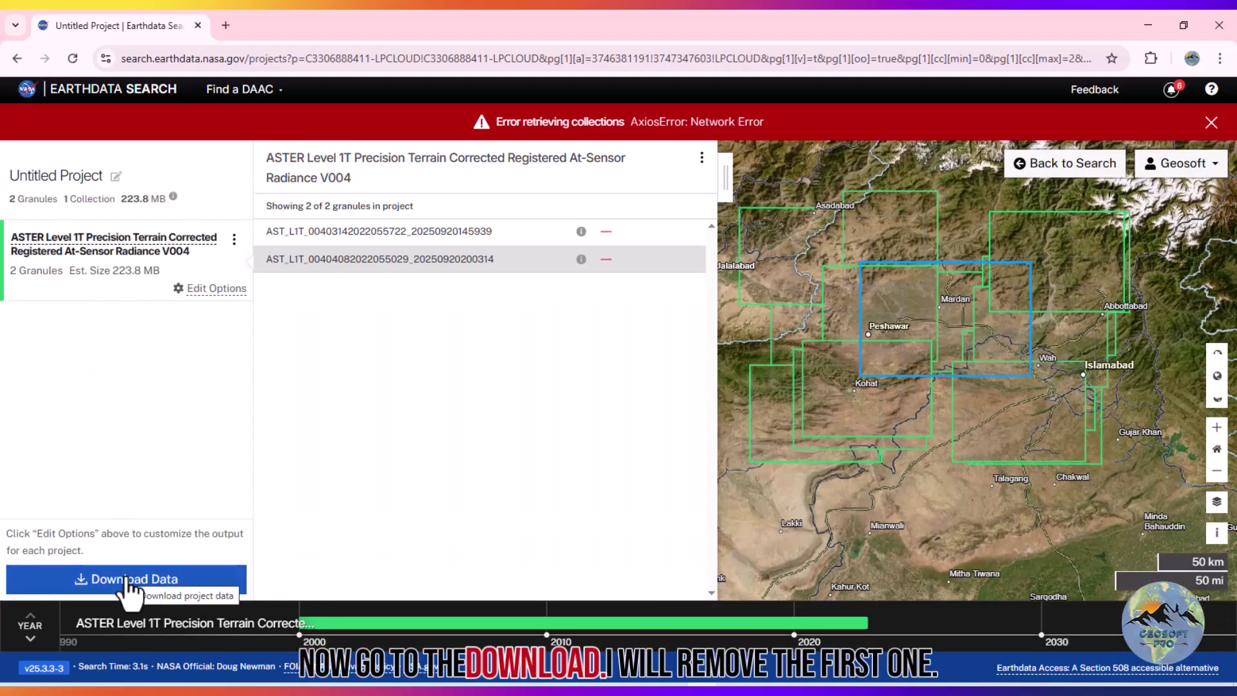
click(605, 233)
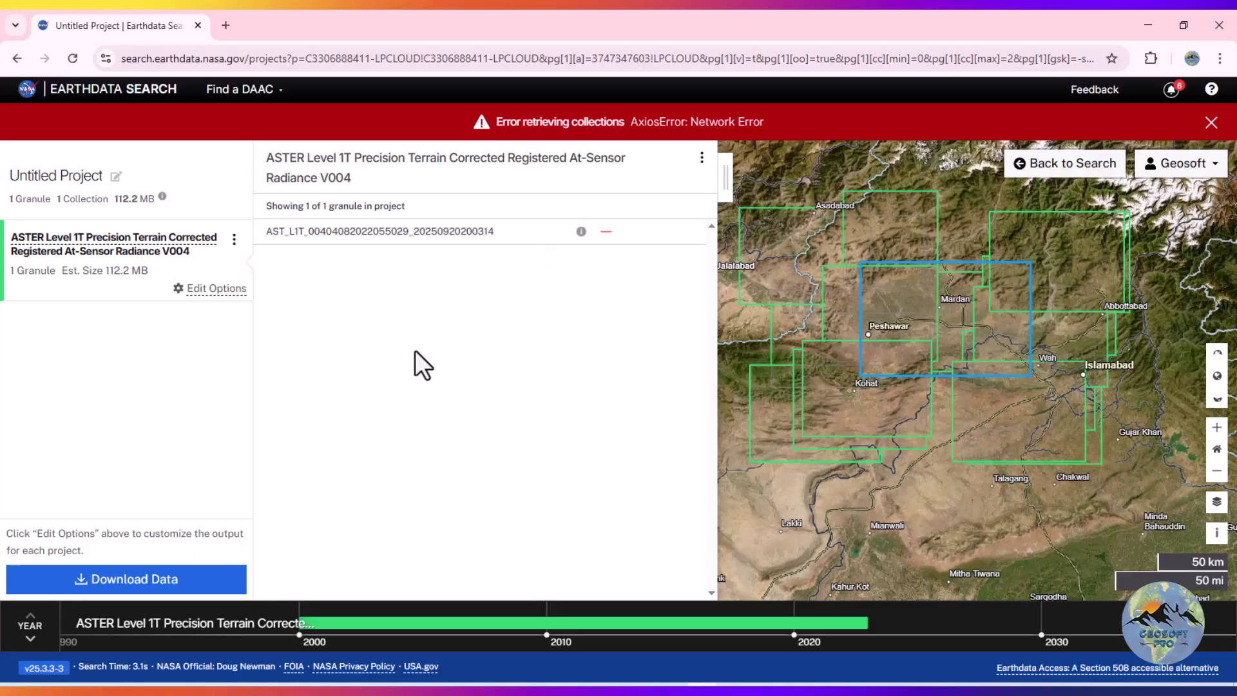
click(143, 578)
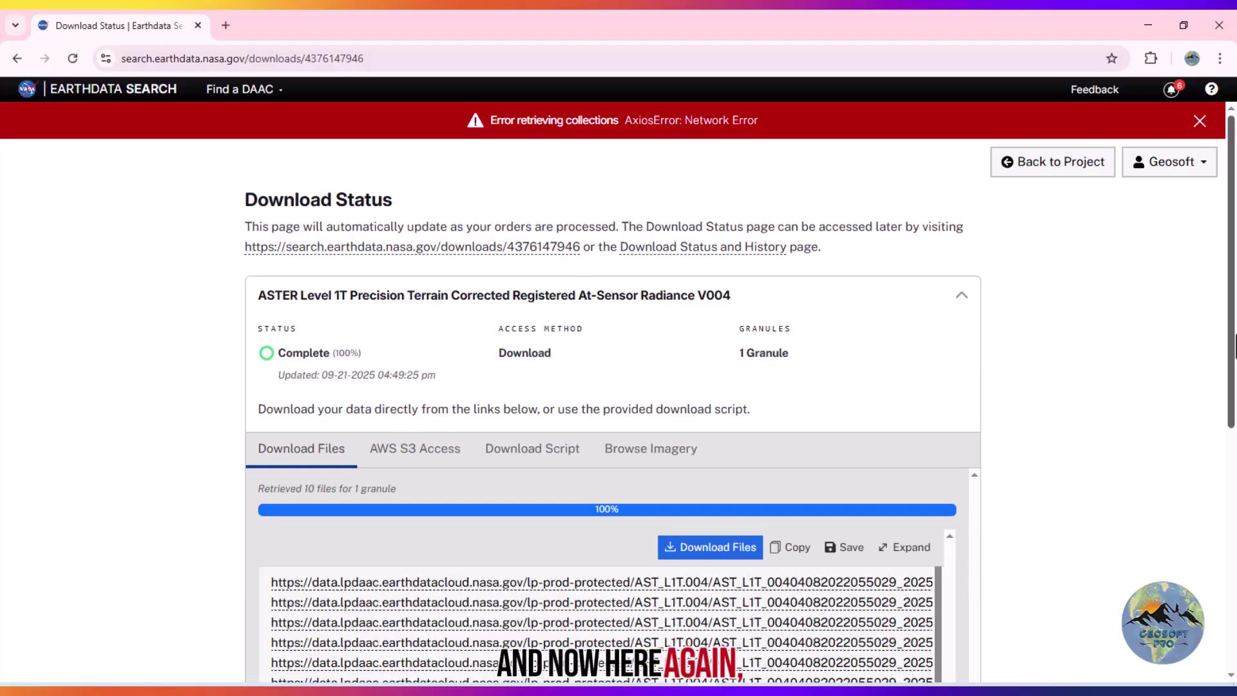
drag(1227, 330, 982, 454)
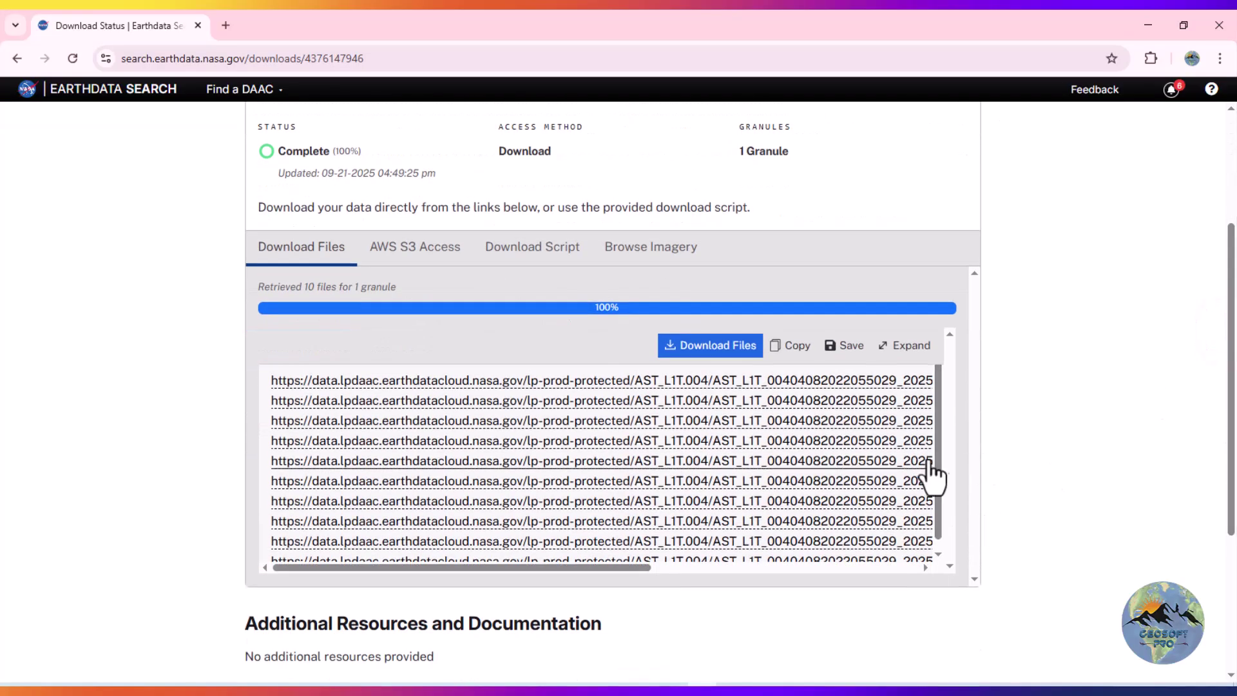
scroll(928, 461, down, 1)
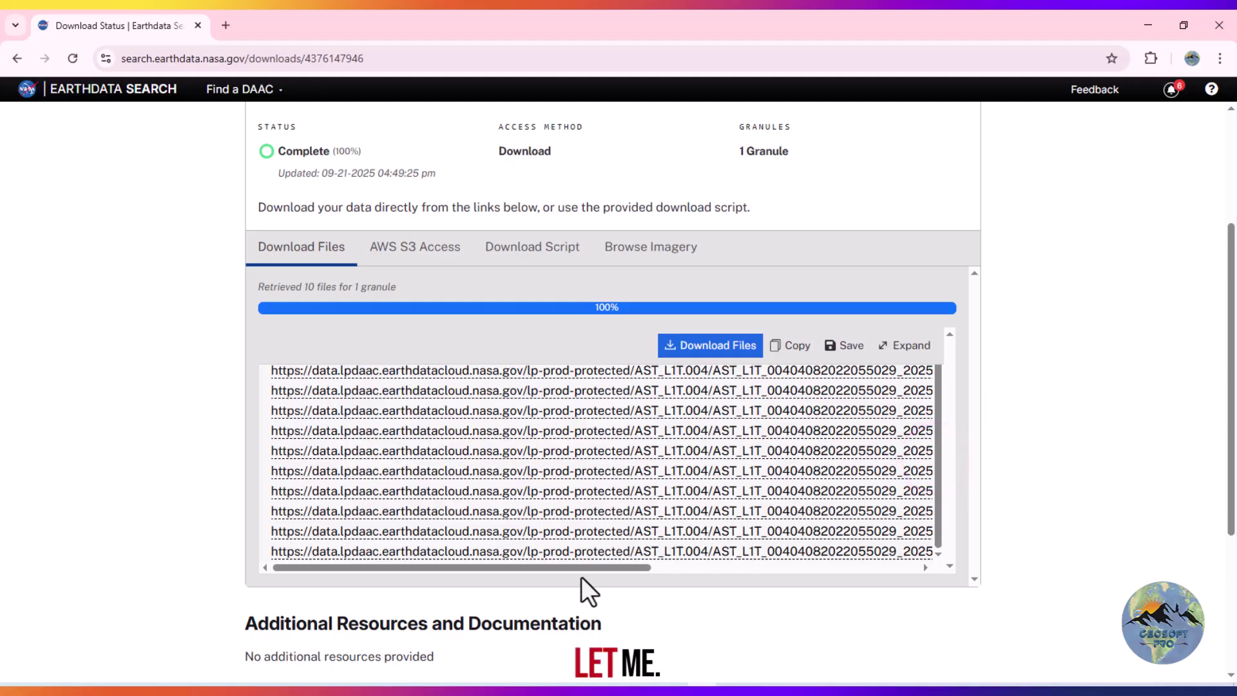
drag(582, 569, 857, 590)
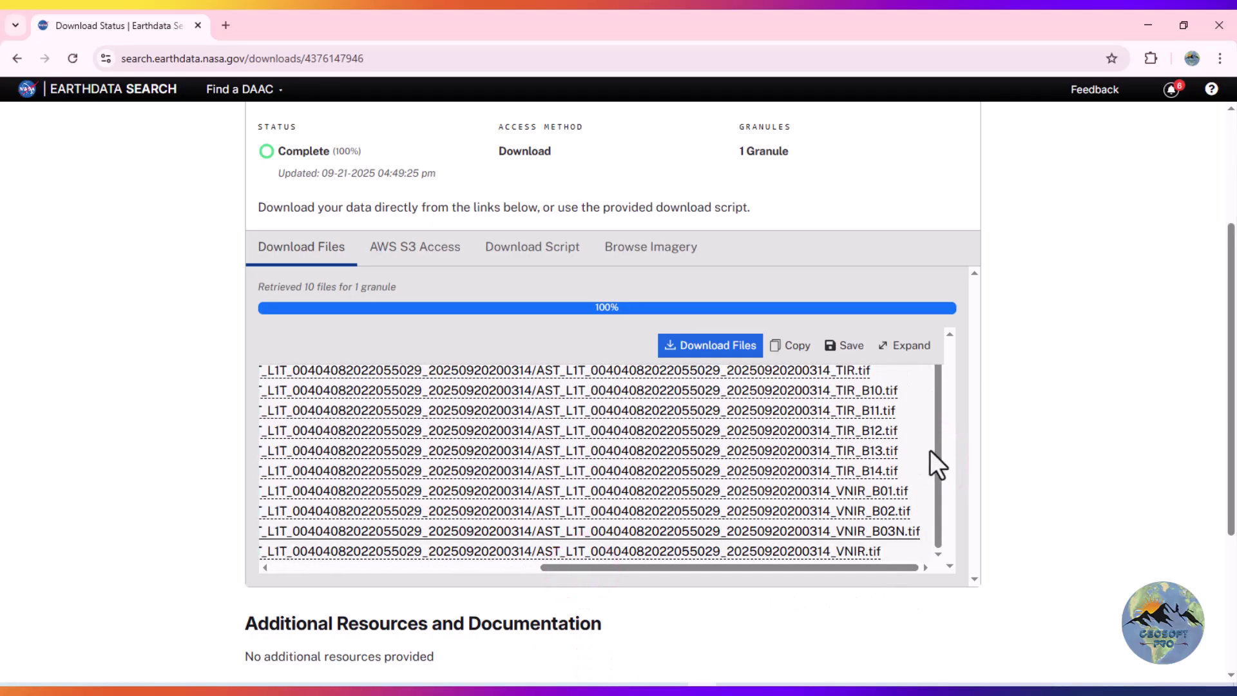
drag(936, 468, 945, 432)
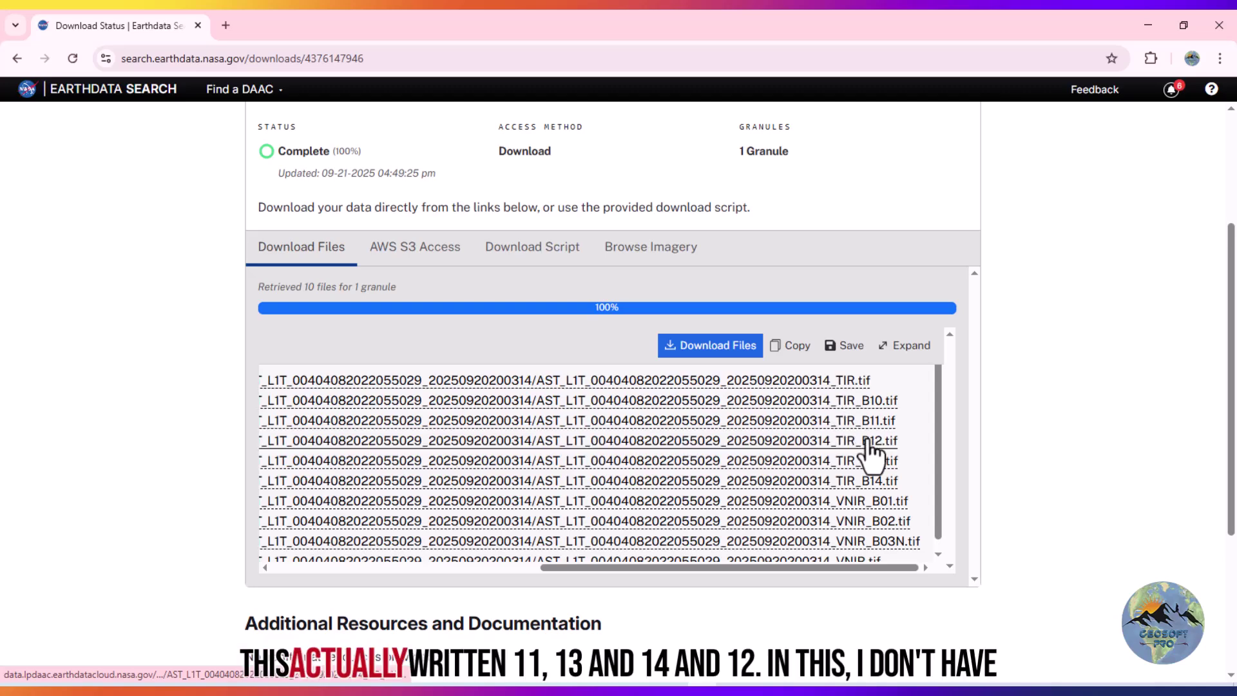
drag(940, 473, 939, 489)
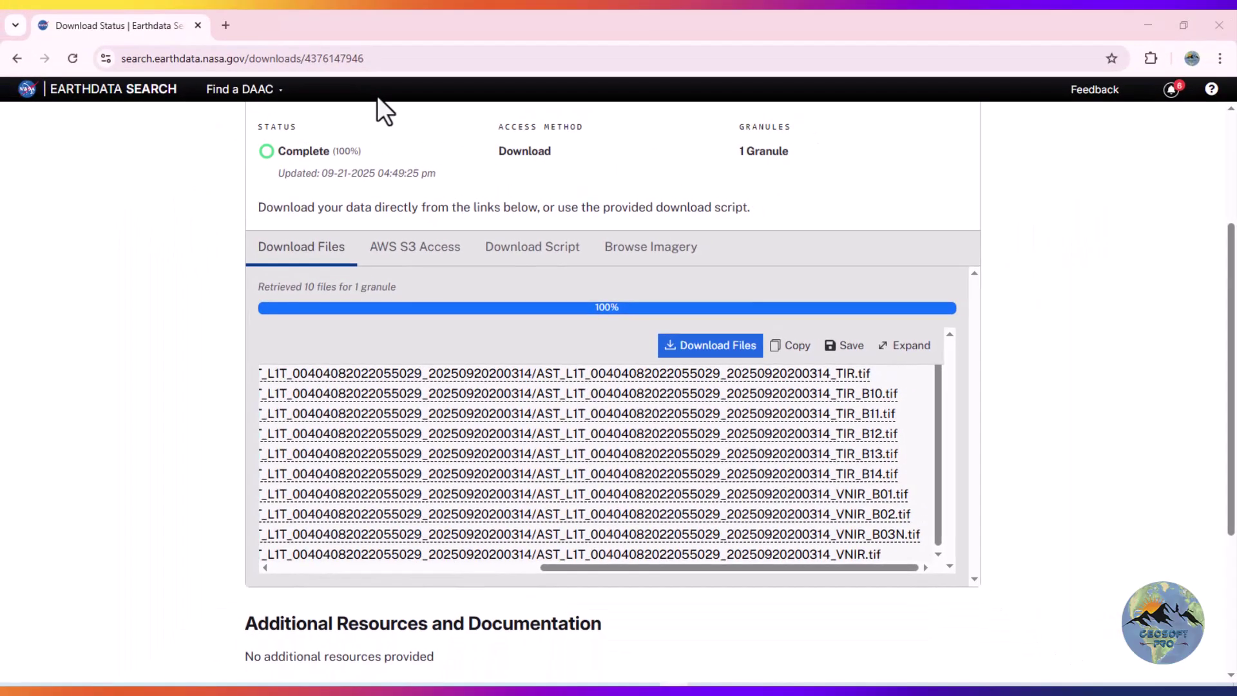
Return to the granule results and set the temporal filter's start date to 1990-01-01
key(alt+Left)
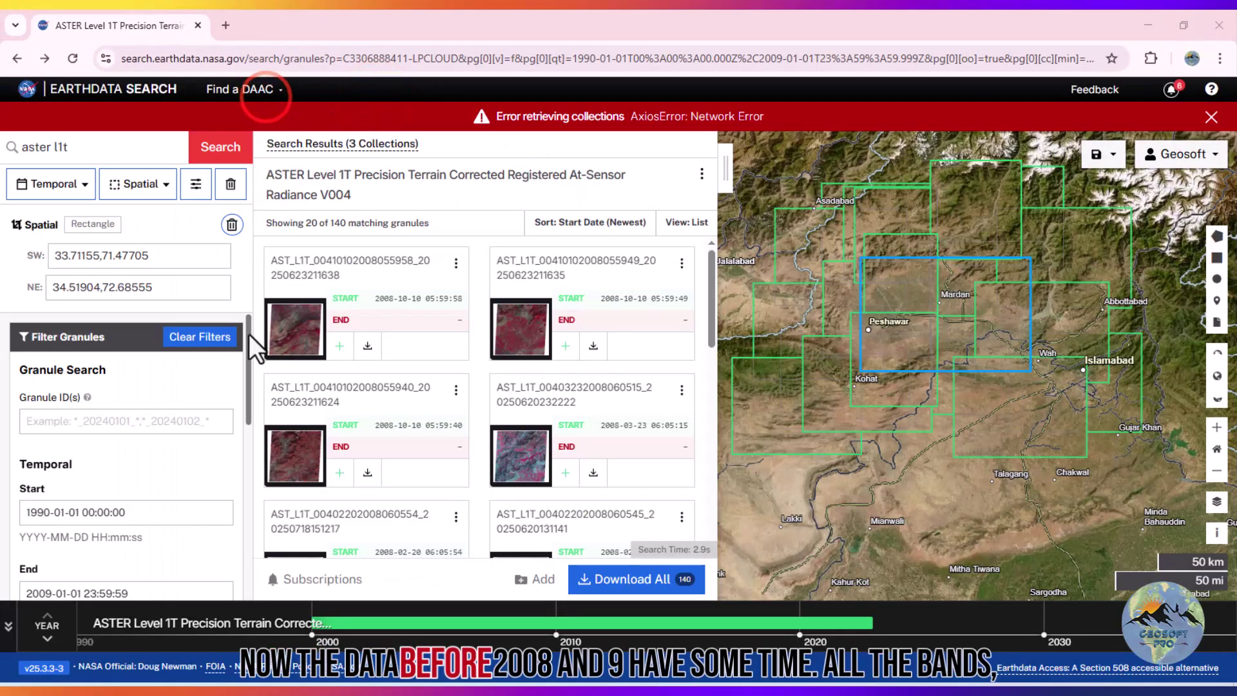
drag(245, 377, 248, 406)
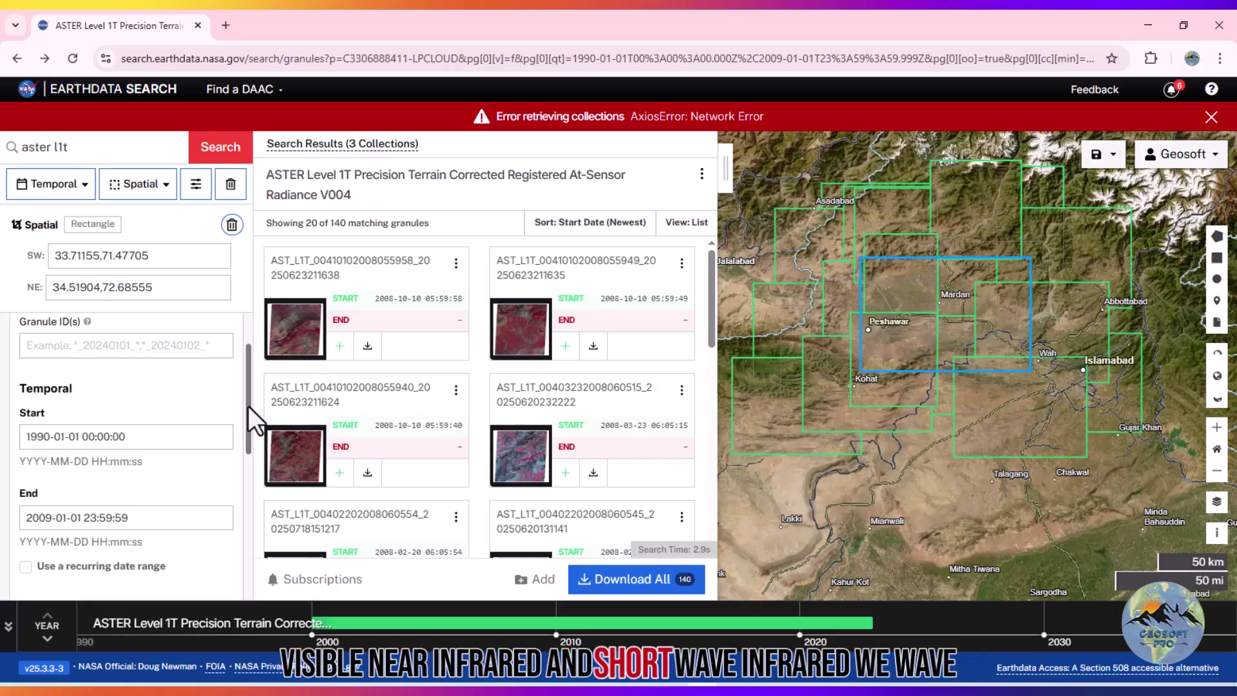
drag(249, 406, 246, 427)
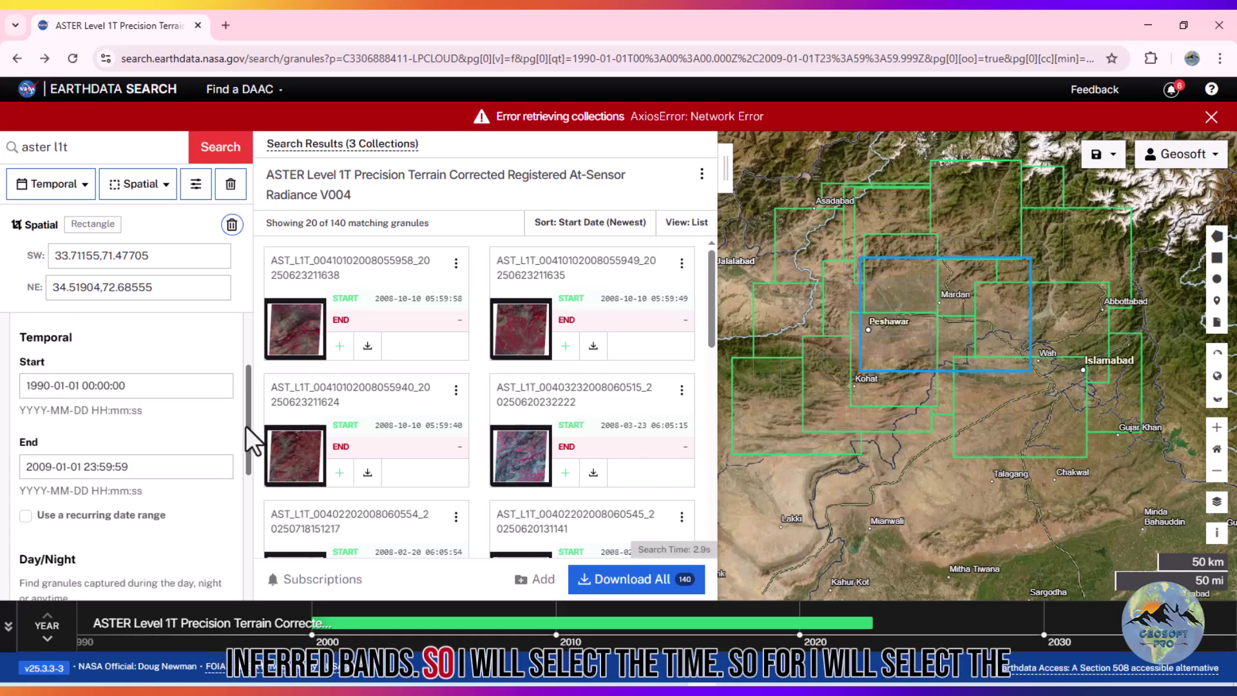
click(165, 387)
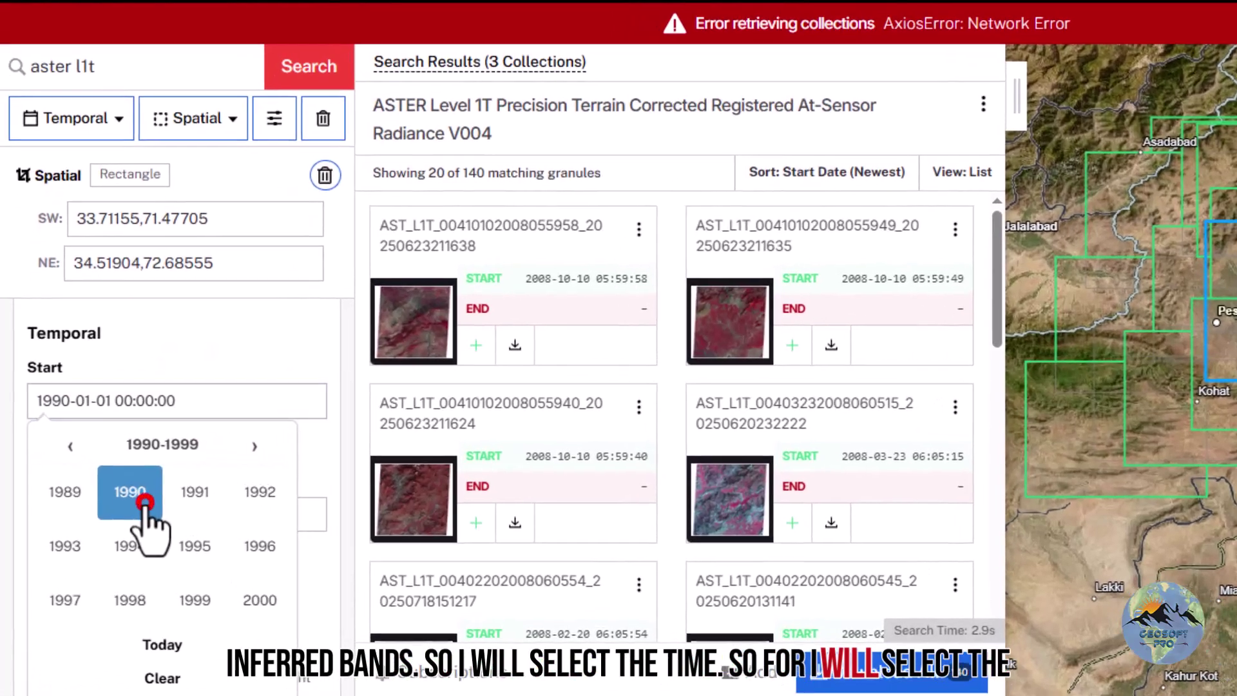
click(96, 459)
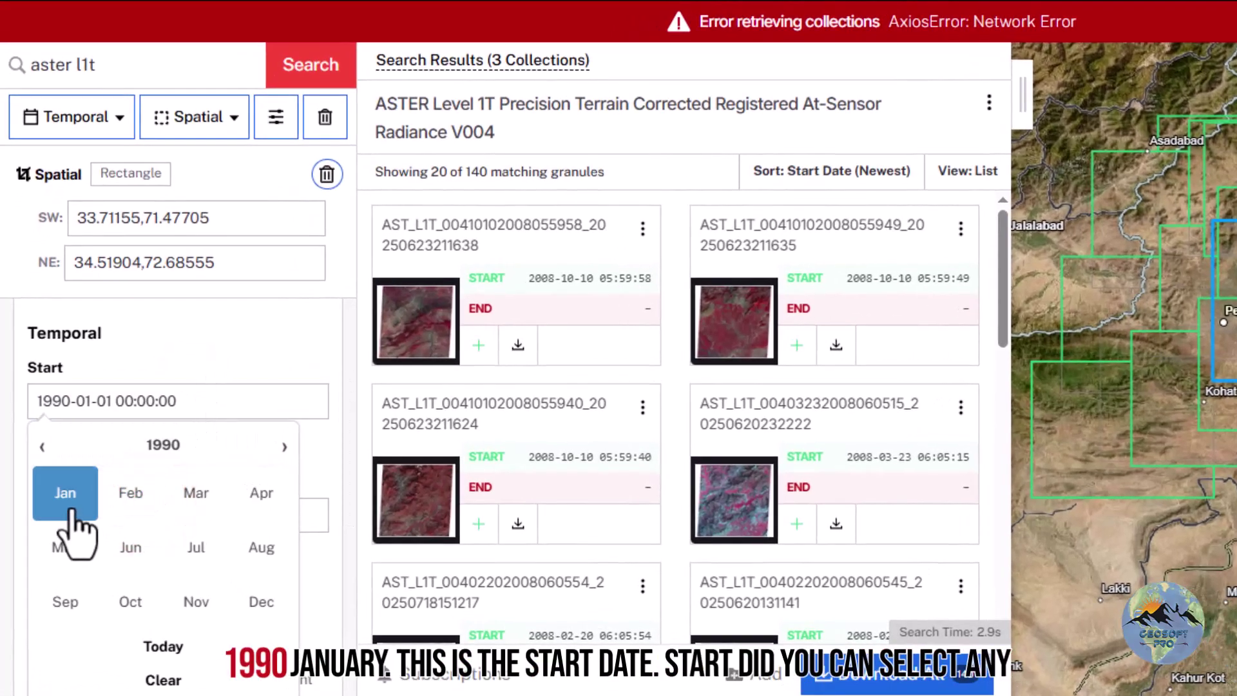
click(66, 494)
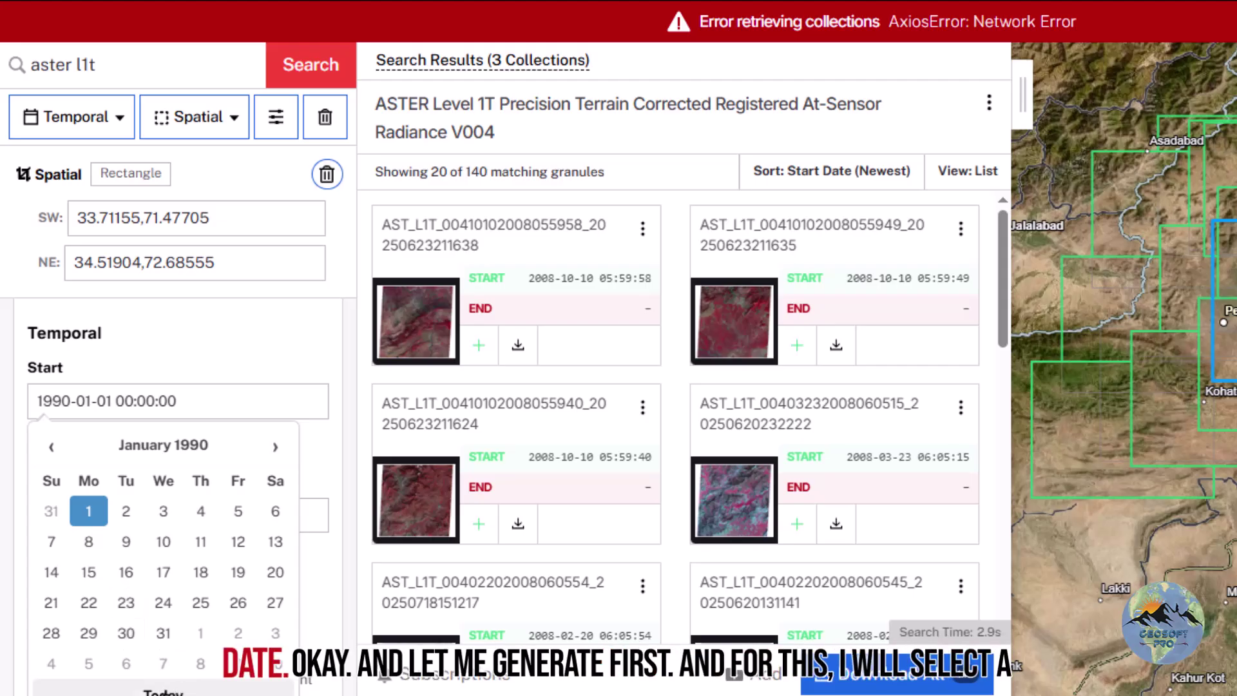
click(90, 512)
Set the temporal filter's end date to 2008-01-01
click(185, 516)
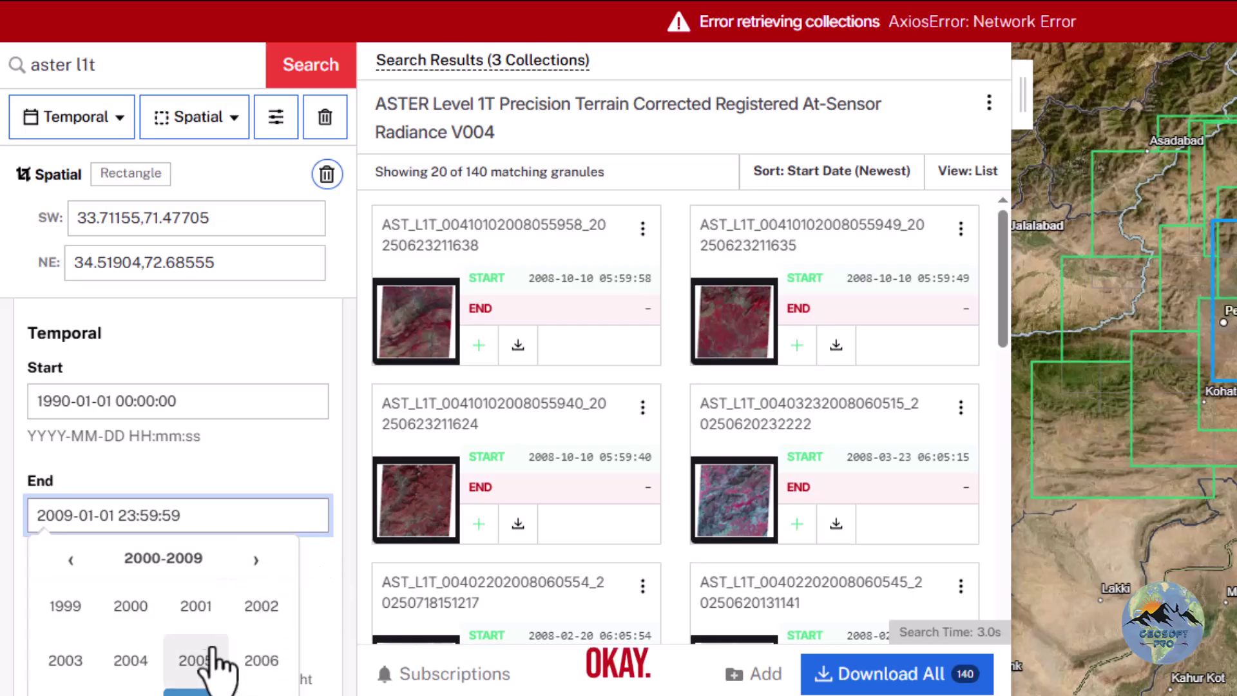
click(248, 561)
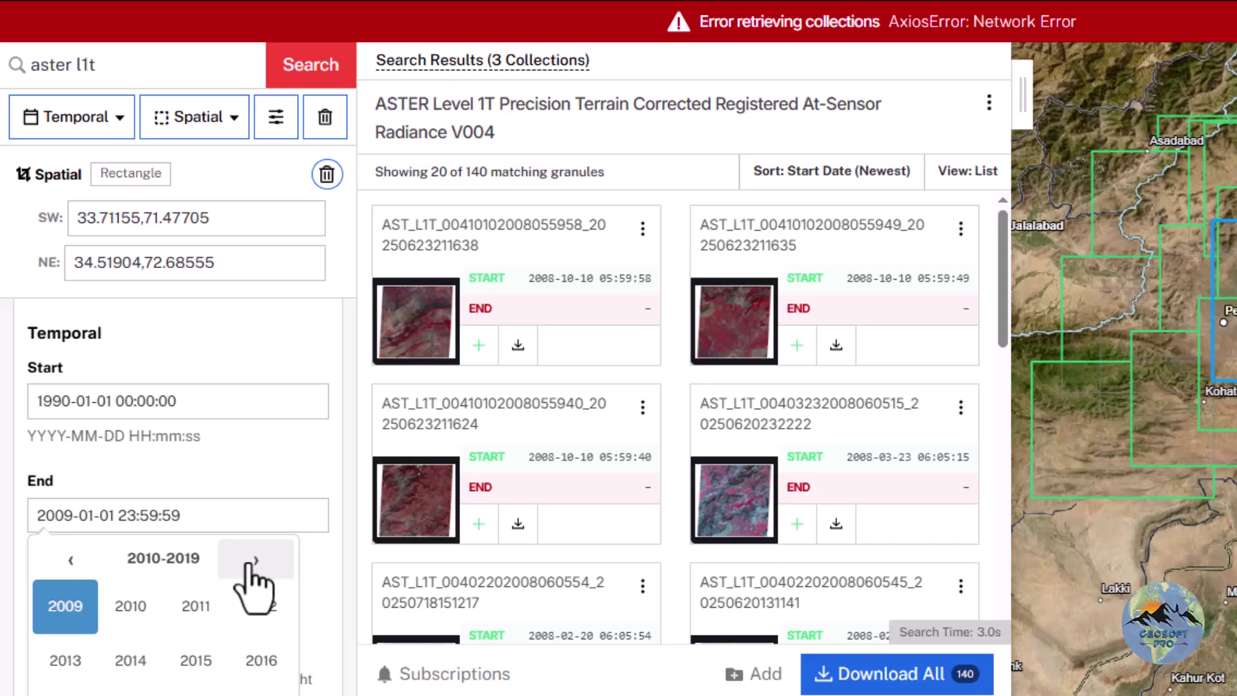
click(71, 560)
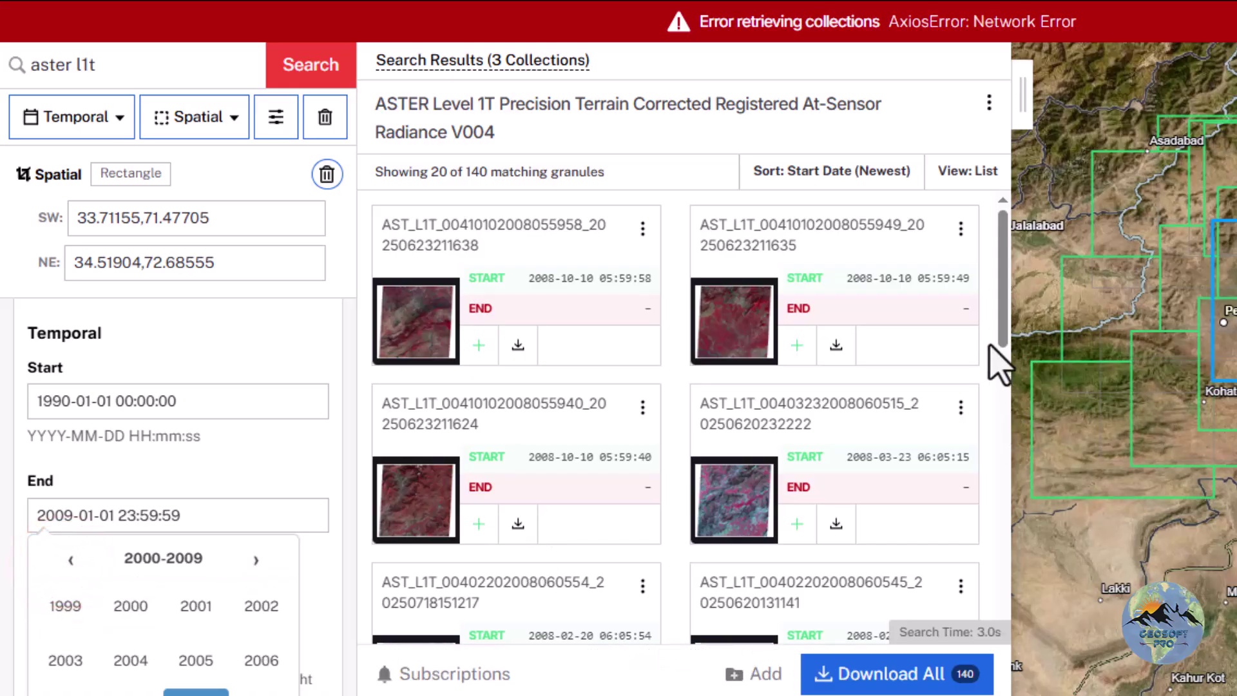
drag(349, 438, 355, 473)
click(226, 422)
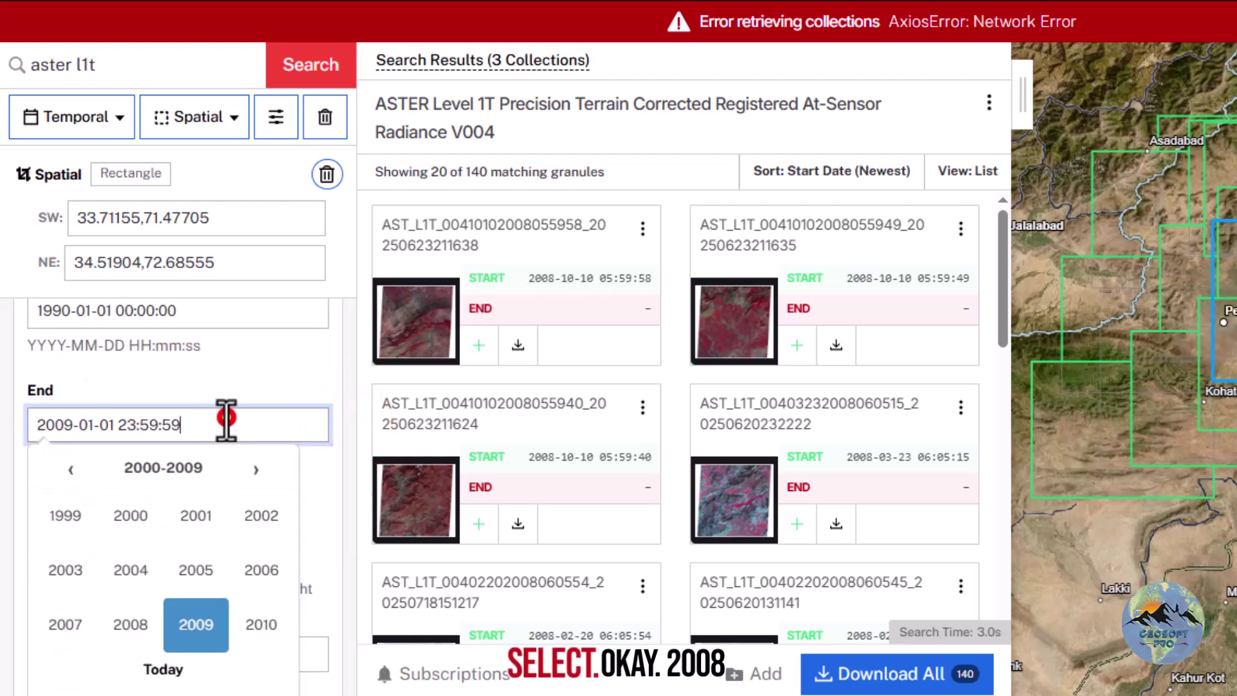
click(112, 622)
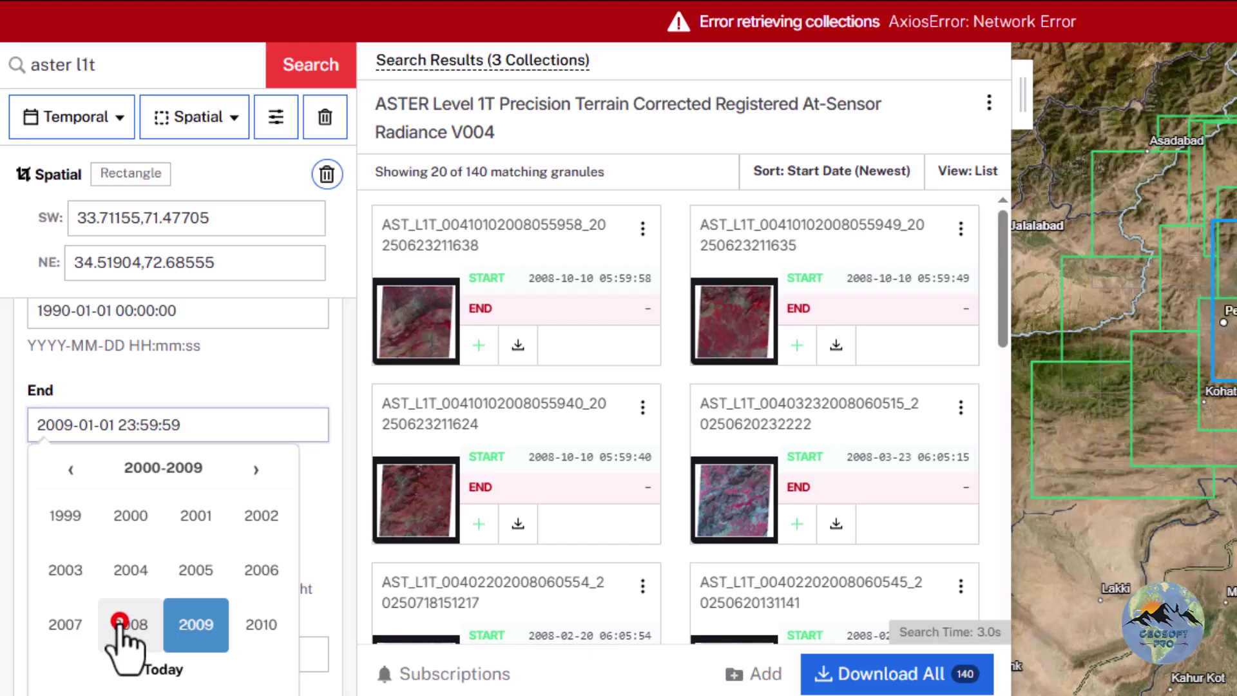
click(77, 512)
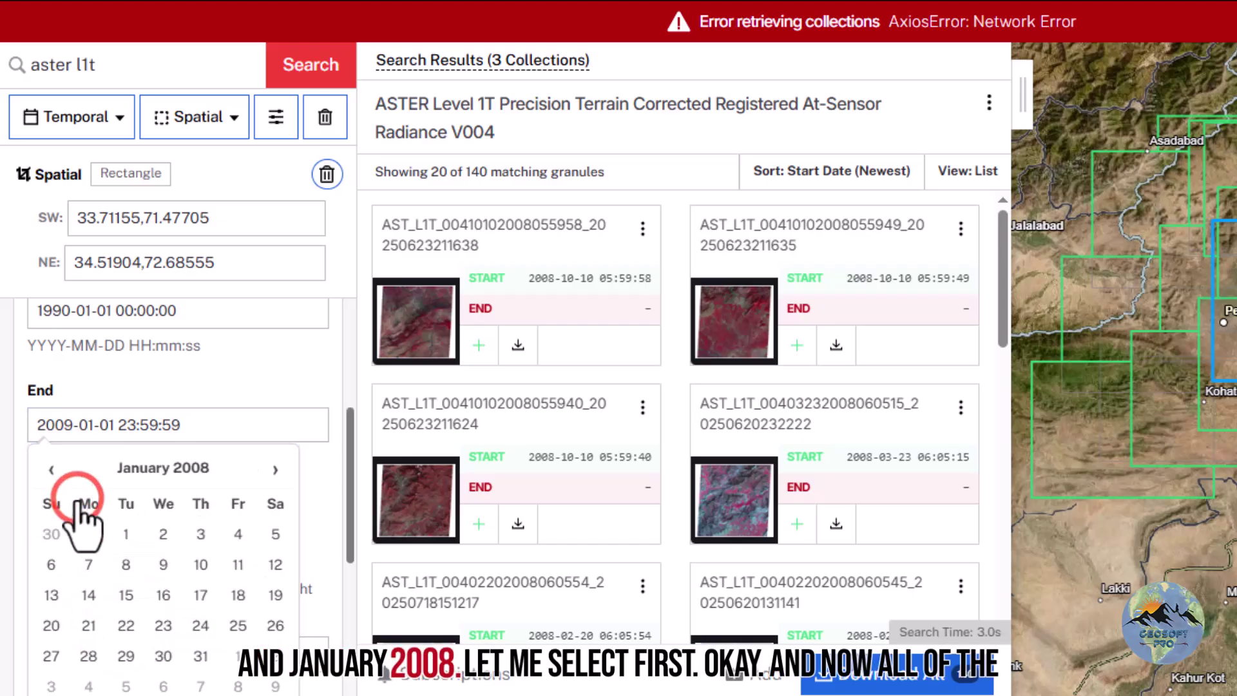
click(131, 525)
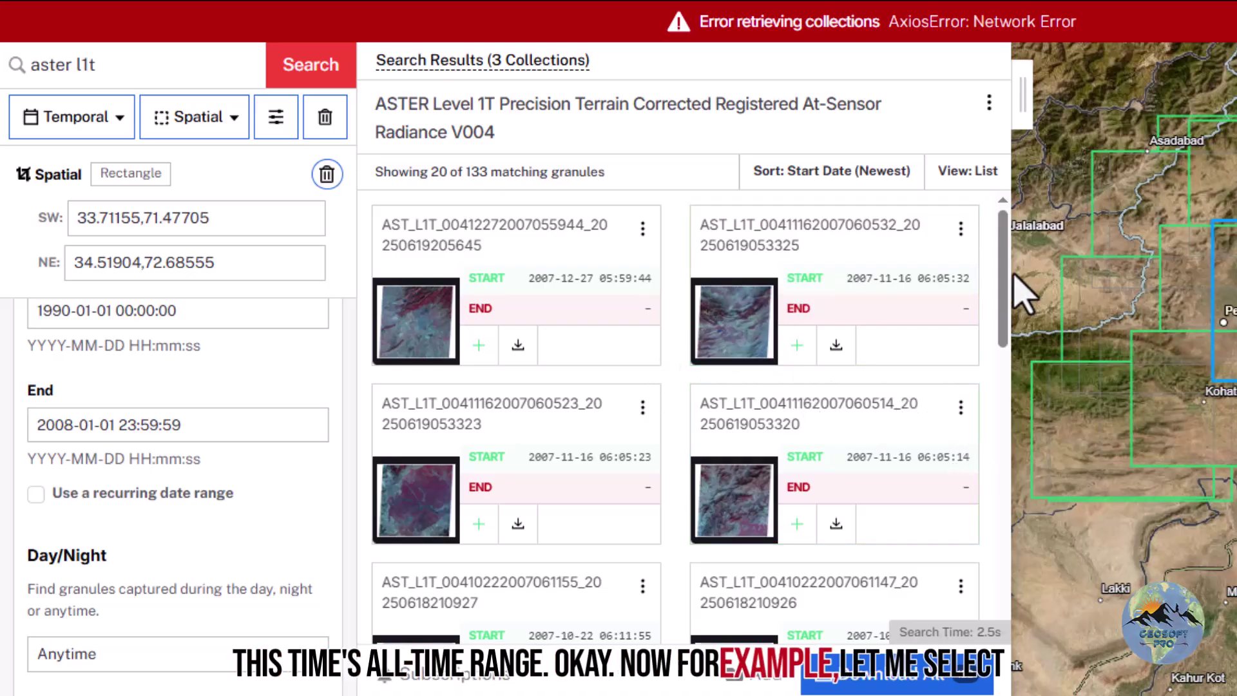
drag(1003, 280, 1014, 608)
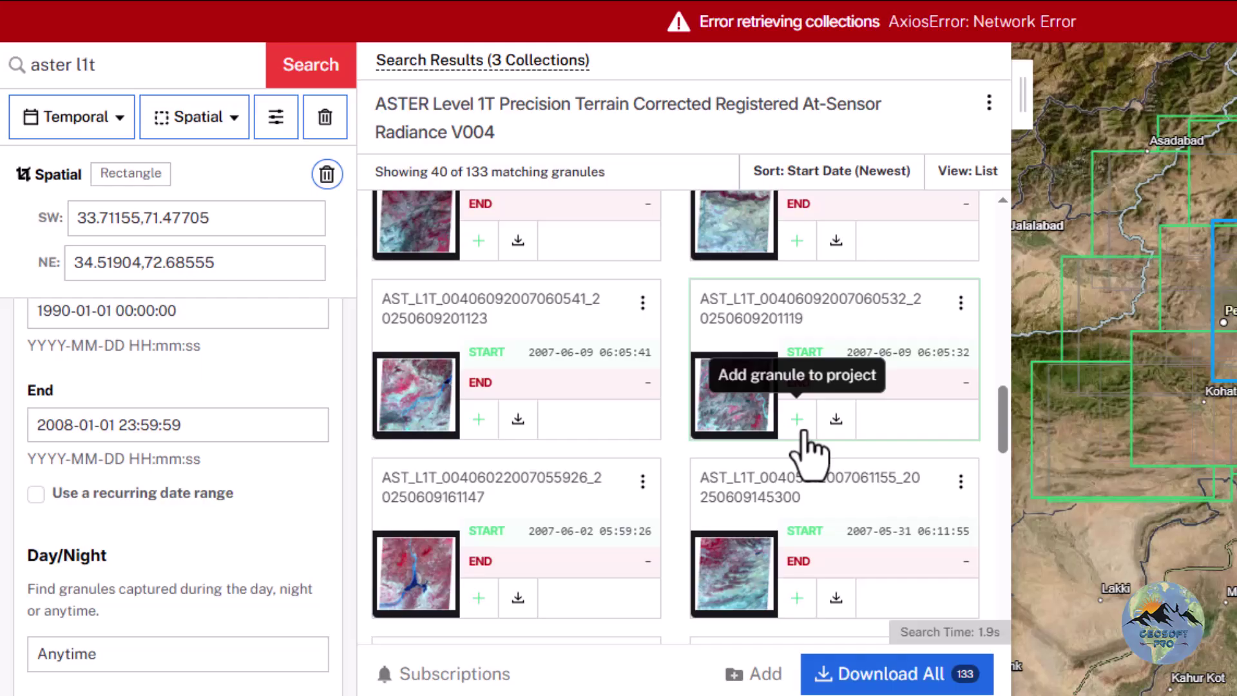
click(799, 422)
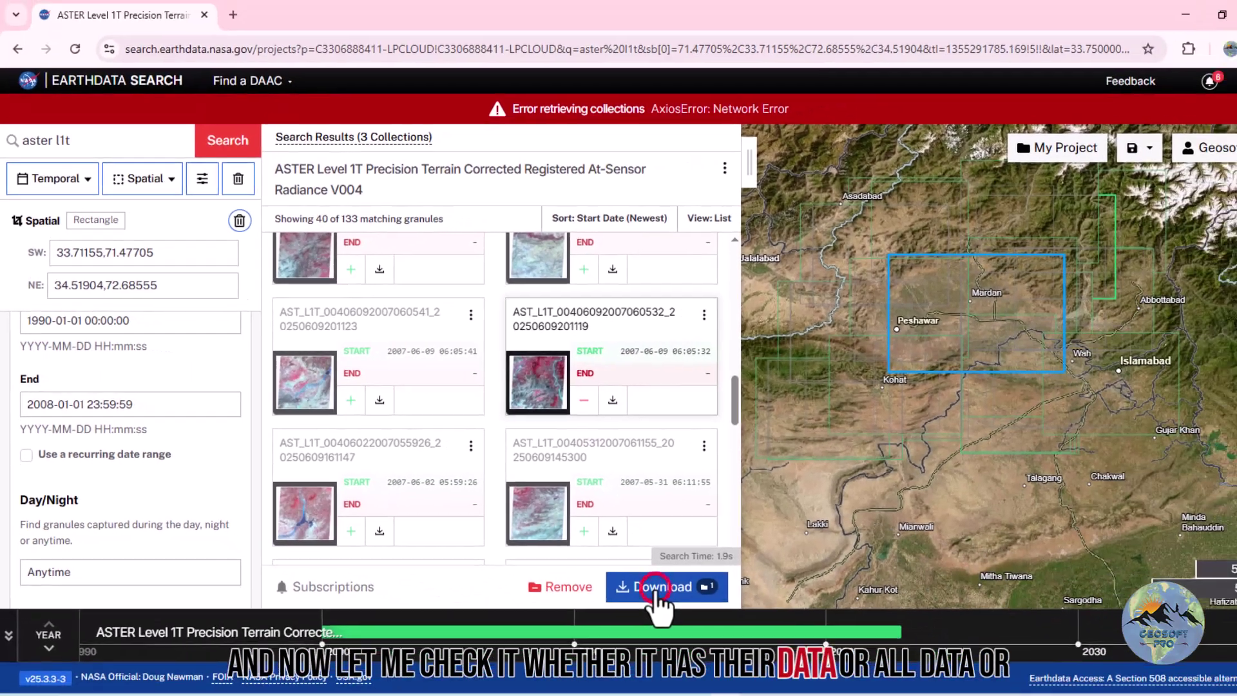
click(895, 683)
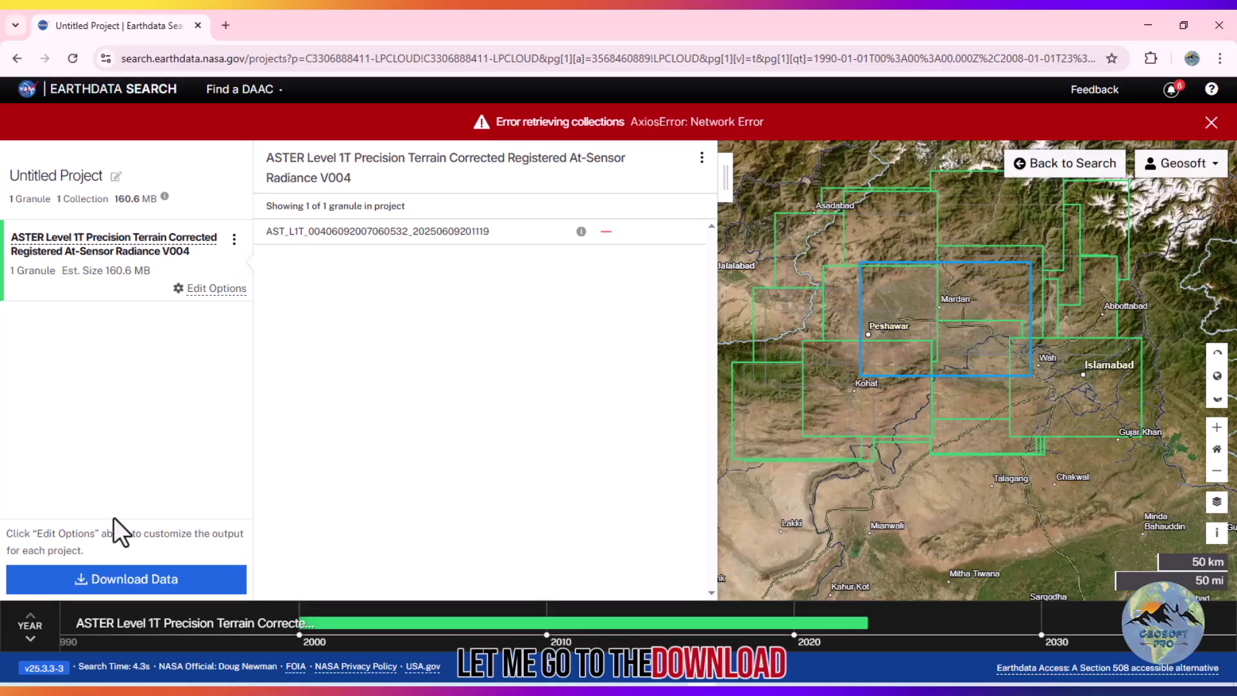
Request the download of the 2007 granule in the project and examine which band files its download list contains
click(99, 578)
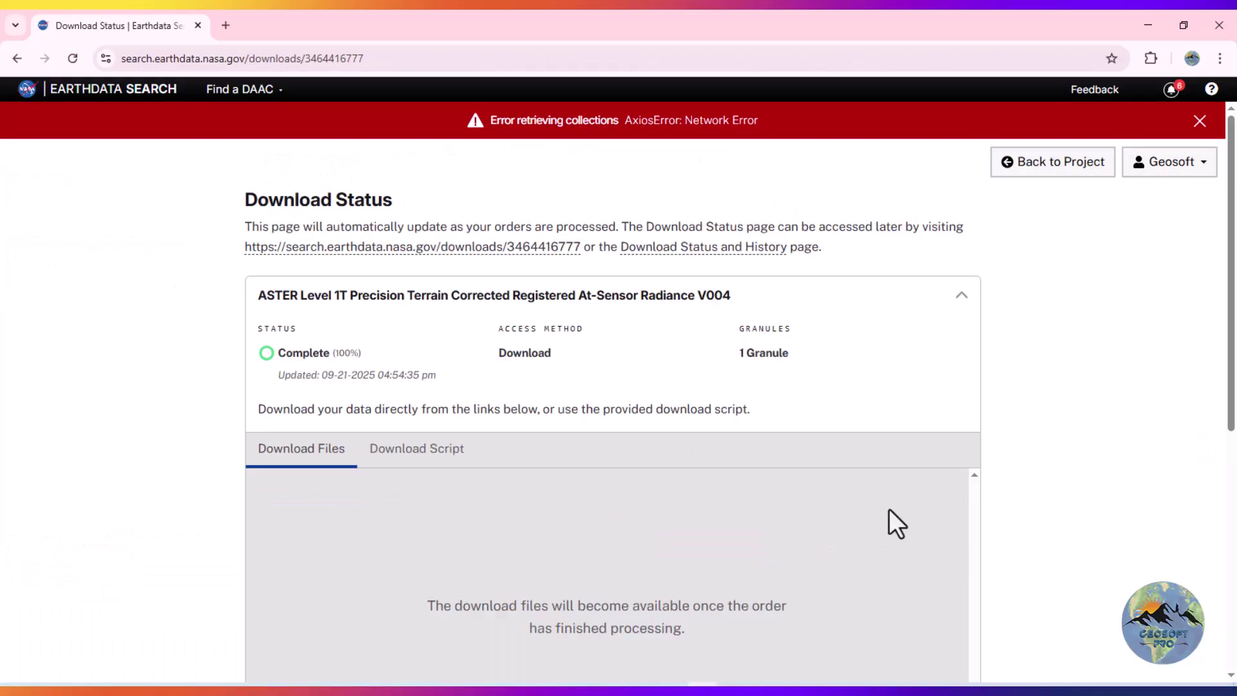
drag(1234, 400, 1234, 525)
drag(623, 513, 953, 521)
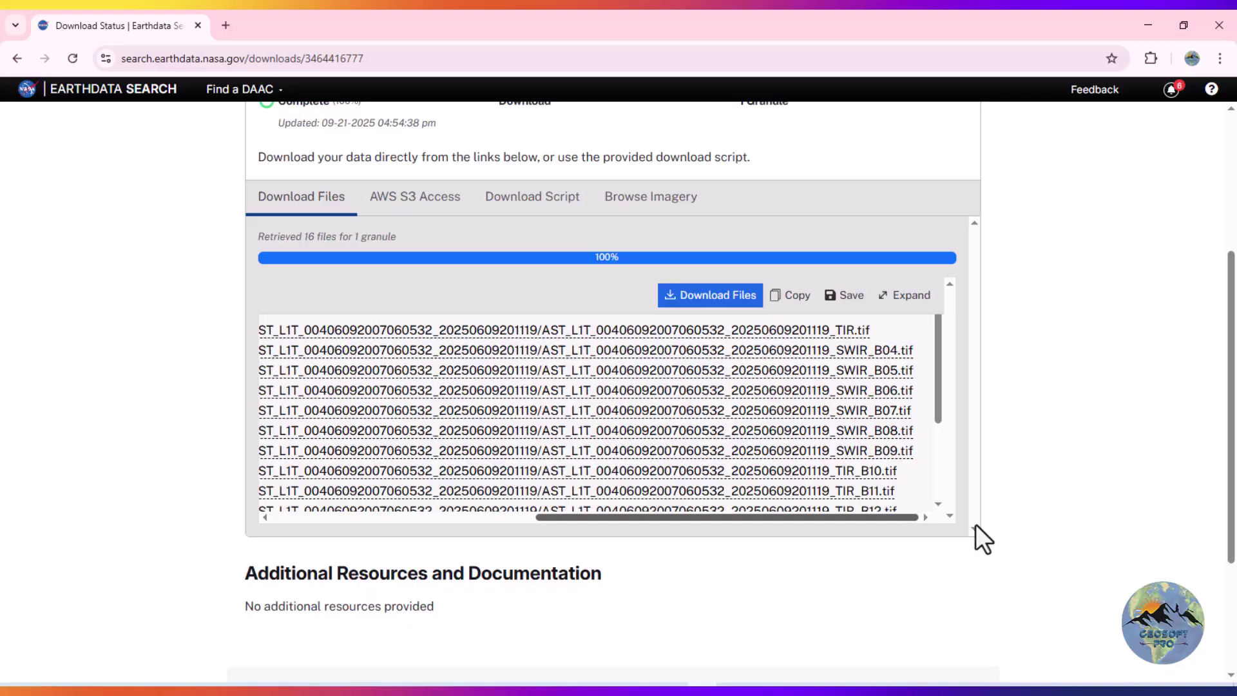
mouse_move(938, 404)
mouse_down()
mouse_move(952, 501)
mouse_move(942, 397)
mouse_up()
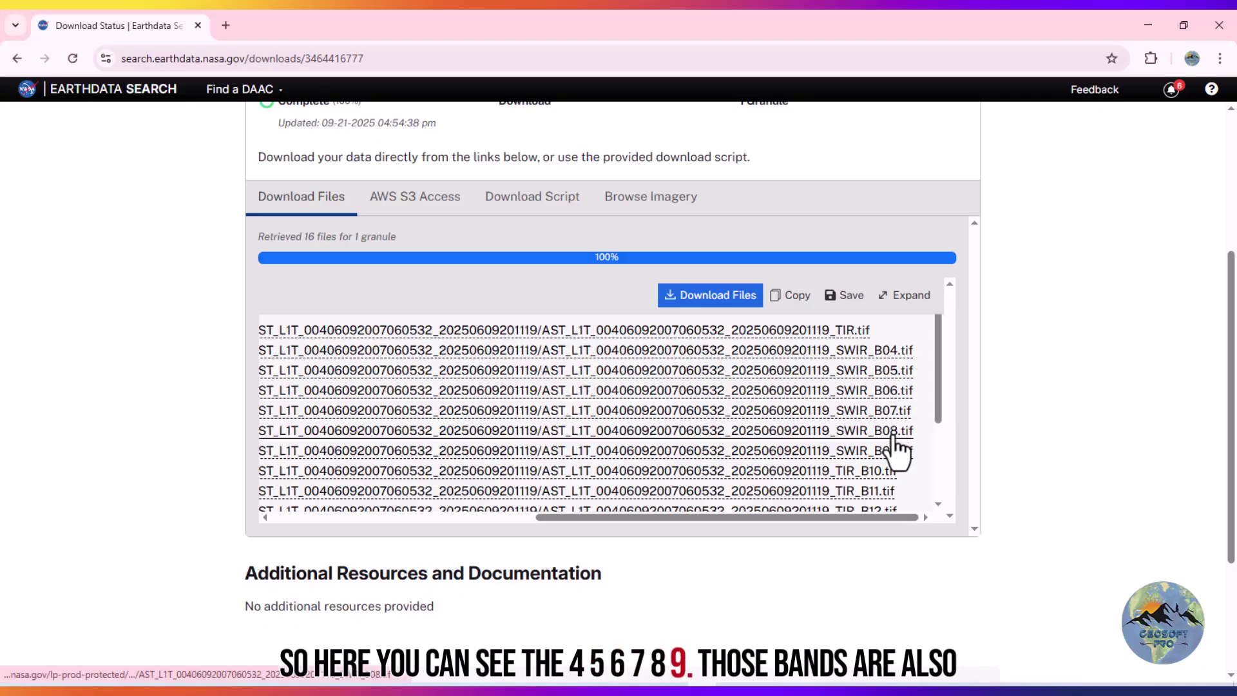
drag(938, 397, 943, 485)
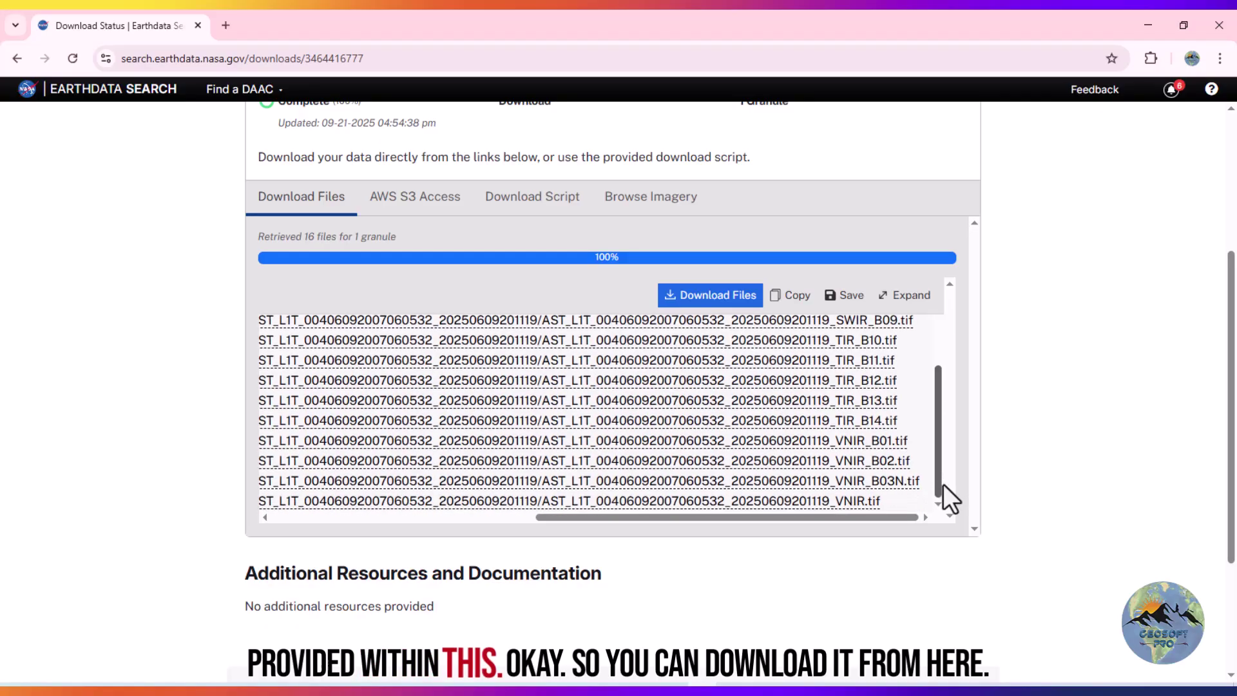
Try to download all the granule's files with the Earthdata Download application, and close the application and its launch dialog
click(743, 302)
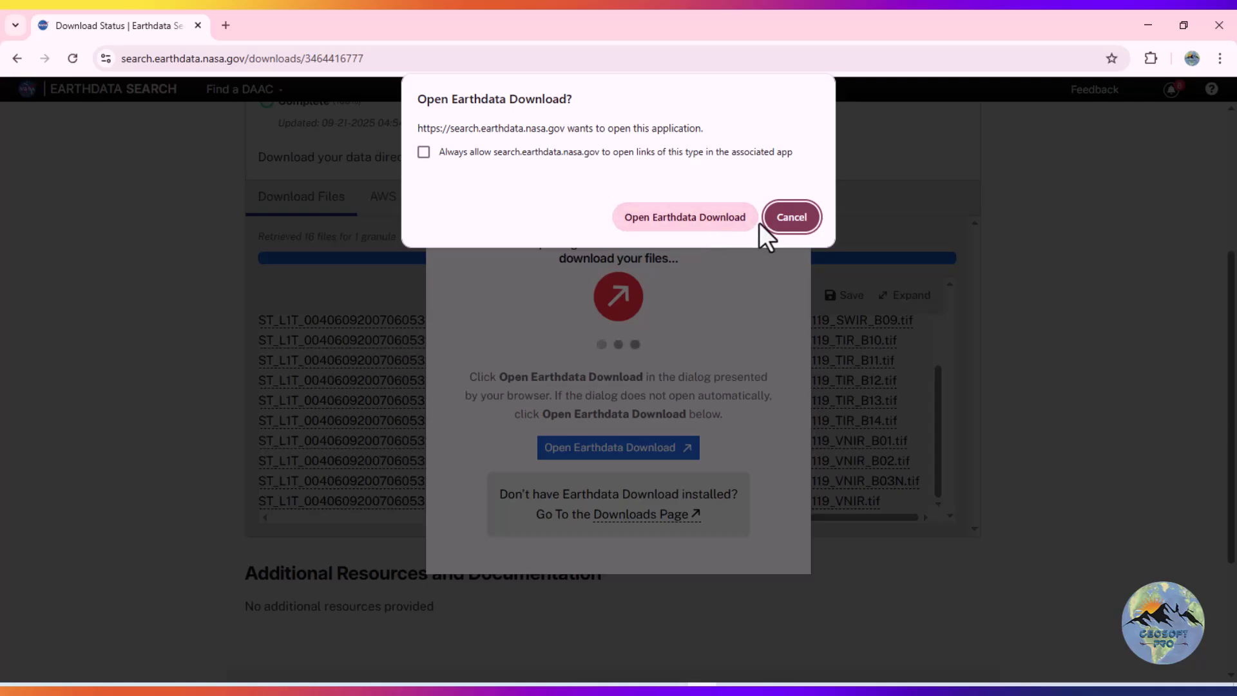
click(689, 222)
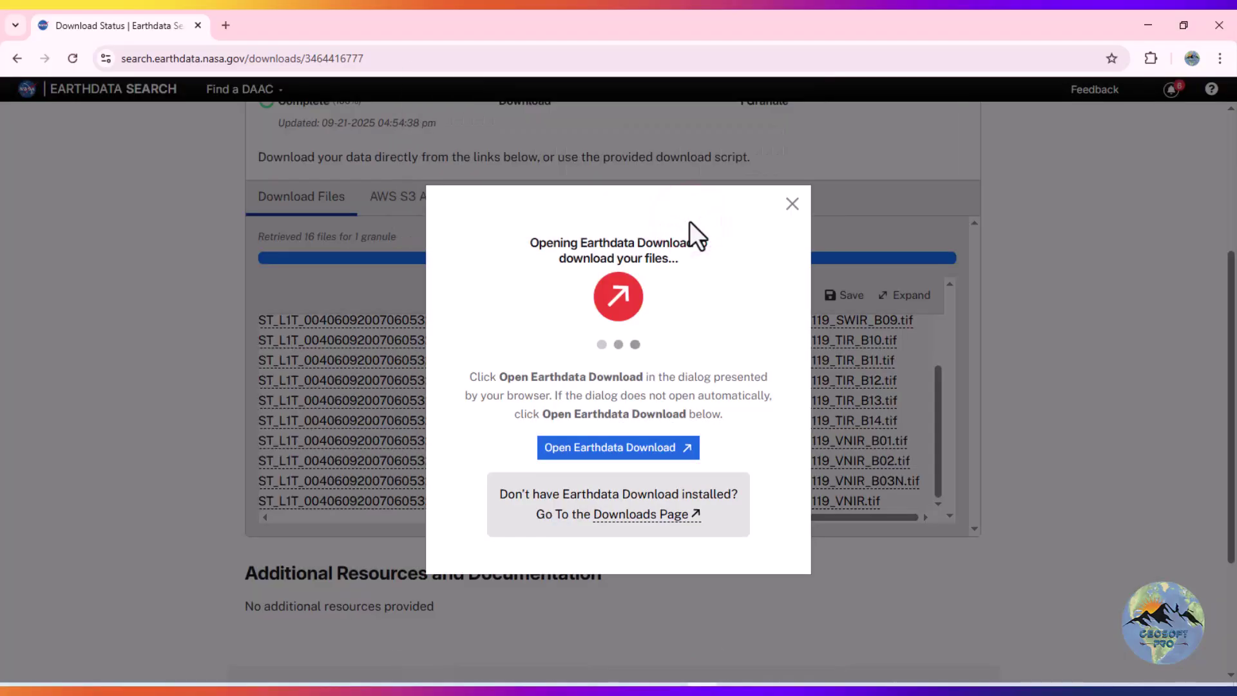
click(792, 205)
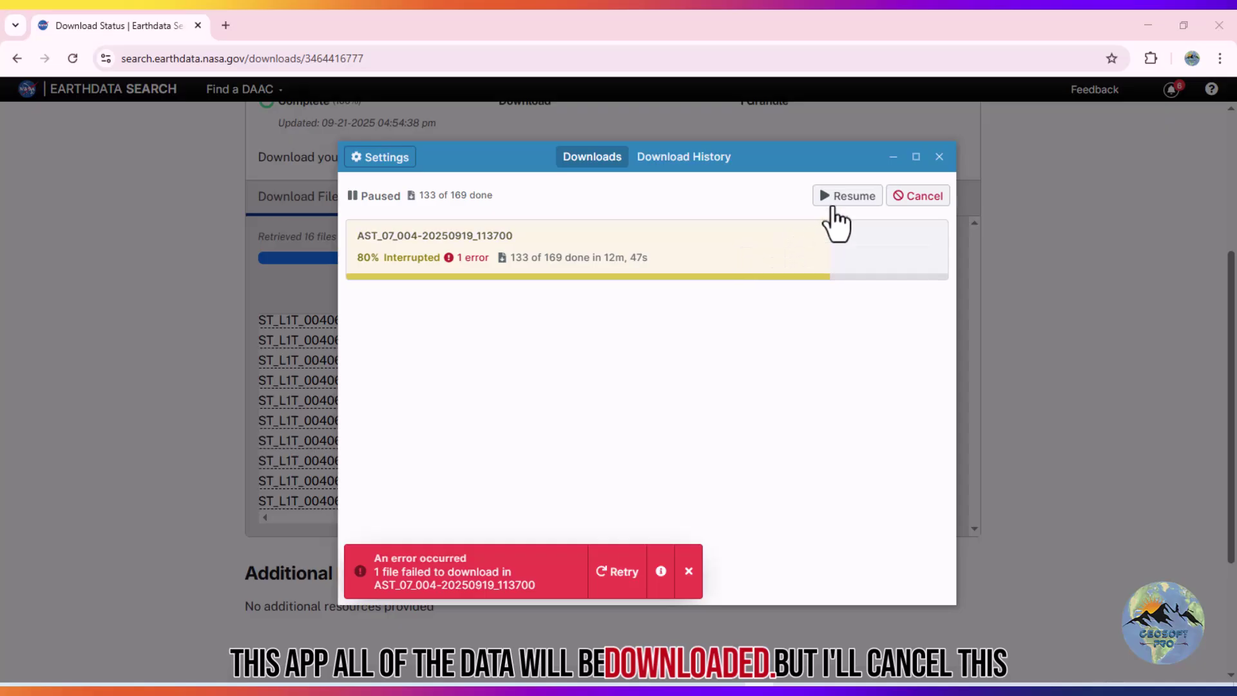
click(939, 158)
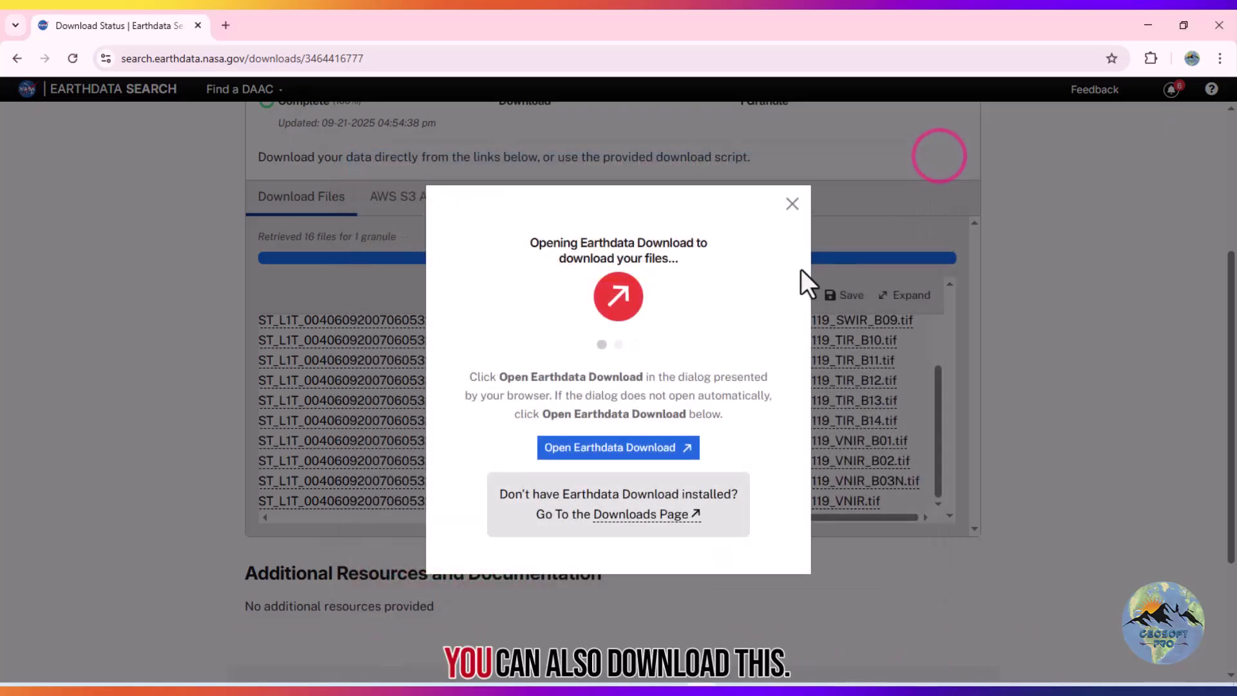
click(794, 203)
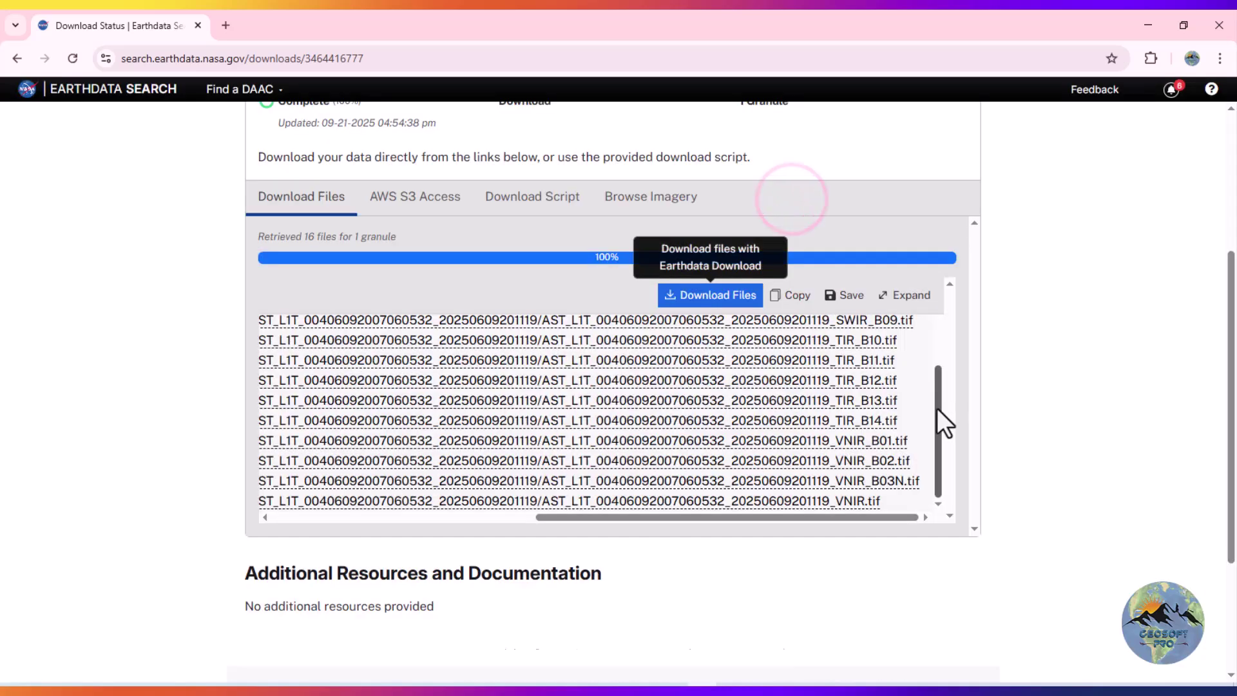
Download only the granule's SWIR_B04.tif file from the list and check it in the browser's recent downloads
drag(937, 407, 941, 326)
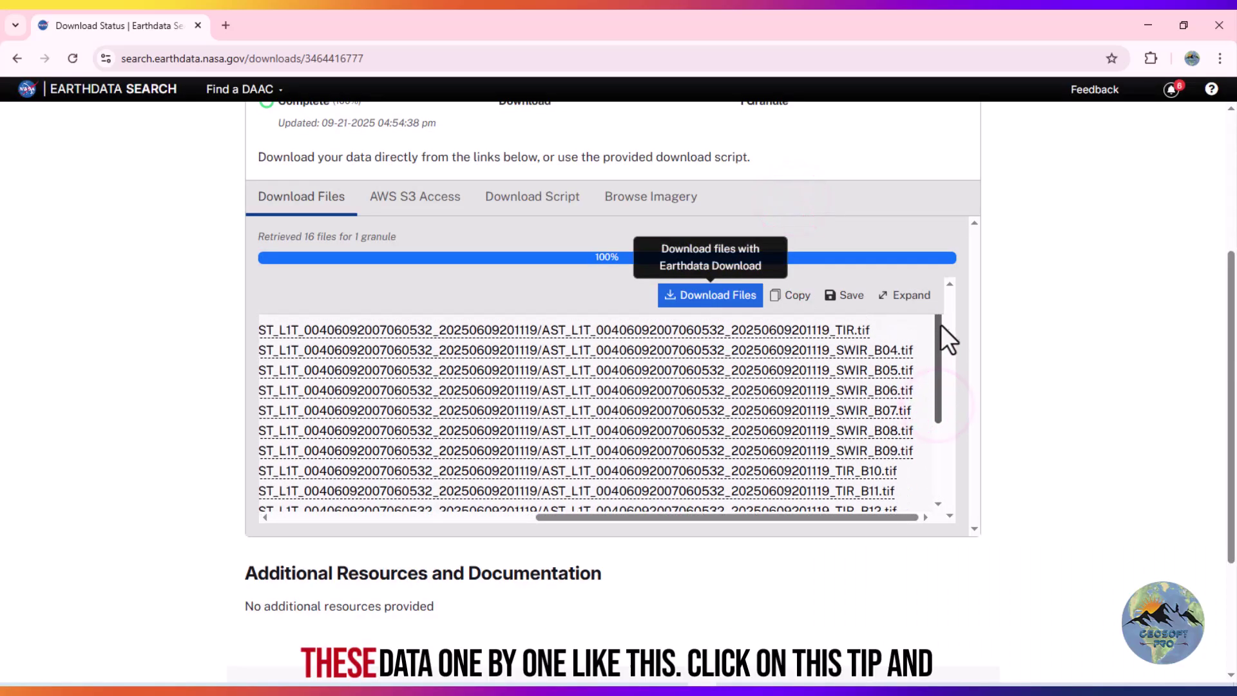
click(894, 351)
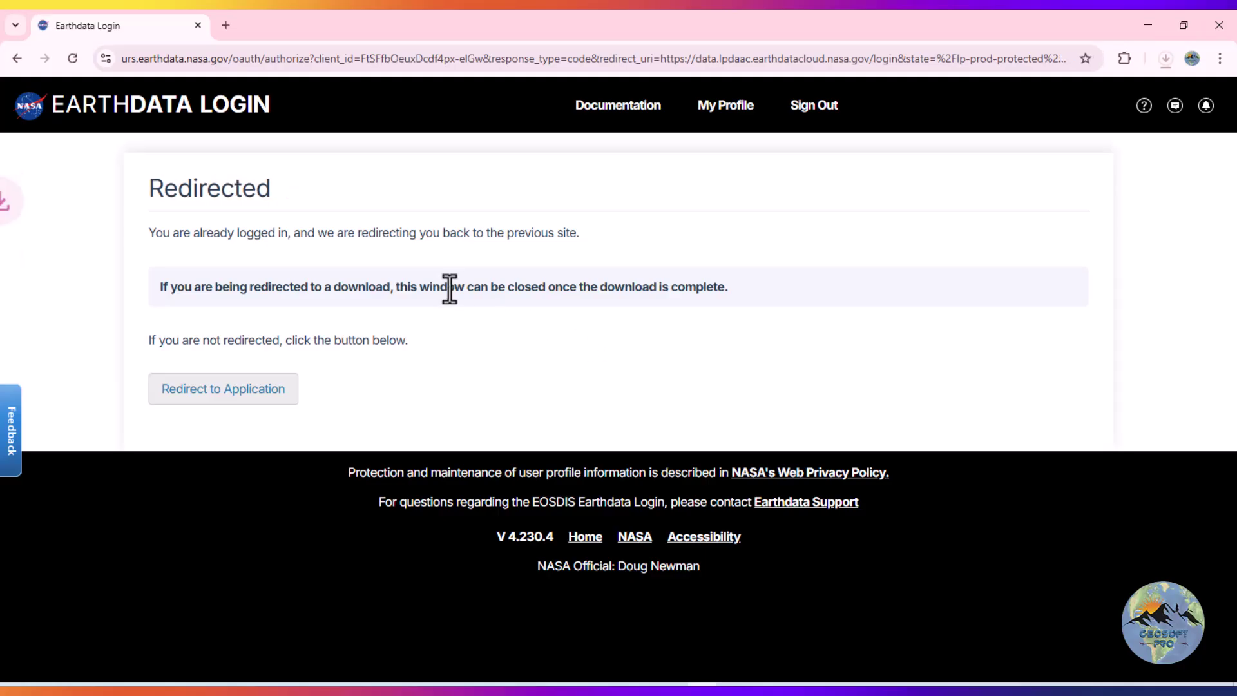
click(1163, 59)
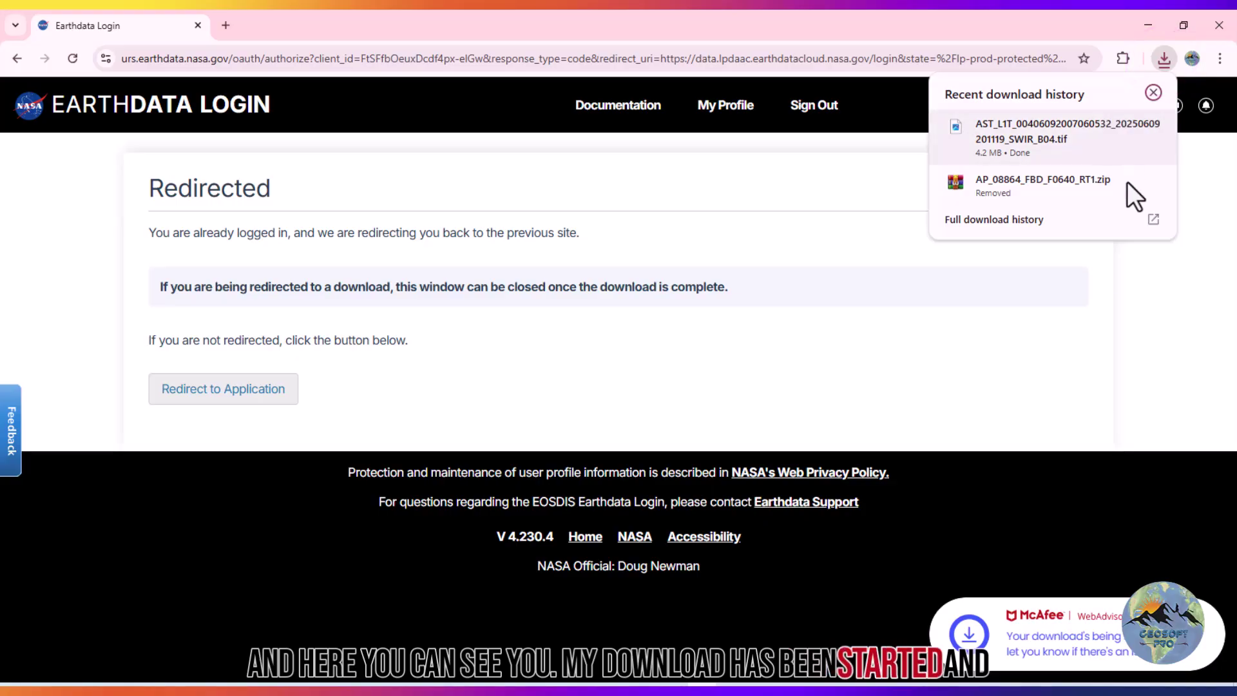
Return to the granule's download file list and download SWIR_B05.tif through a new browser tab
click(1131, 308)
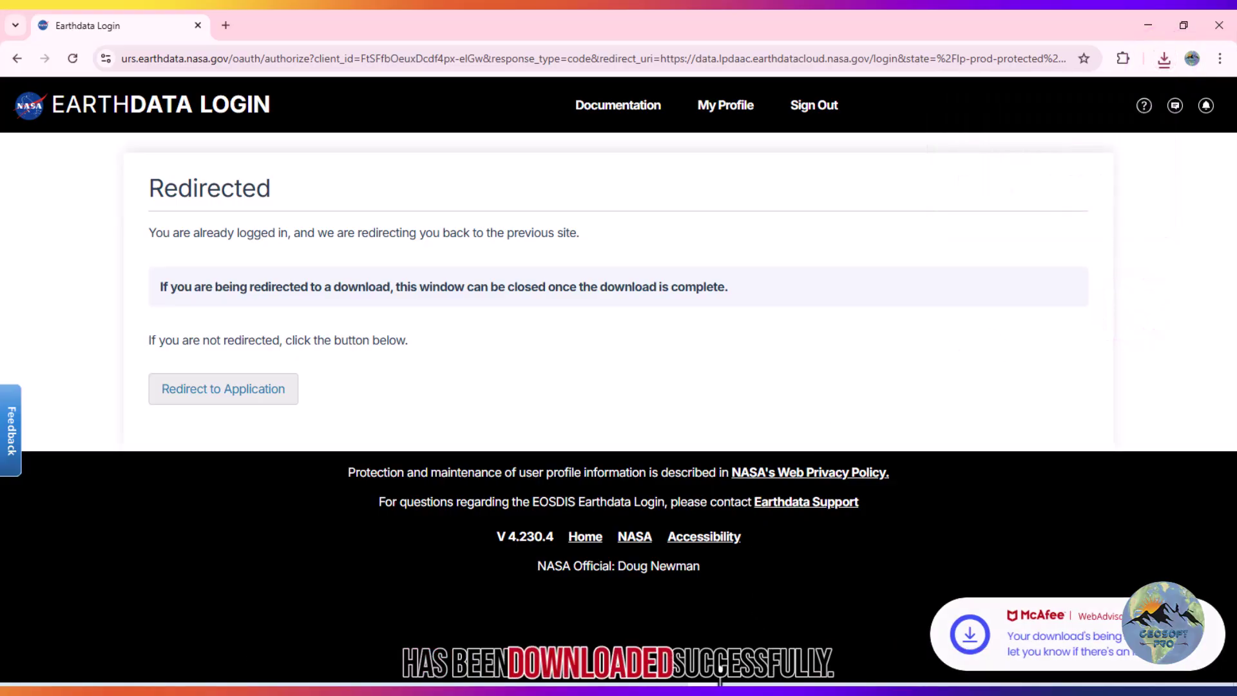
click(16, 58)
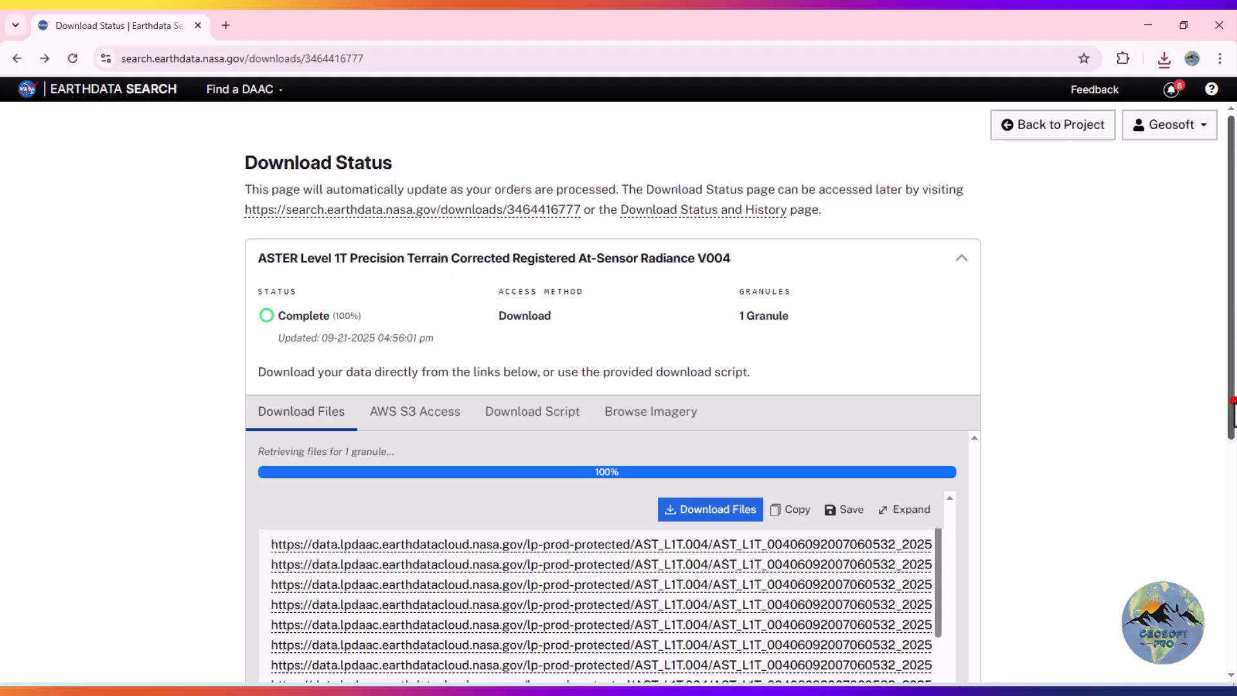
scroll(1232, 406, down, 2)
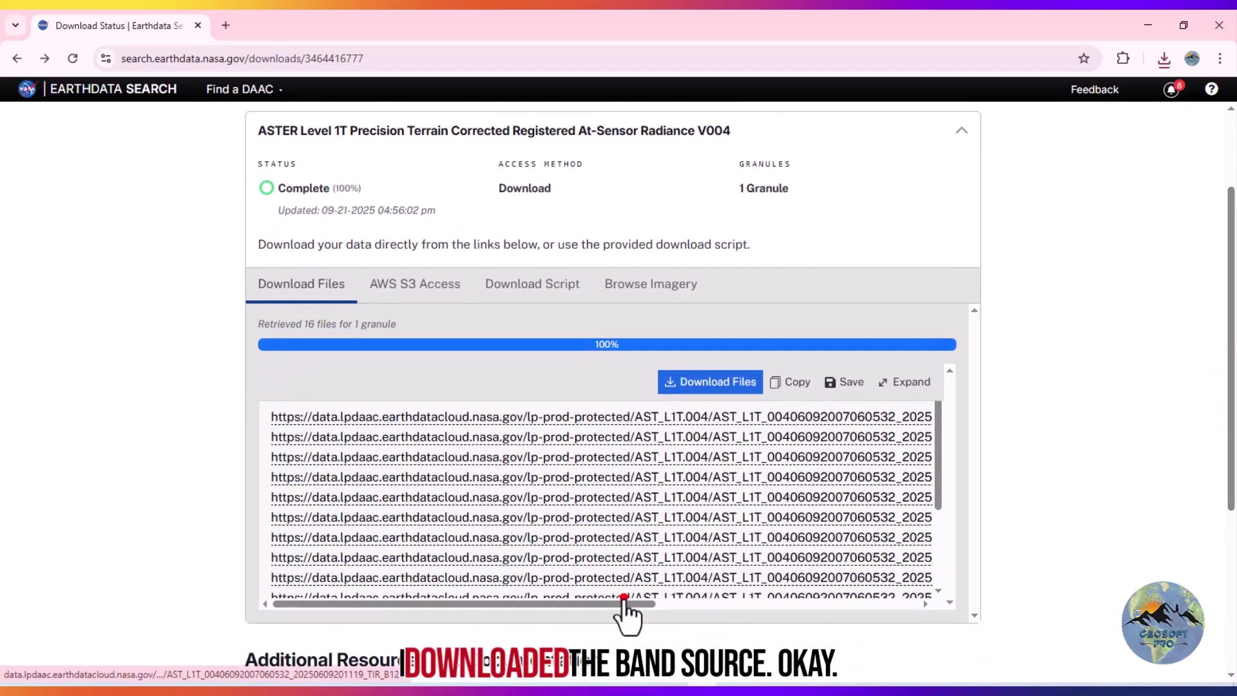
scroll(644, 580, down, 1)
drag(565, 604, 847, 612)
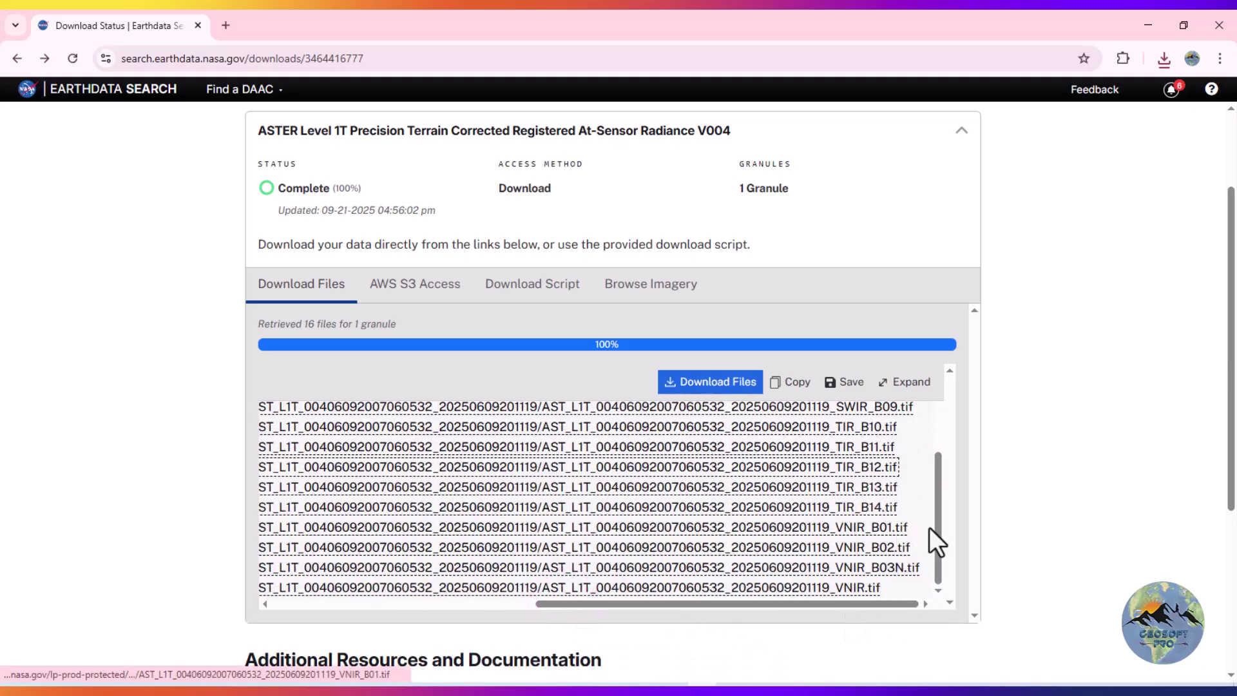
drag(937, 527, 939, 451)
right_click(880, 474)
click(899, 471)
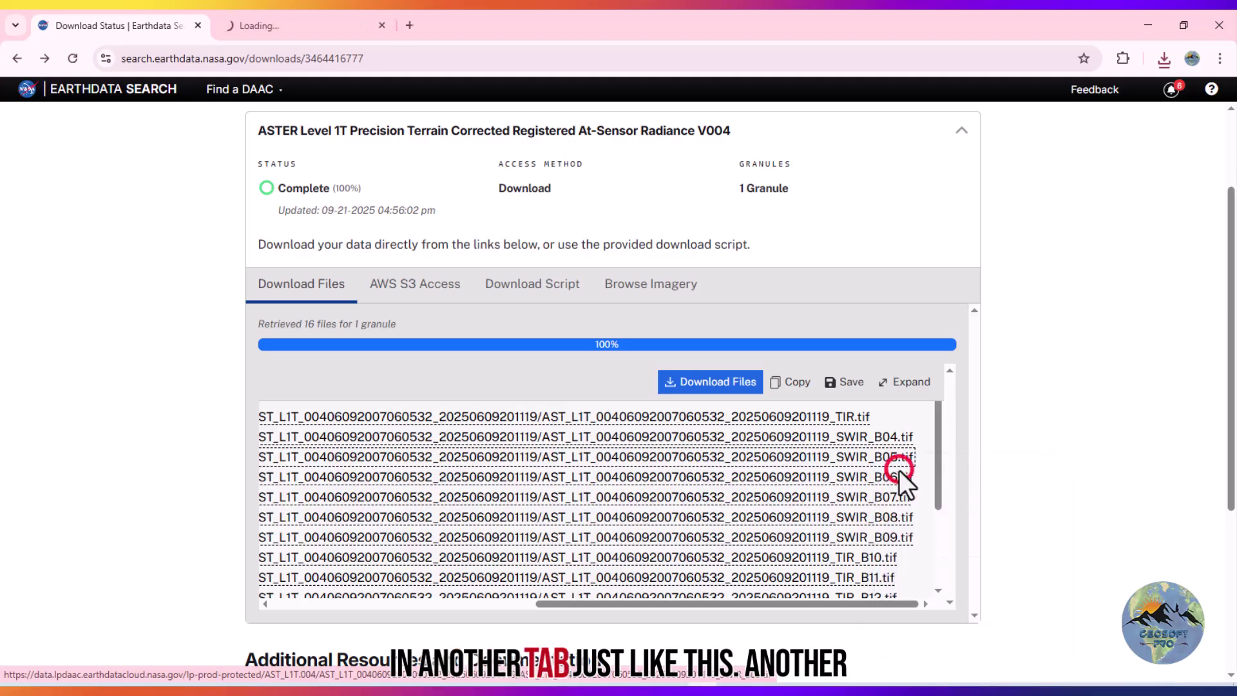
Download the remaining shortwave infrared band files SWIR_B06.tif, SWIR_B07.tif, SWIR_B08.tif and SWIR_B09.tif, each through a new tab
right_click(895, 490)
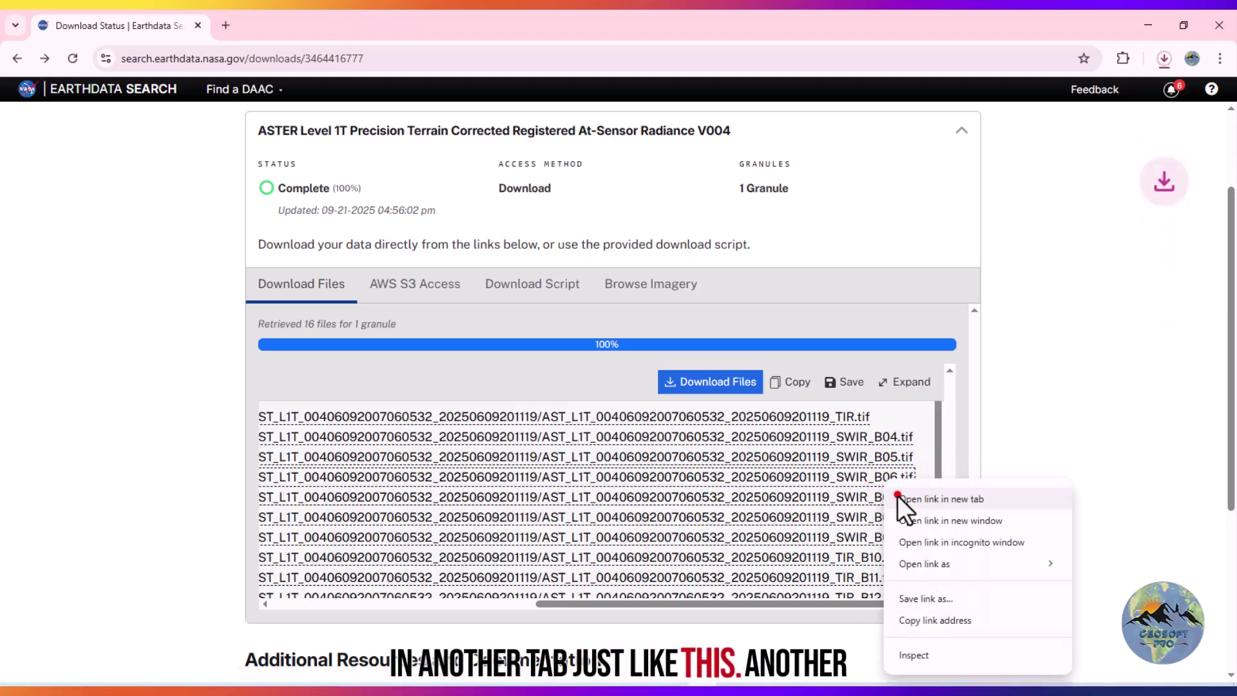
click(898, 497)
right_click(878, 503)
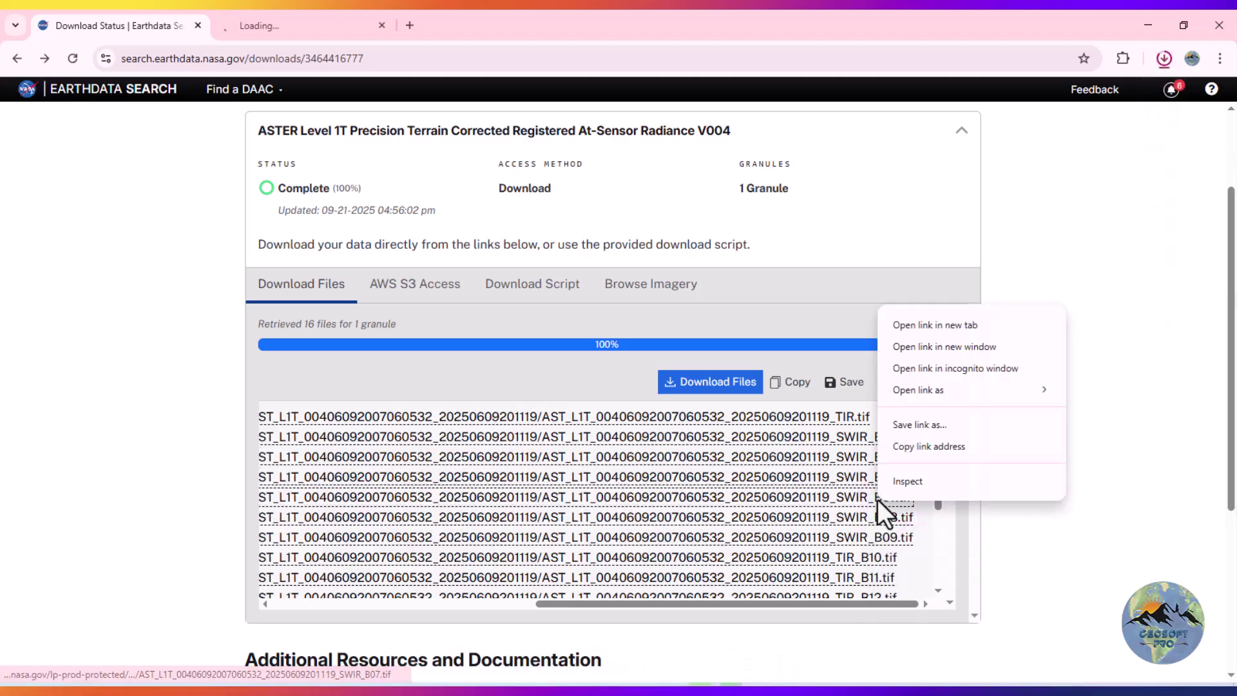
click(938, 320)
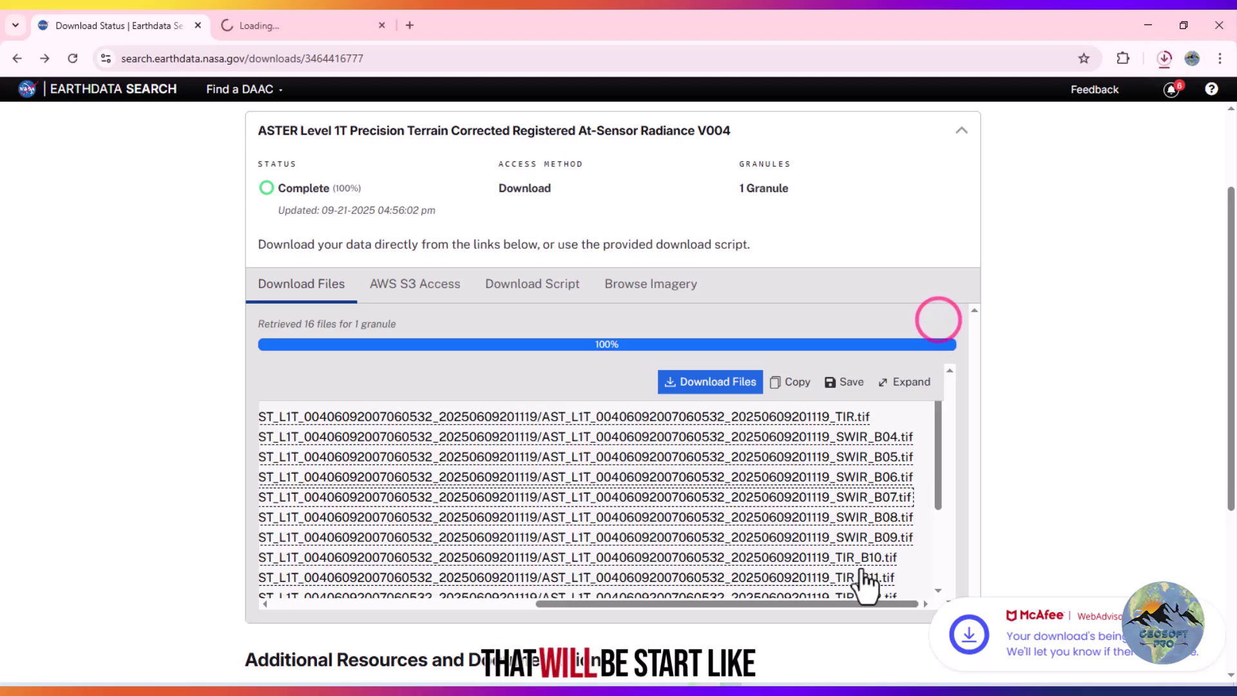
right_click(889, 517)
click(939, 338)
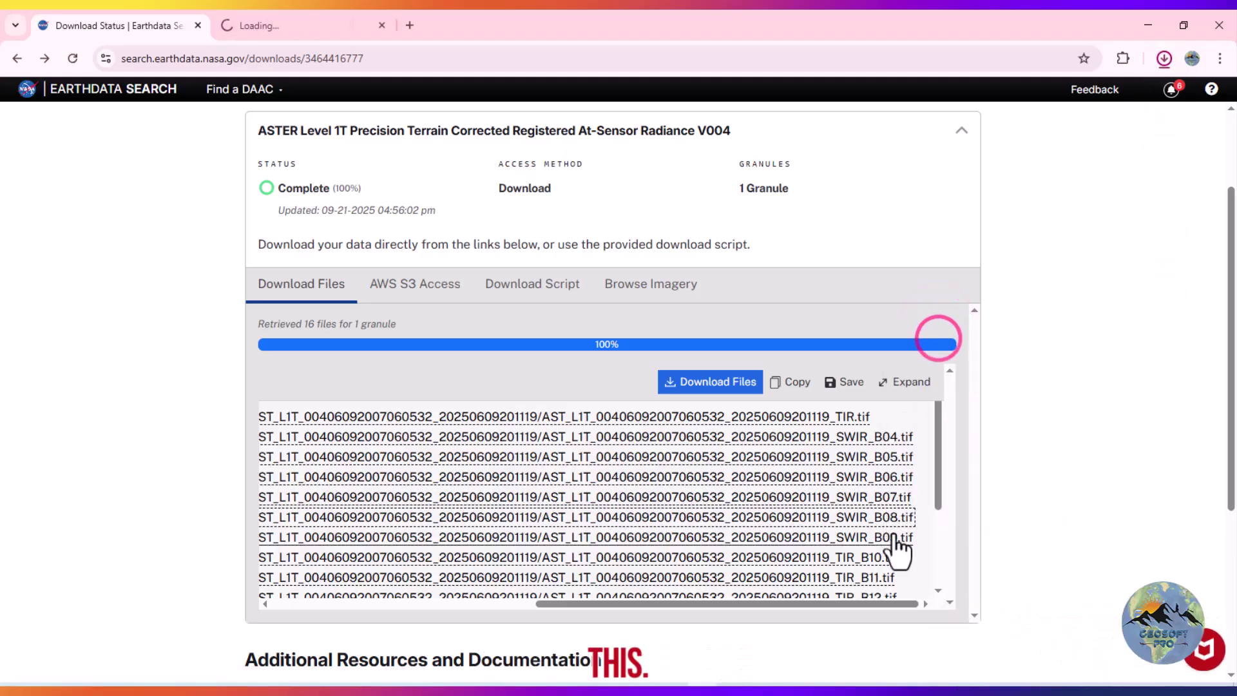
right_click(896, 535)
click(925, 357)
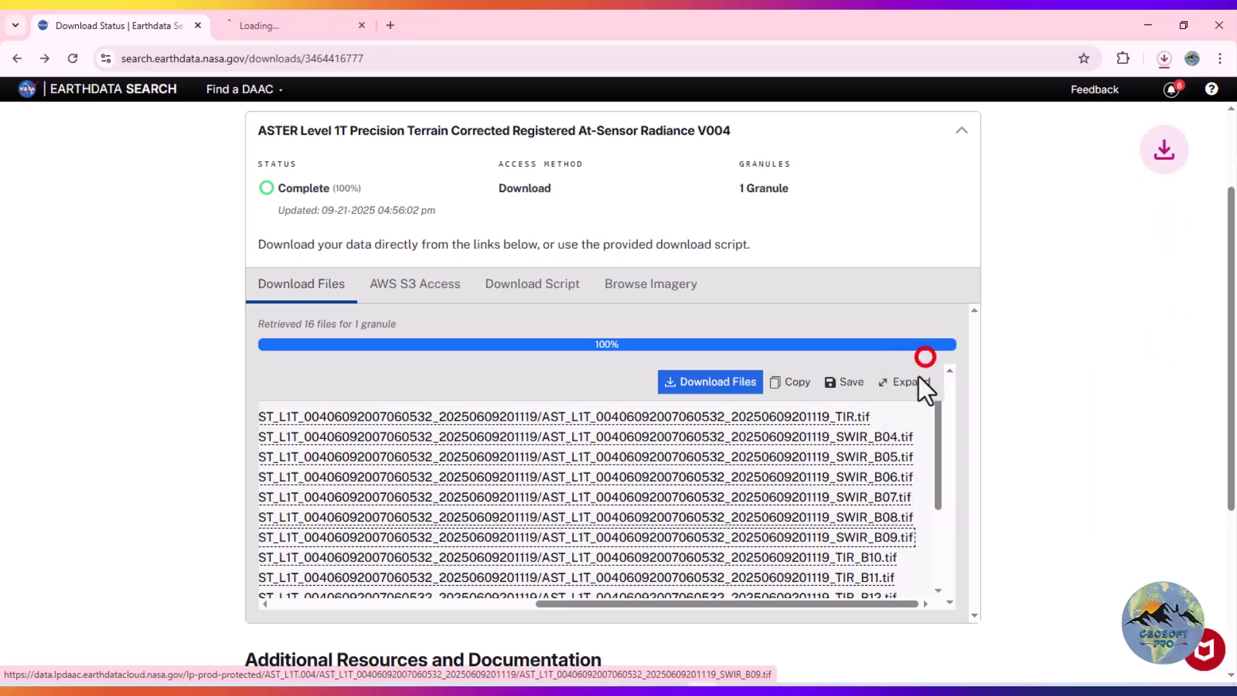
Download the five thermal band files TIR_B10.tif through TIR_B14.tif from the list, each through a new tab
right_click(871, 561)
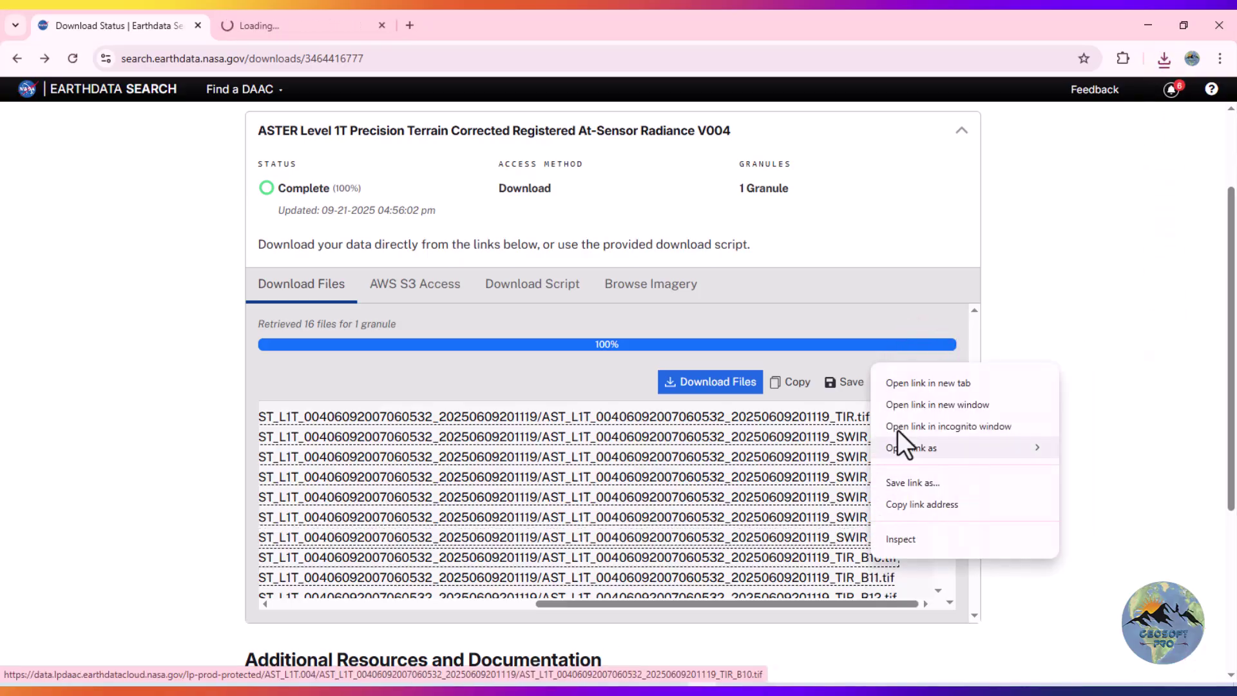
click(916, 377)
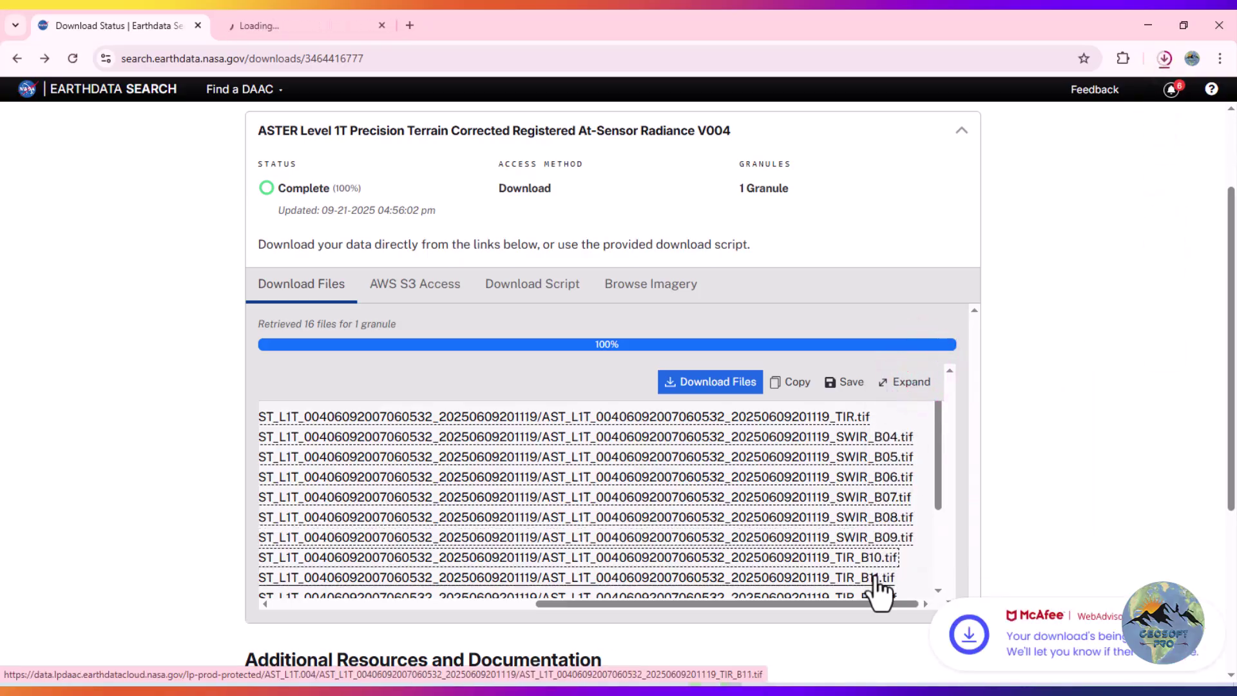
right_click(880, 576)
click(902, 401)
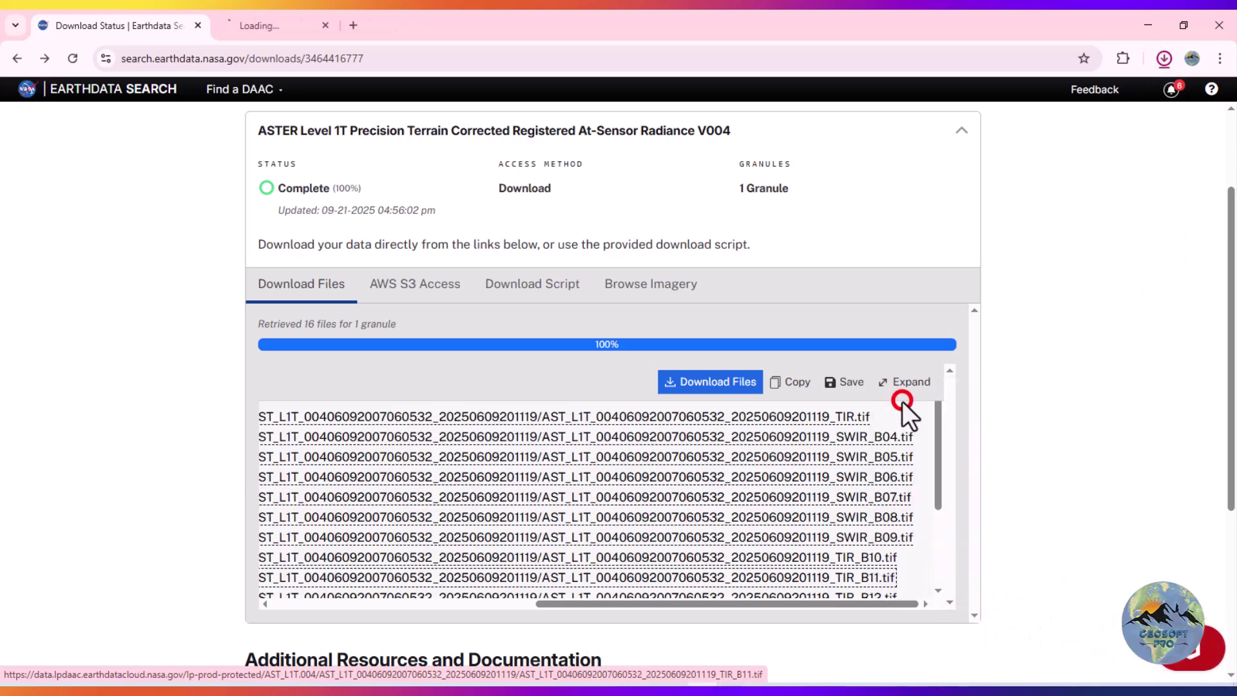
drag(940, 454, 942, 523)
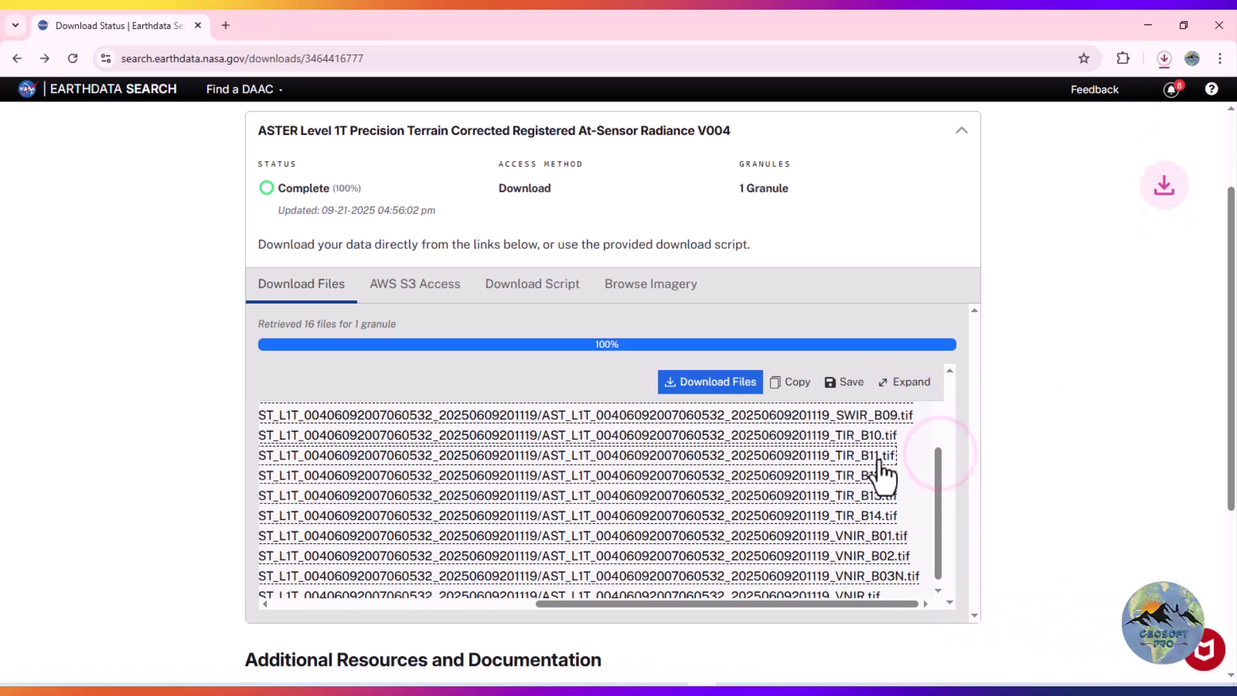
right_click(879, 480)
click(895, 496)
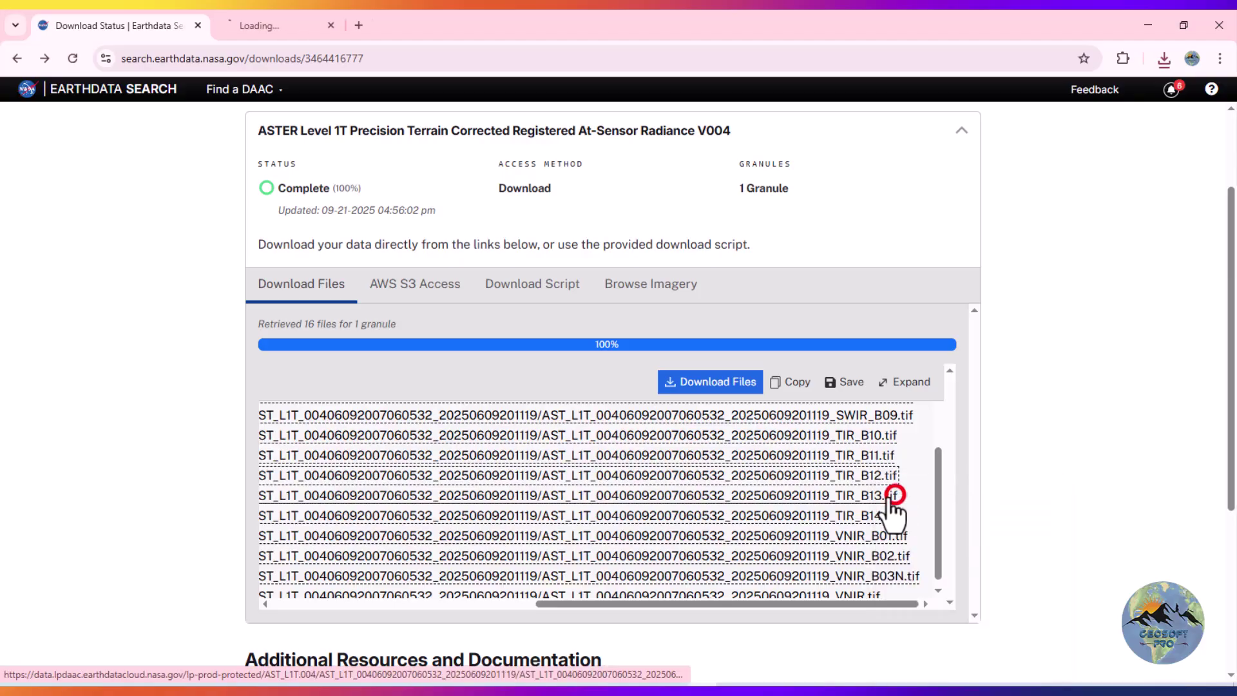
right_click(881, 494)
click(925, 322)
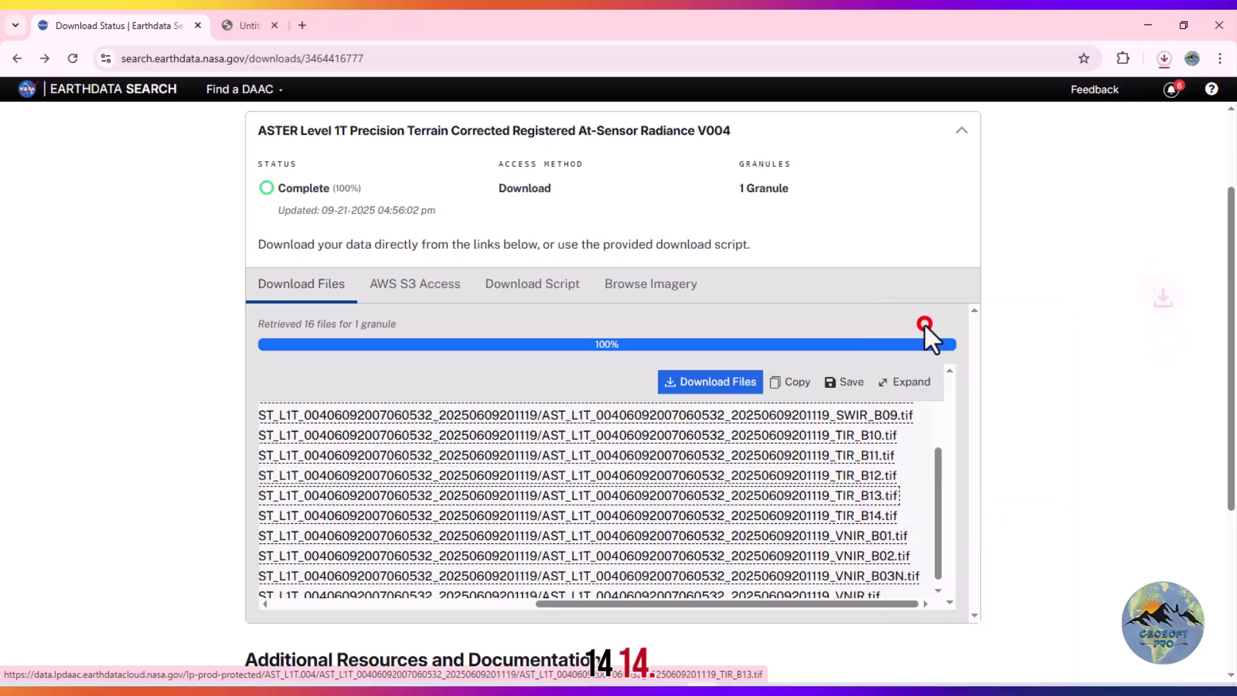
right_click(882, 523)
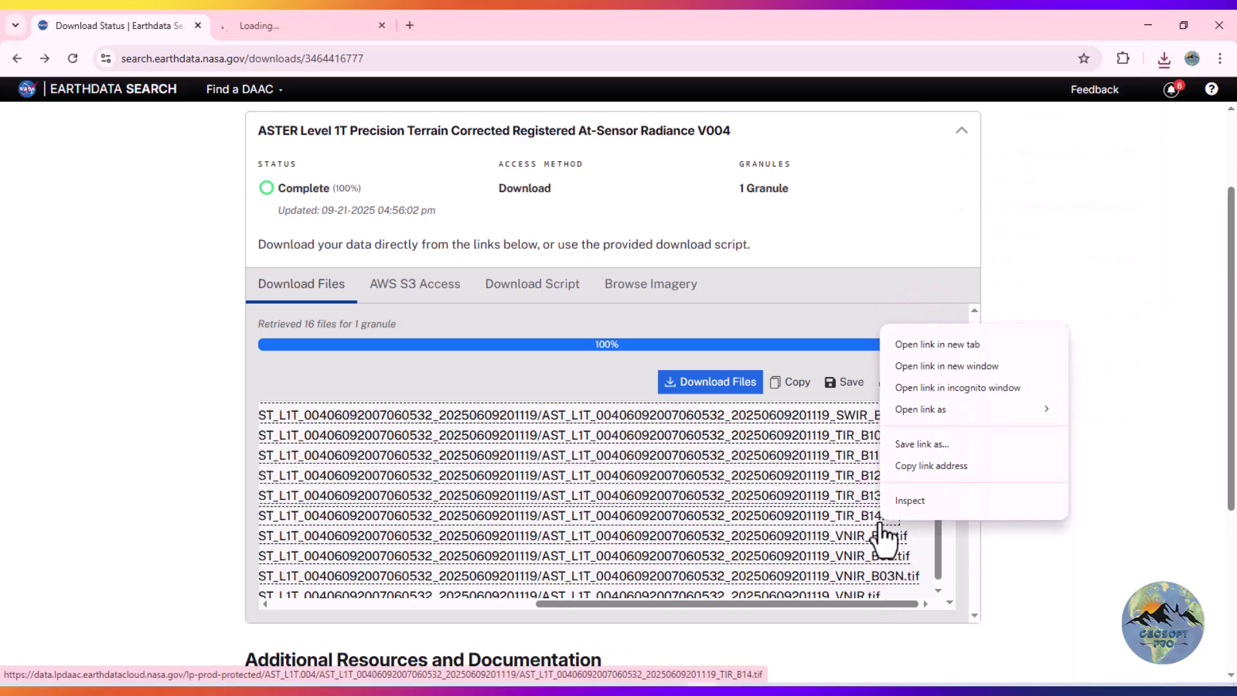
click(918, 349)
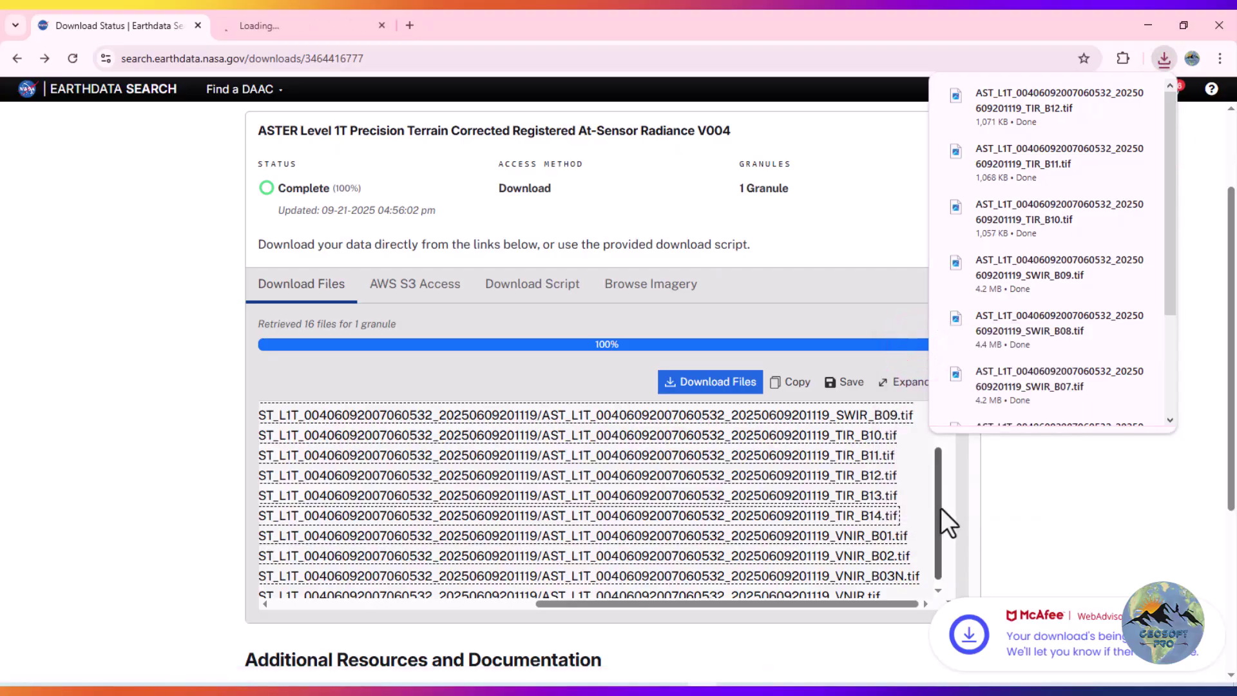
Download the visible and near-infrared band files VNIR_B01.tif, VNIR_B02.tif and VNIR_B03N.tif, each through a new tab
drag(939, 507, 936, 551)
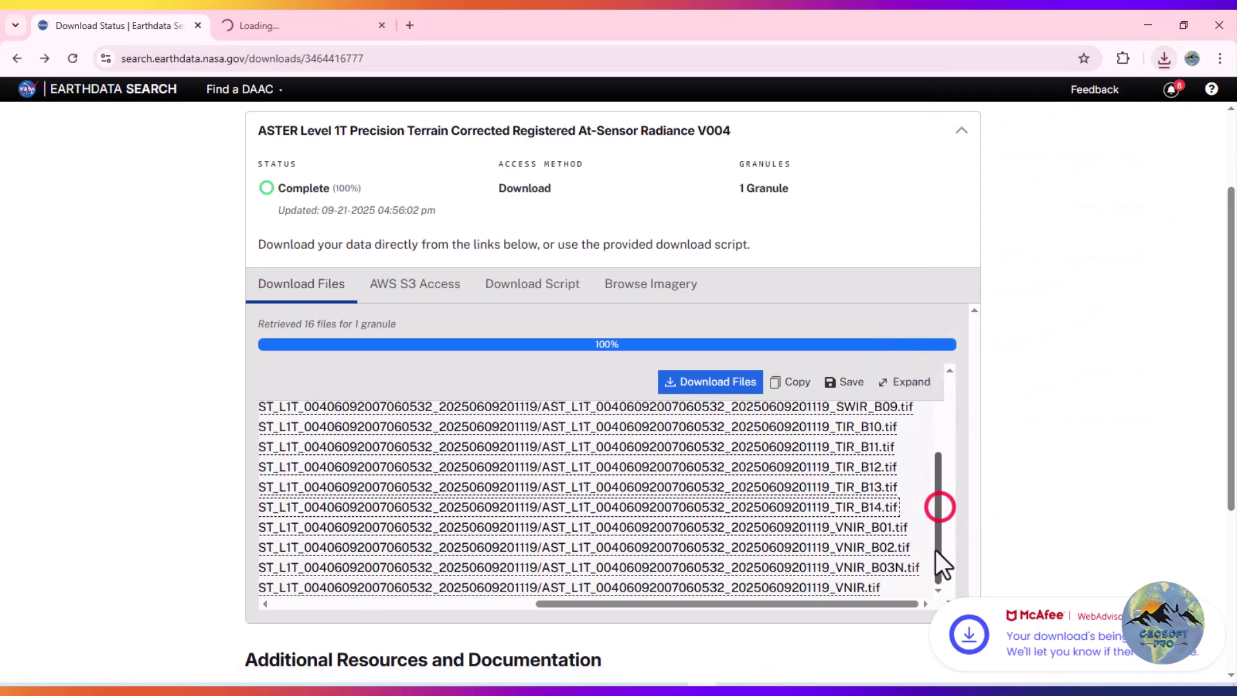
right_click(890, 540)
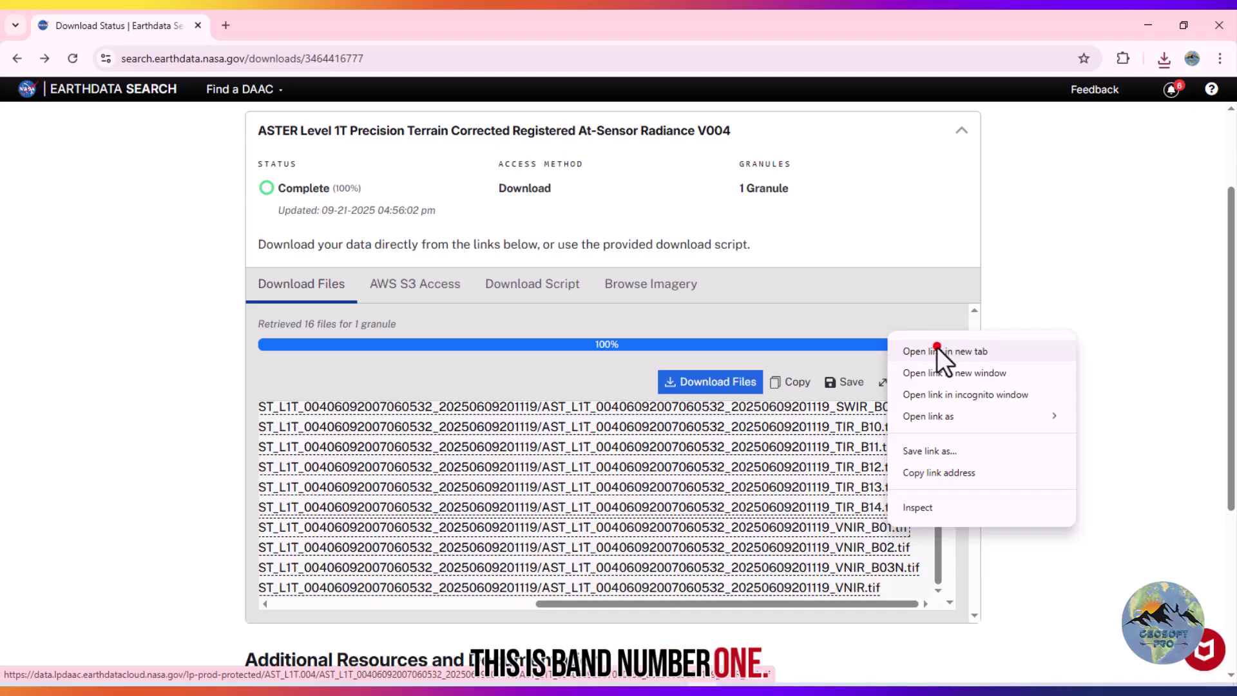
click(937, 348)
right_click(887, 554)
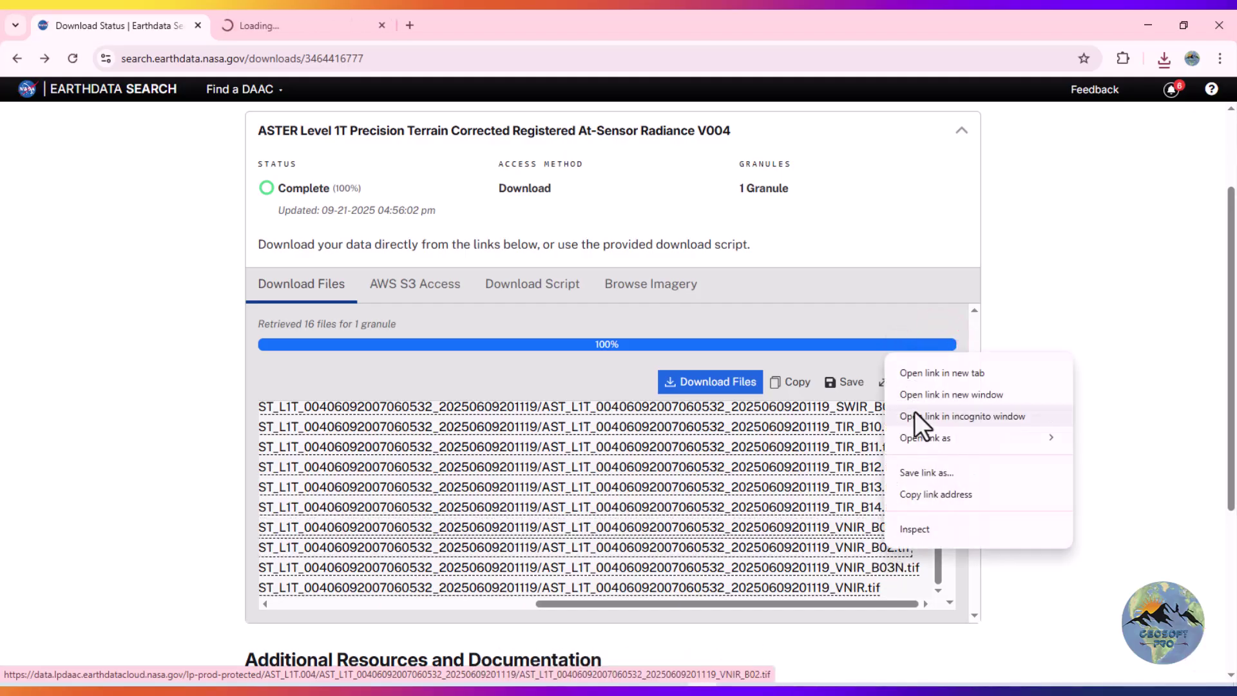
click(929, 373)
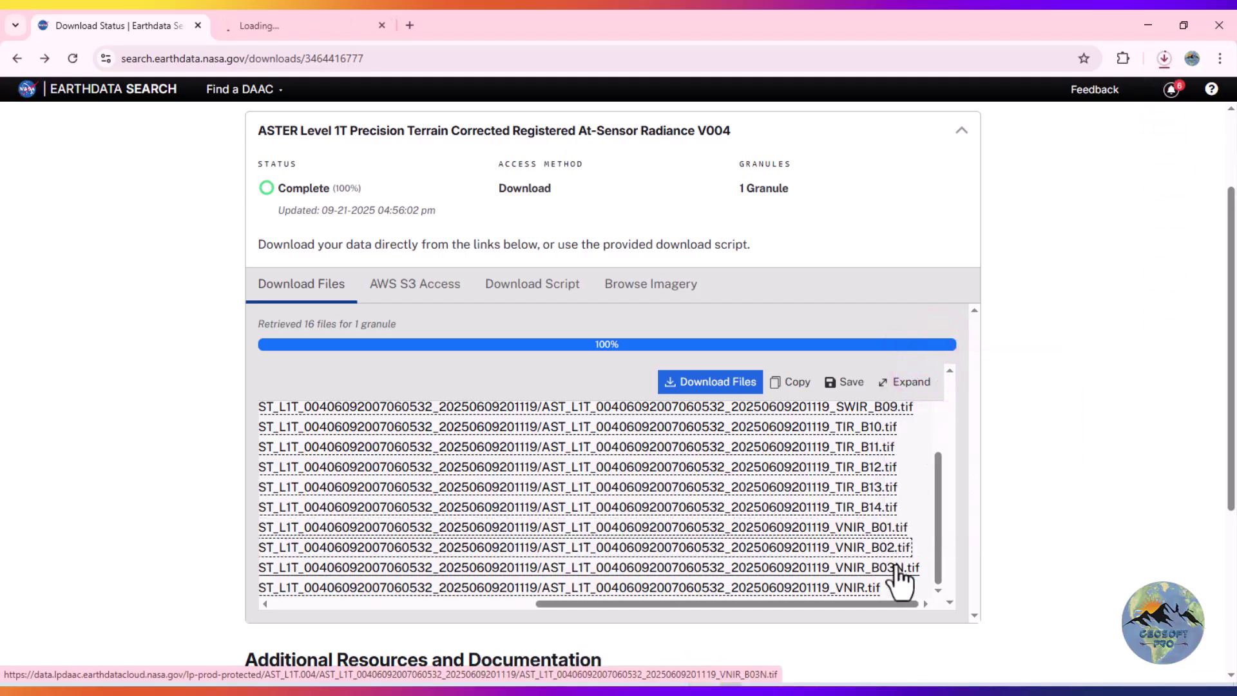
right_click(896, 570)
click(933, 385)
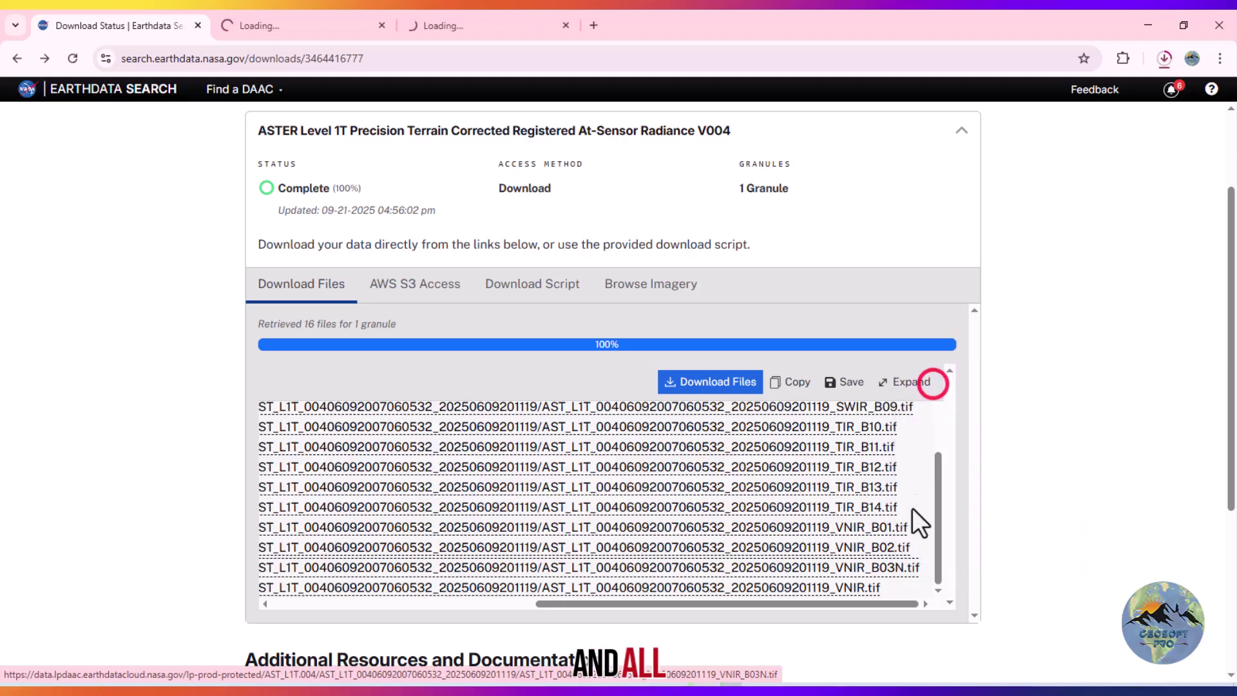
Download the granule's supporting files VNIR.tif and TIR.tif from the list, each through a new tab
right_click(874, 589)
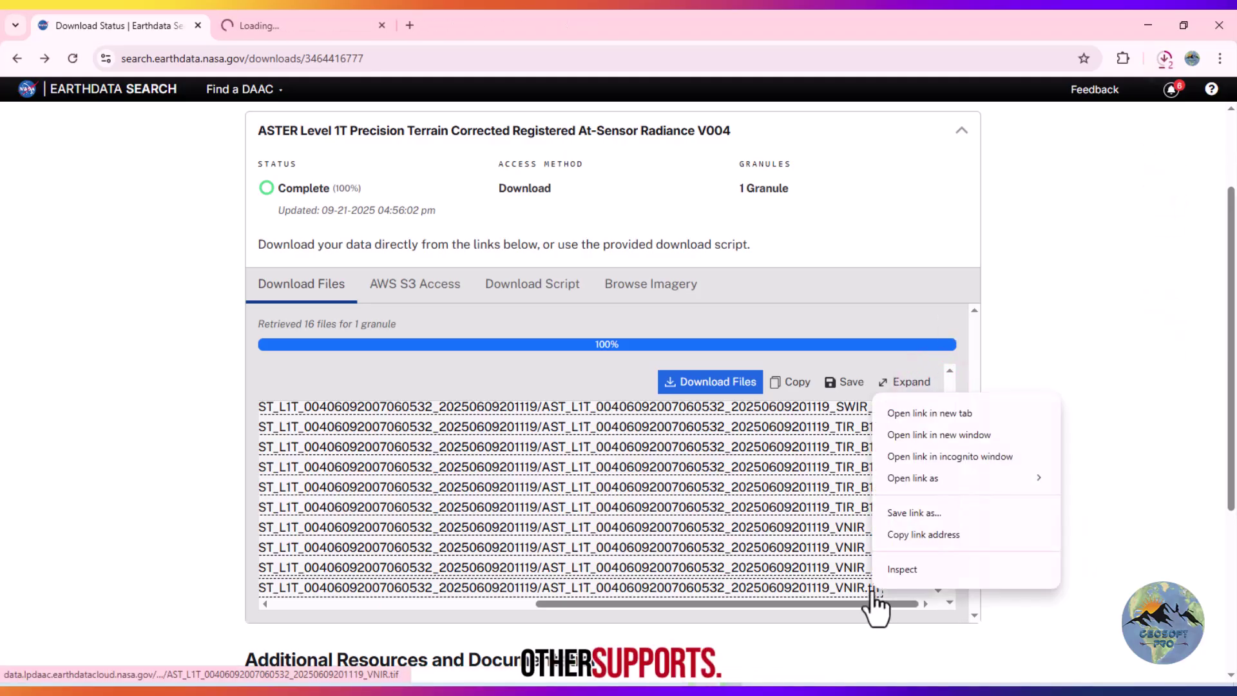
click(906, 414)
drag(934, 508, 933, 390)
right_click(859, 421)
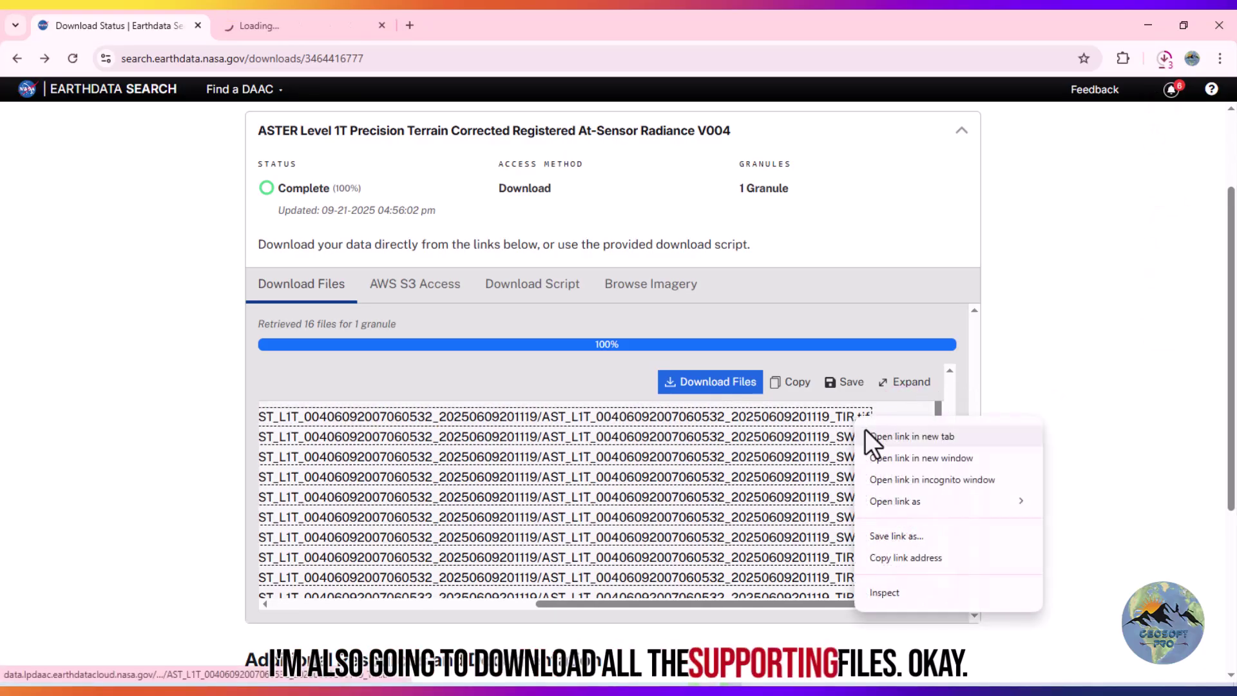
click(865, 432)
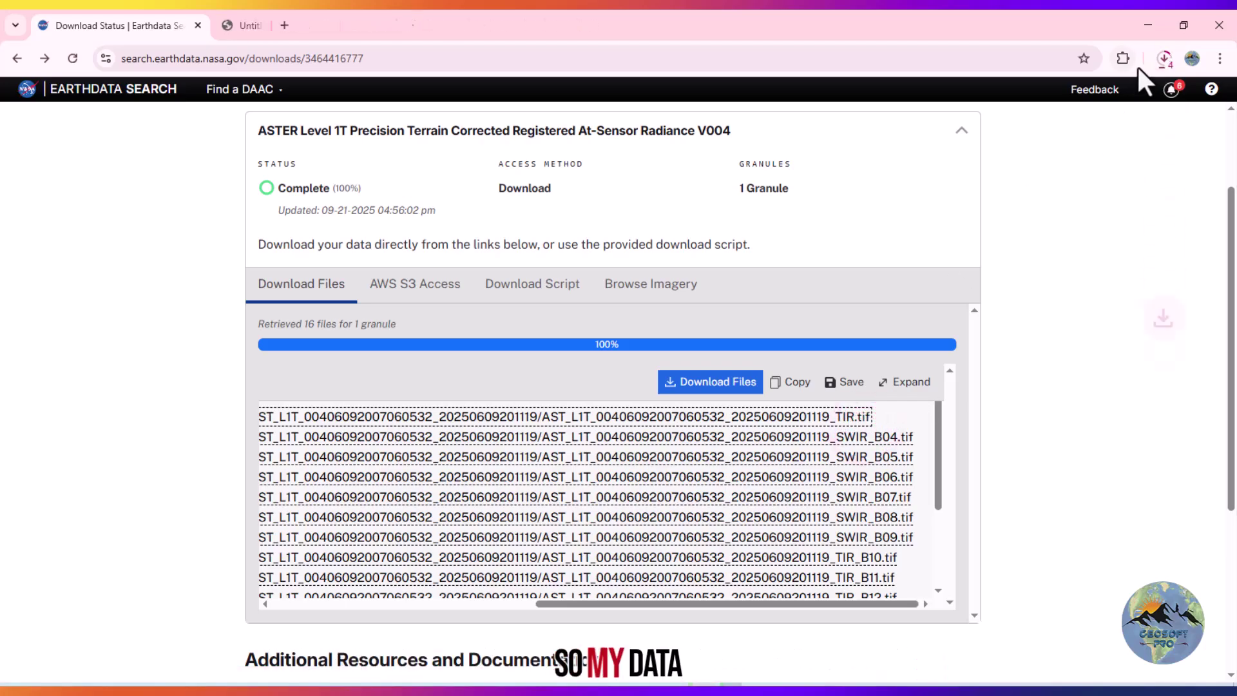
Check the recent downloads, and in File Explorer widen the Aster Data folder's name column to read the full file names
click(1164, 59)
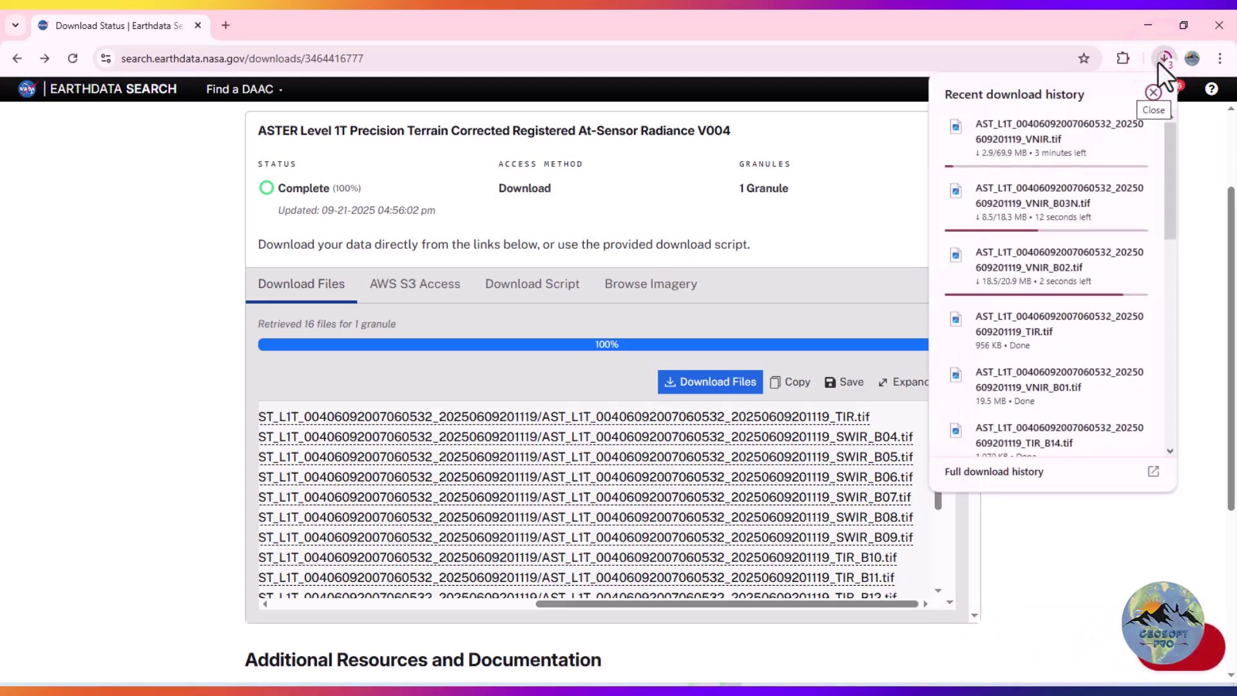
drag(1166, 183, 1169, 142)
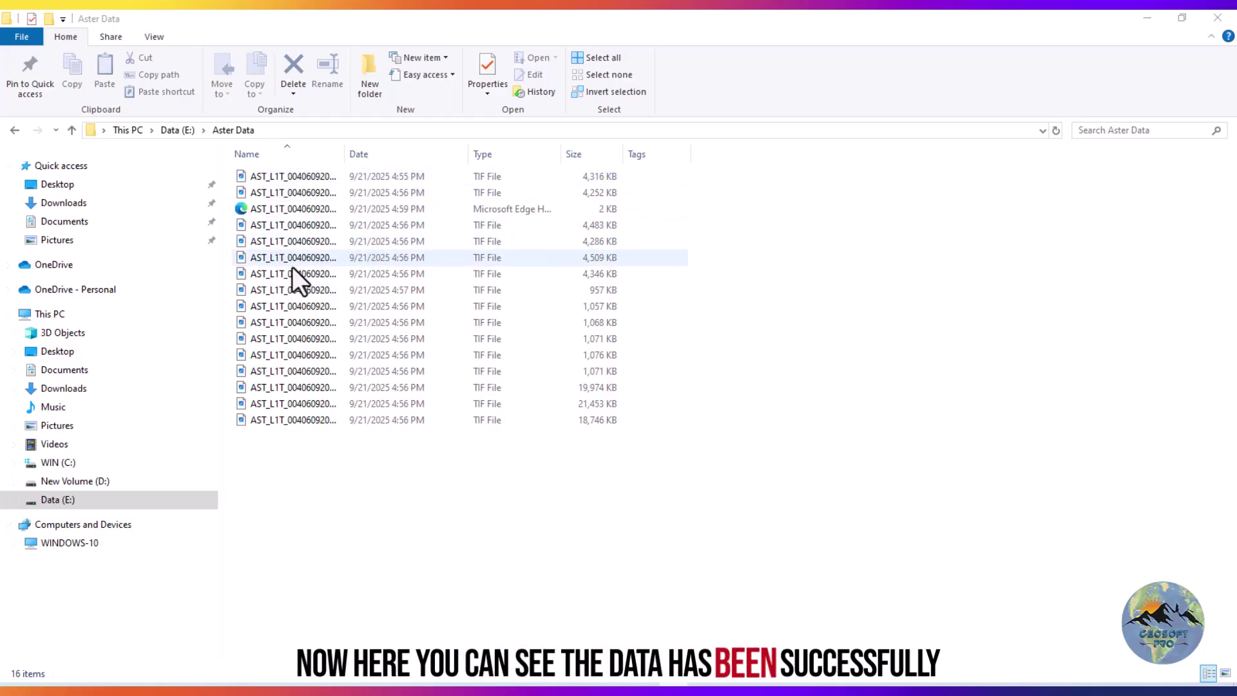
drag(346, 145, 540, 158)
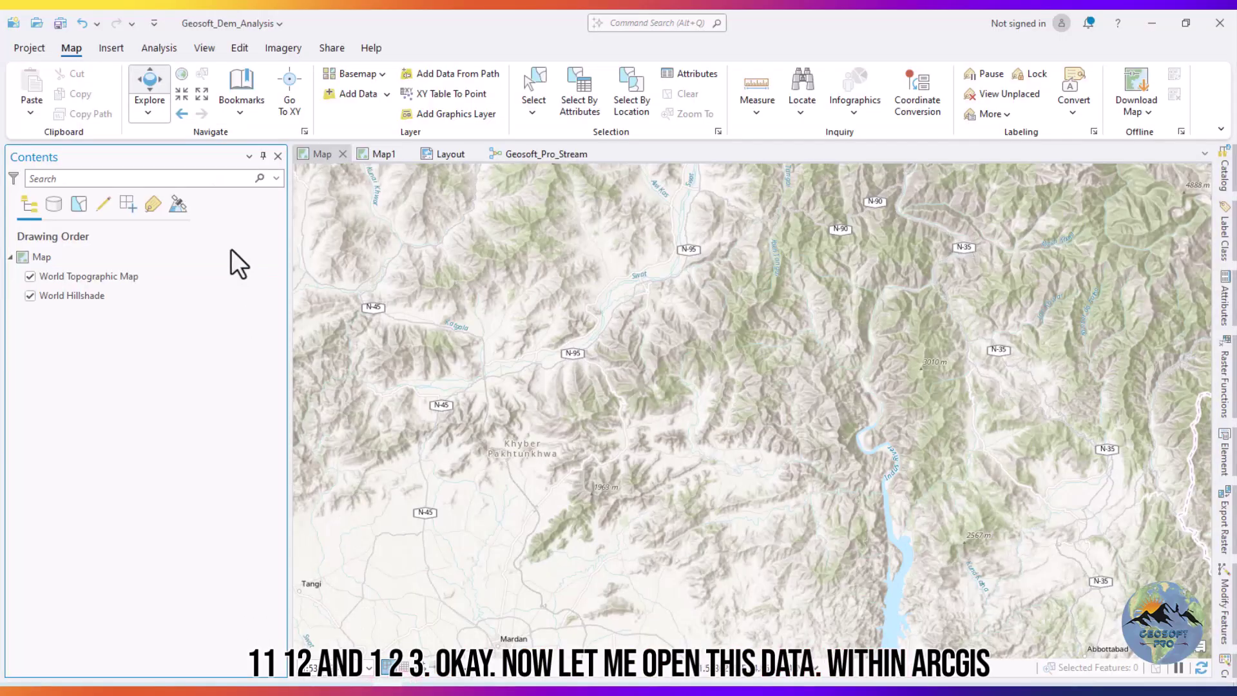
In ArcGIS Pro, start adding data to the map and browse to the Aster Data folder on the Data (E:) drive
click(346, 92)
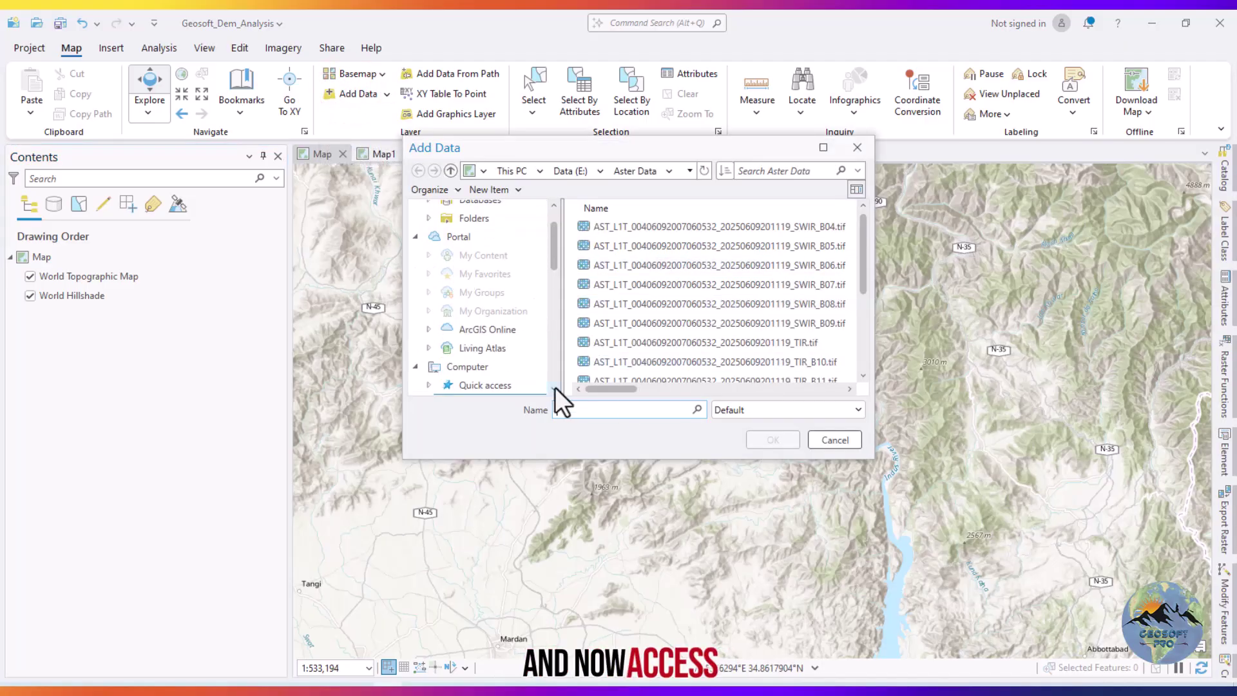
drag(549, 258, 553, 316)
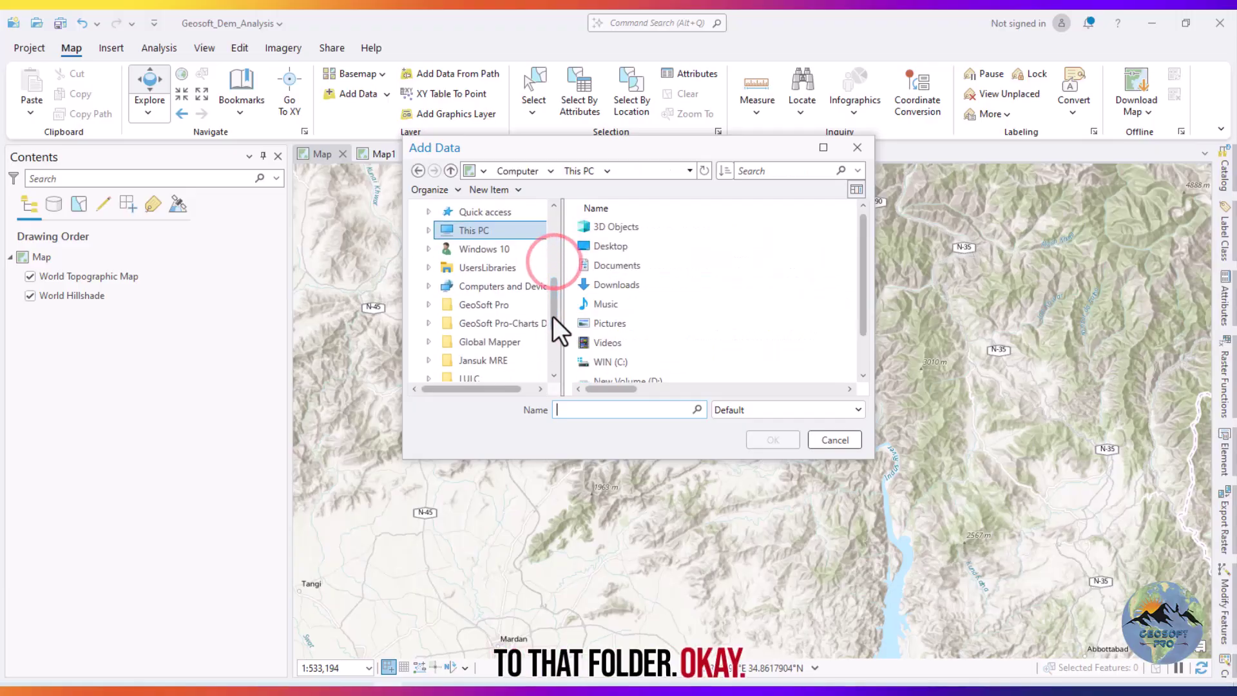
click(480, 227)
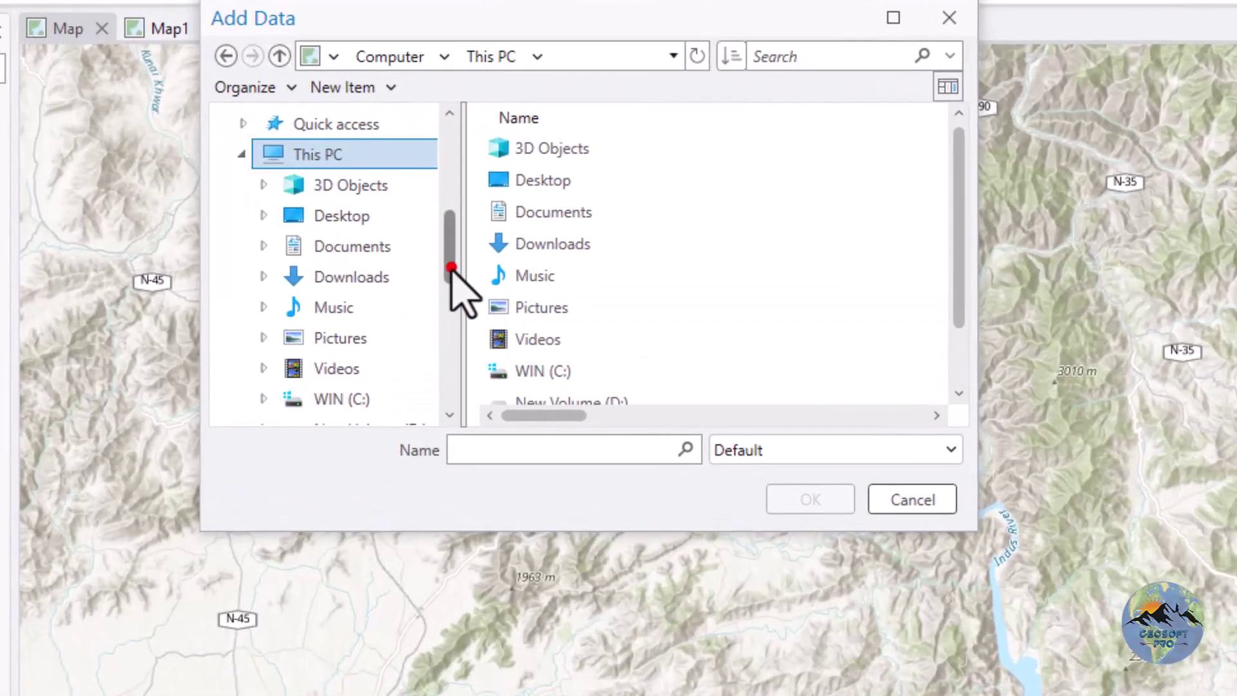
drag(451, 268, 447, 284)
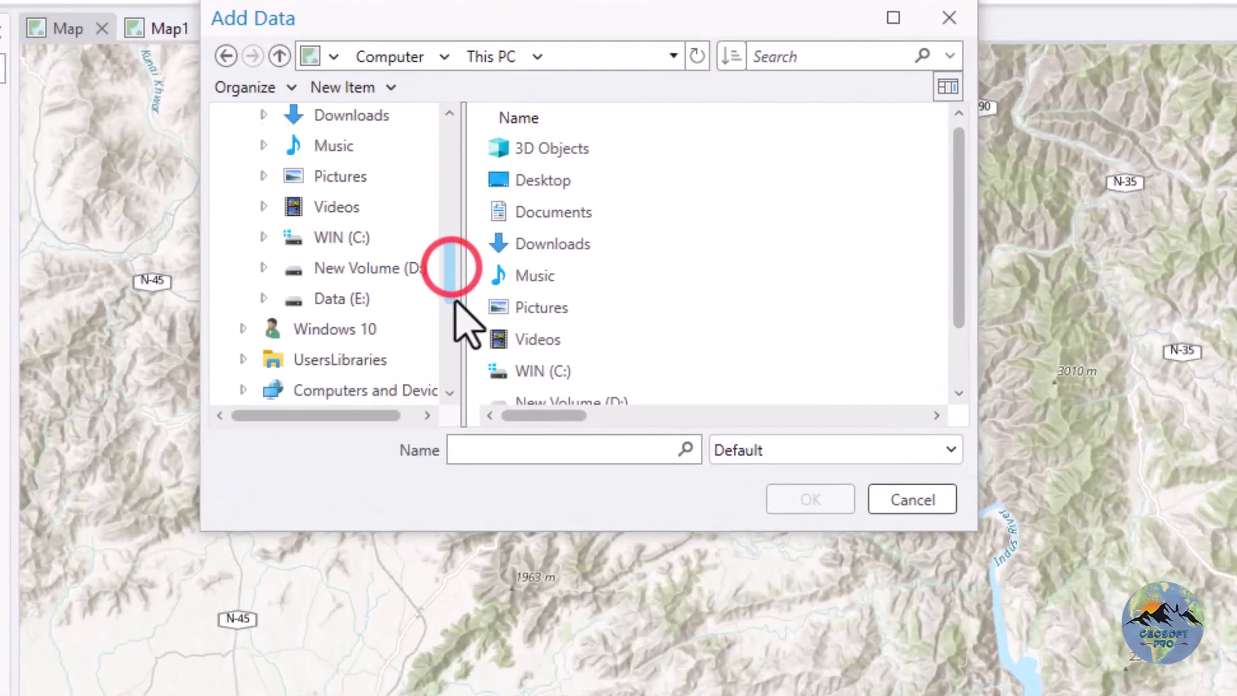
click(319, 300)
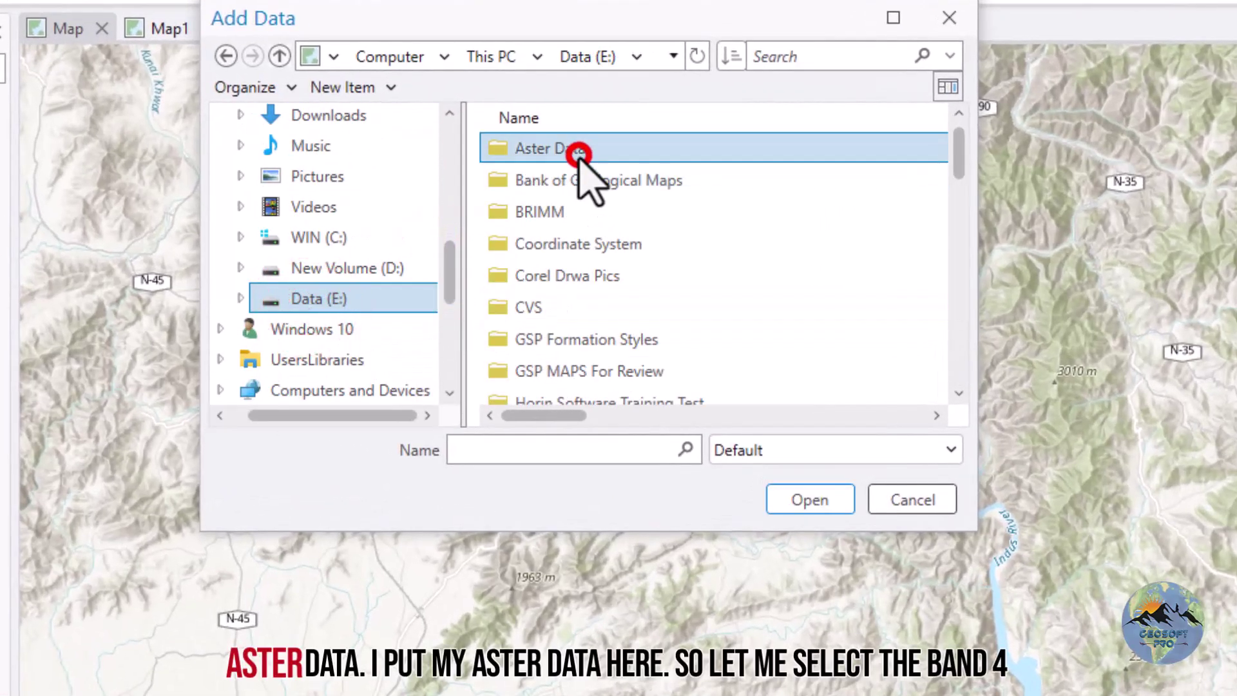
double_click(580, 152)
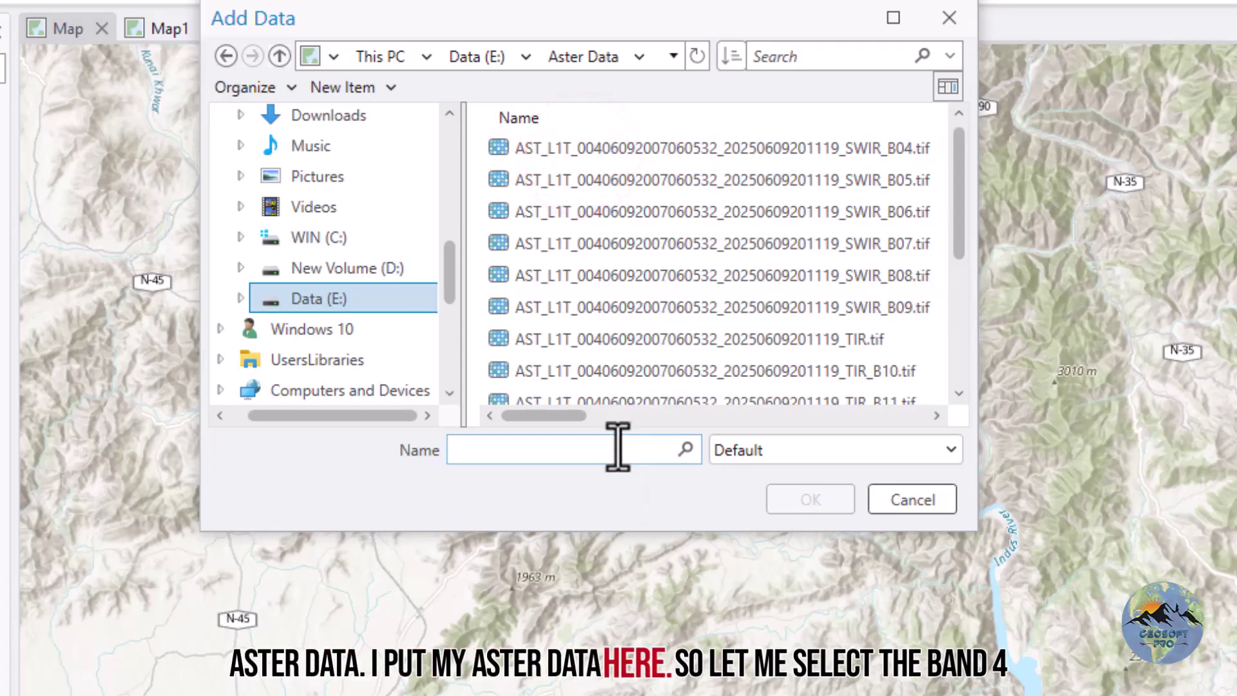
Add the SWIR_B04.tif, VNIR_B02.tif and VNIR_B03N.tif band rasters from the Aster Data folder to the map
click(879, 148)
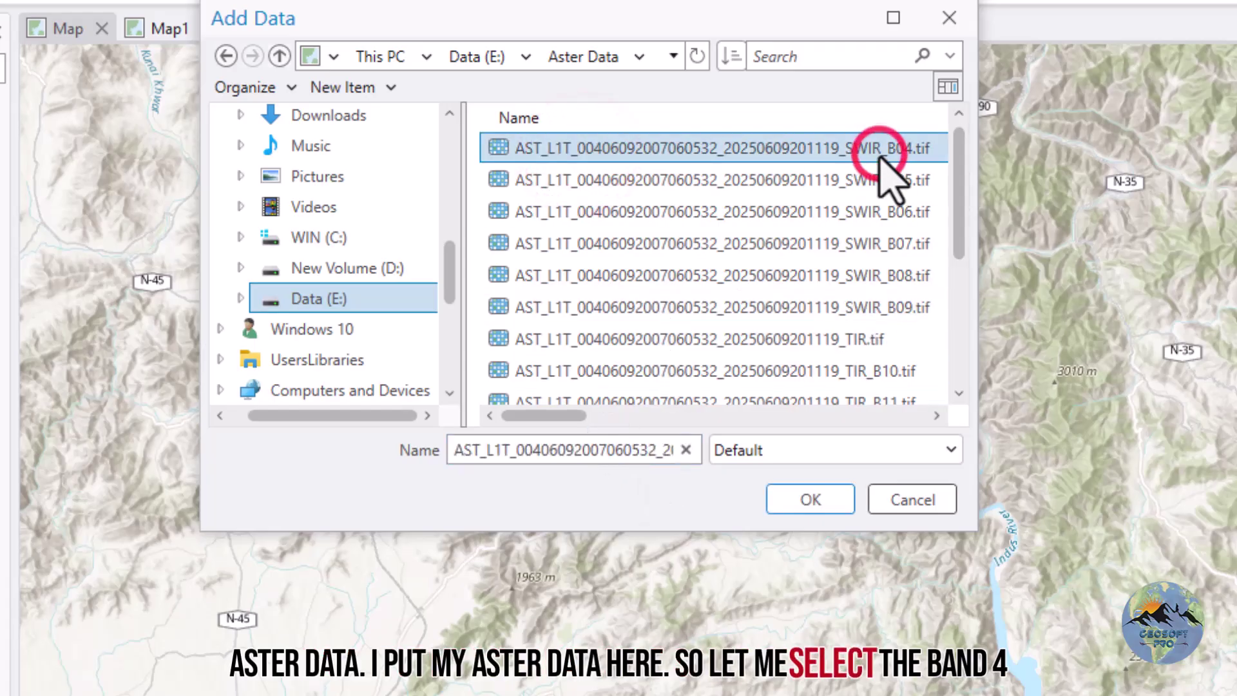
ctrl+click(879, 182)
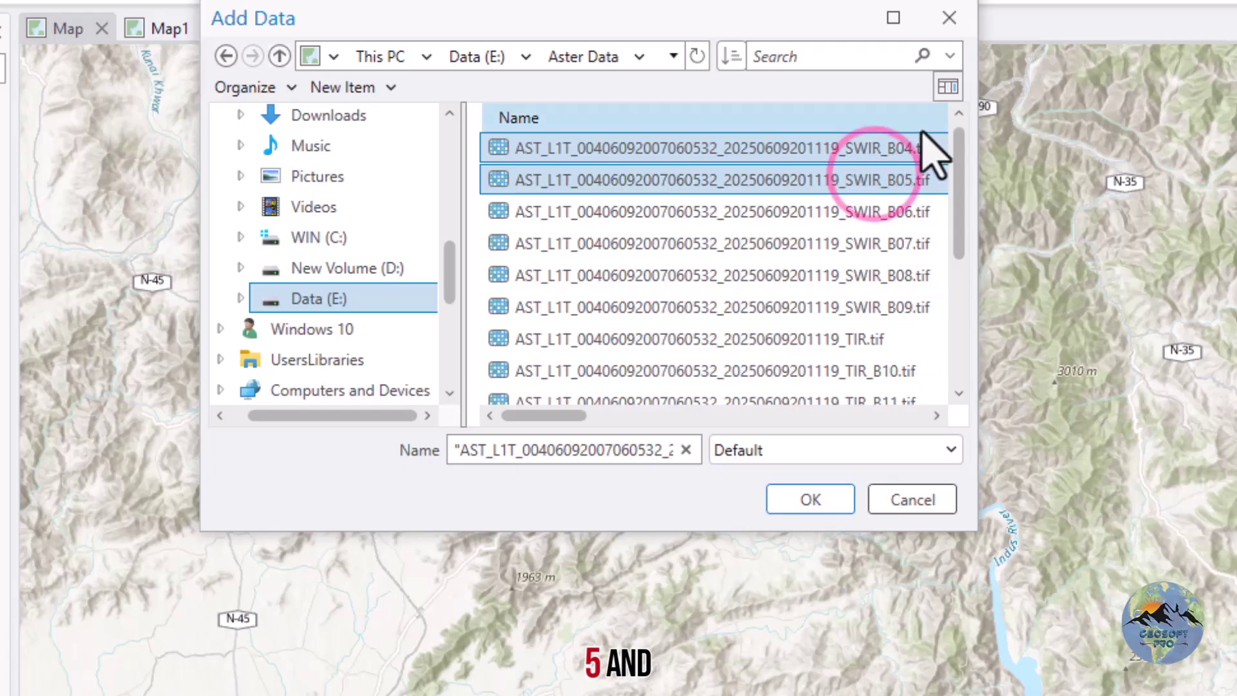
click(893, 149)
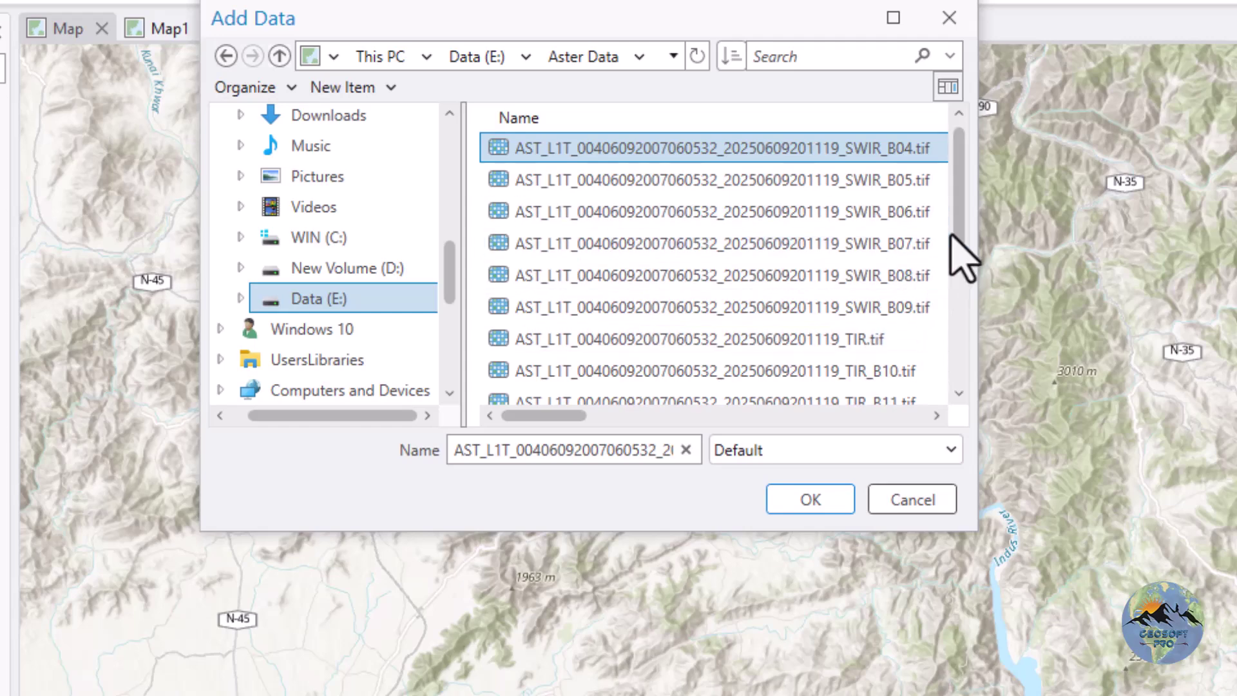
drag(958, 240, 960, 385)
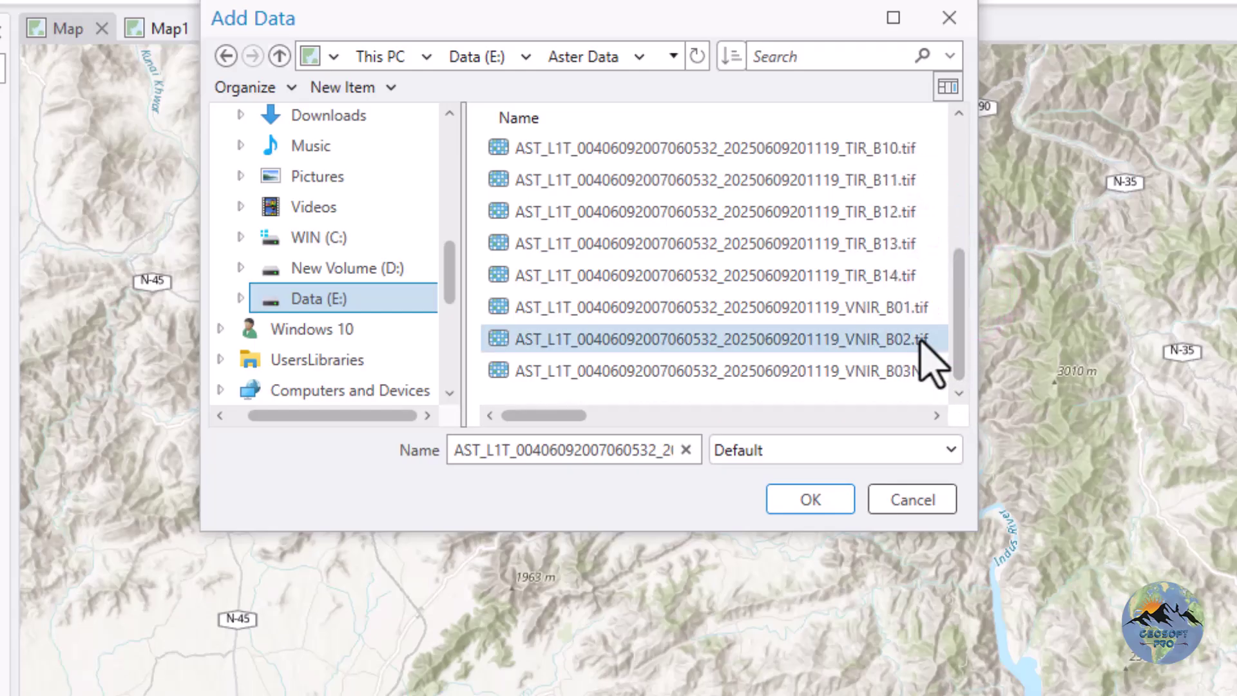
click(892, 306)
shift+click(876, 338)
ctrl+click(878, 342)
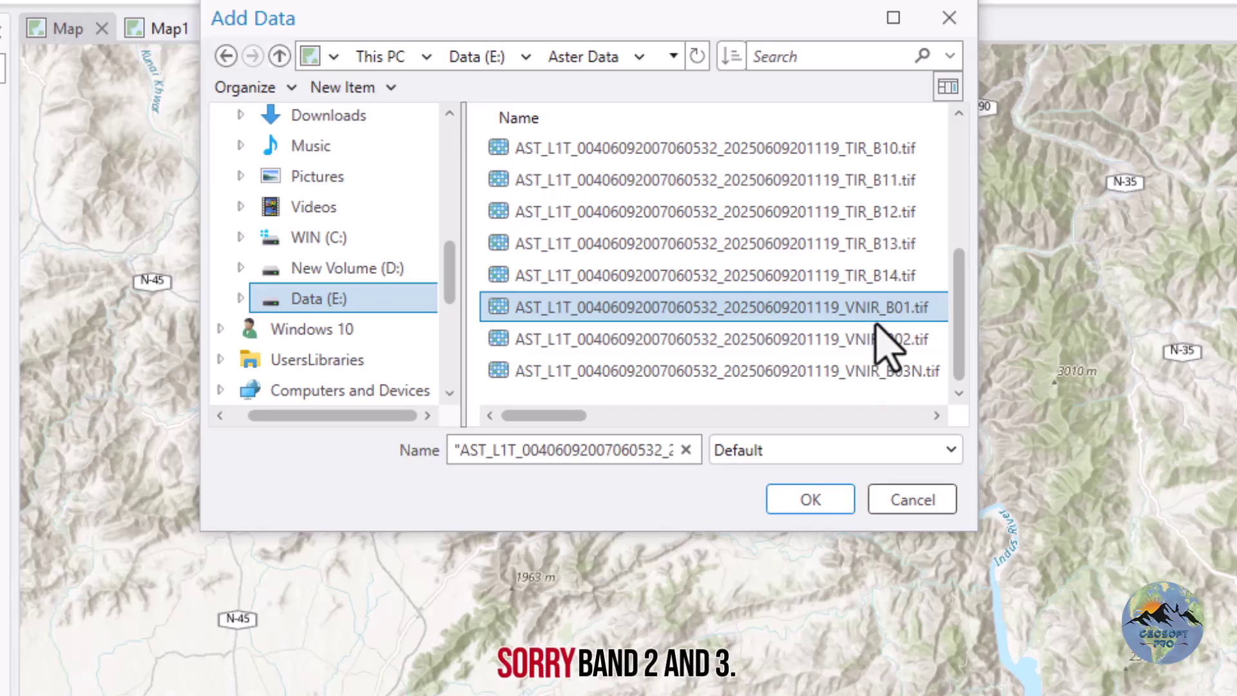
click(876, 338)
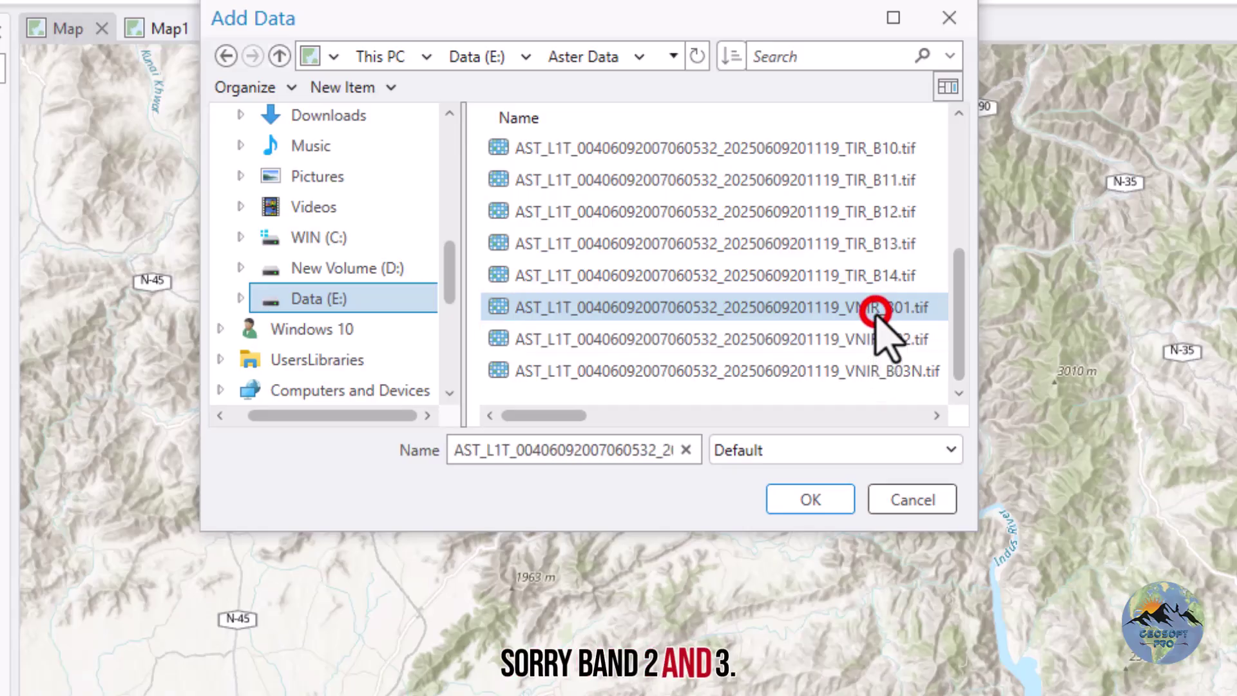
shift+click(881, 371)
click(838, 498)
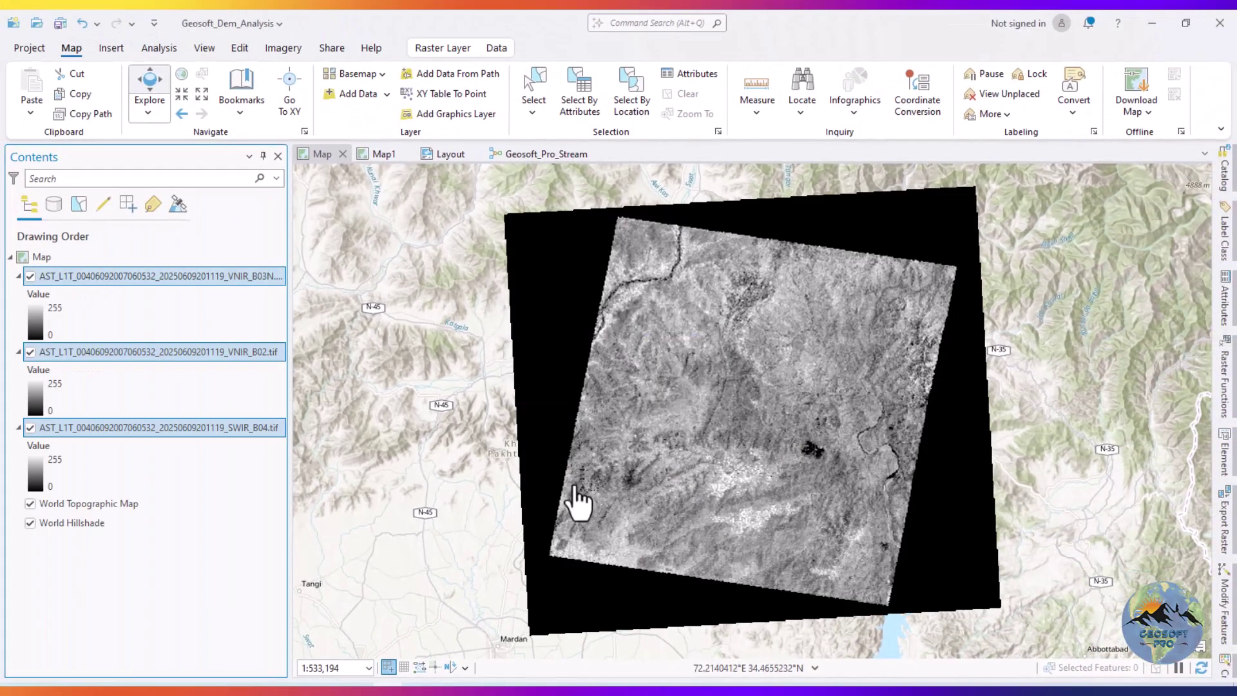
Clear the multiple layer selection and move the VNIR_B02.tif layer above VNIR_B03N.tif in the drawing order
click(126, 551)
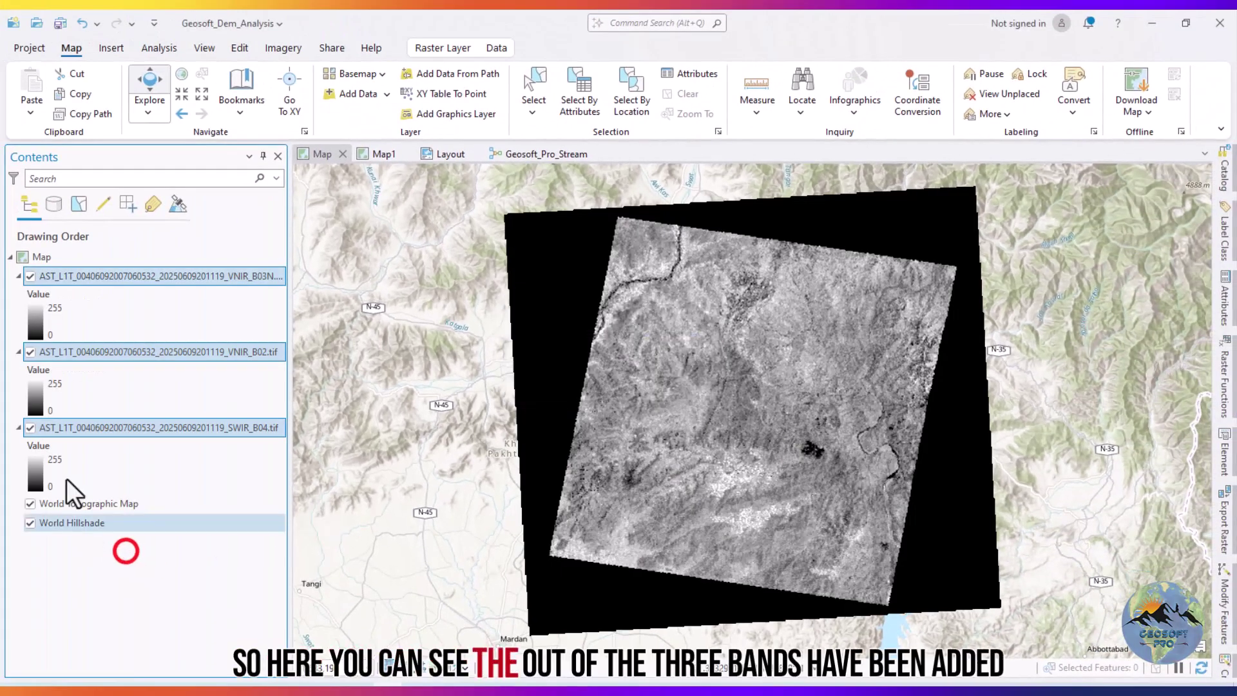
click(125, 315)
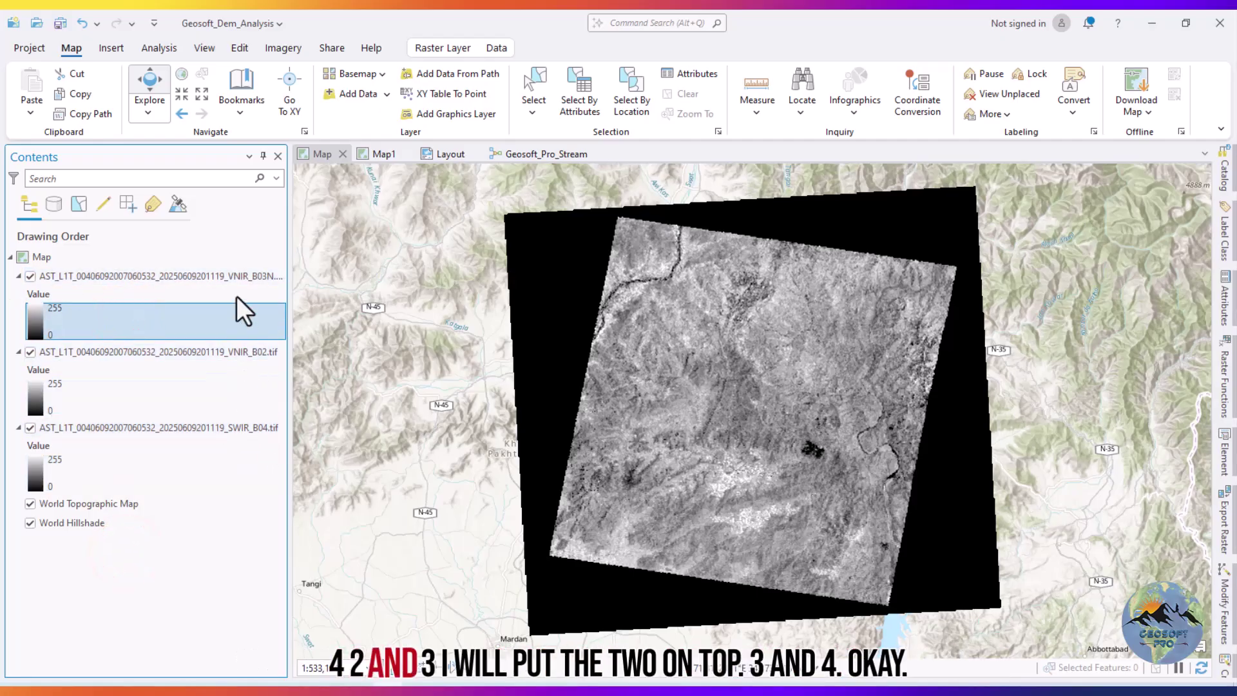
drag(218, 353, 210, 272)
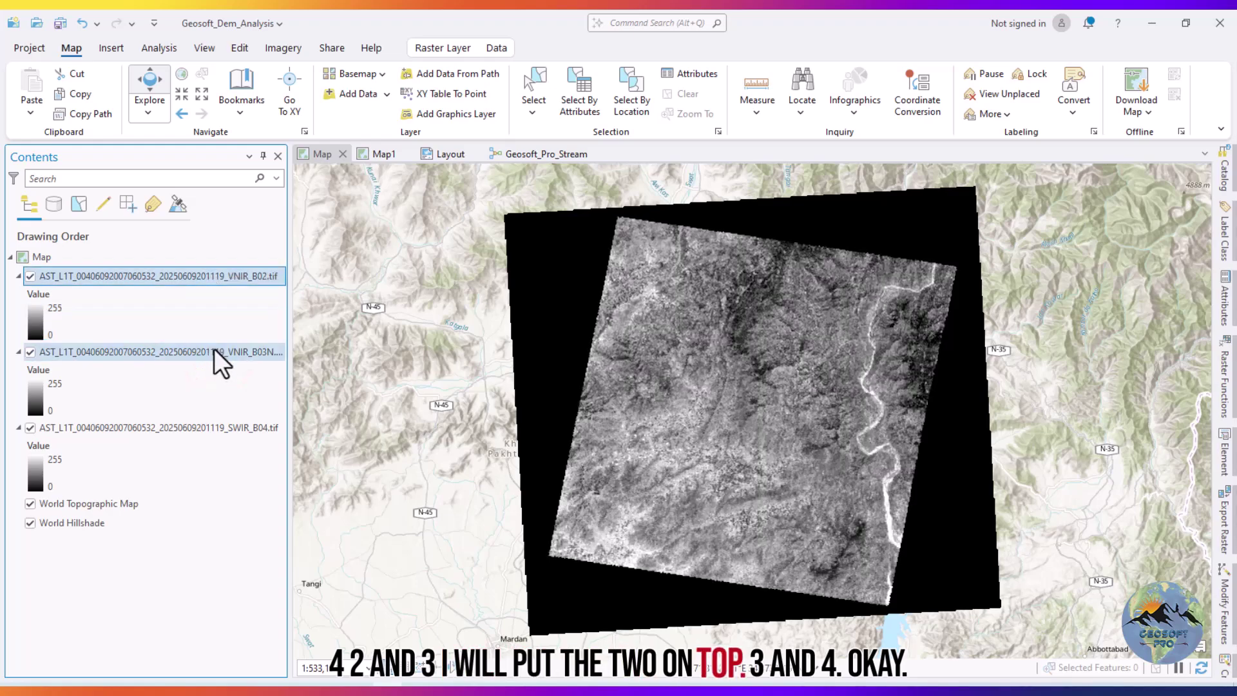
Compare the single bands by hiding the VNIR_B02 and VNIR_B03N layers and showing them again
click(29, 275)
click(31, 351)
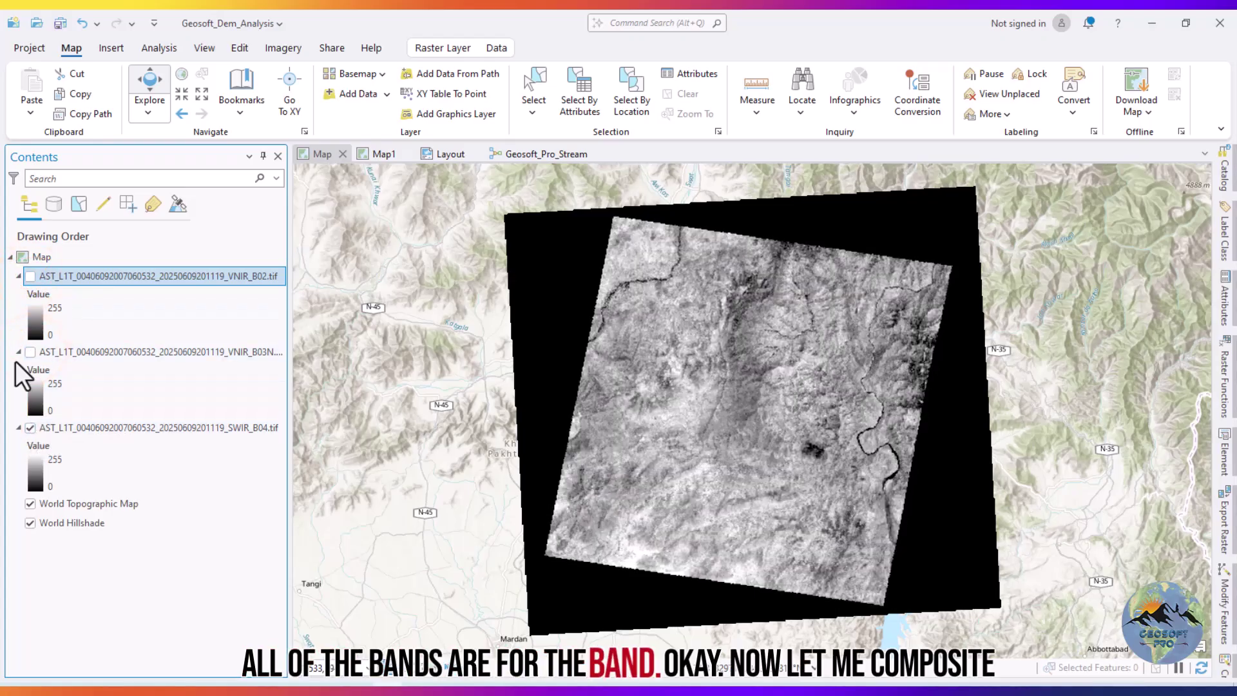
click(30, 352)
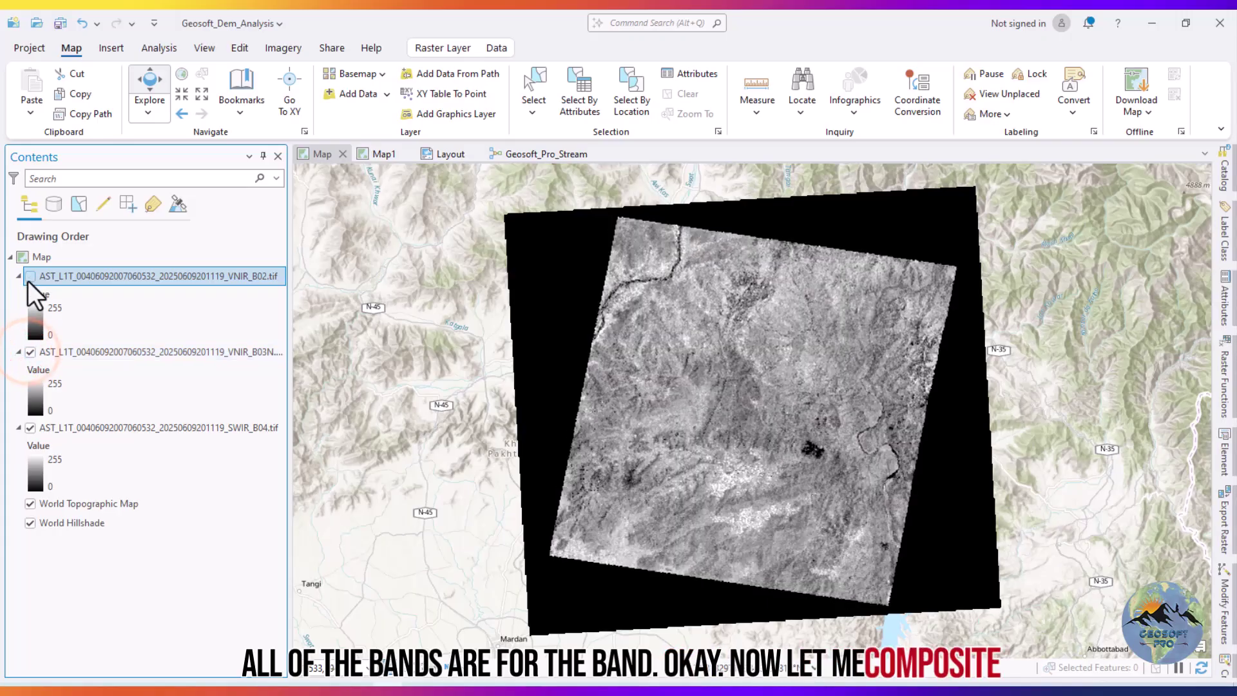
click(29, 277)
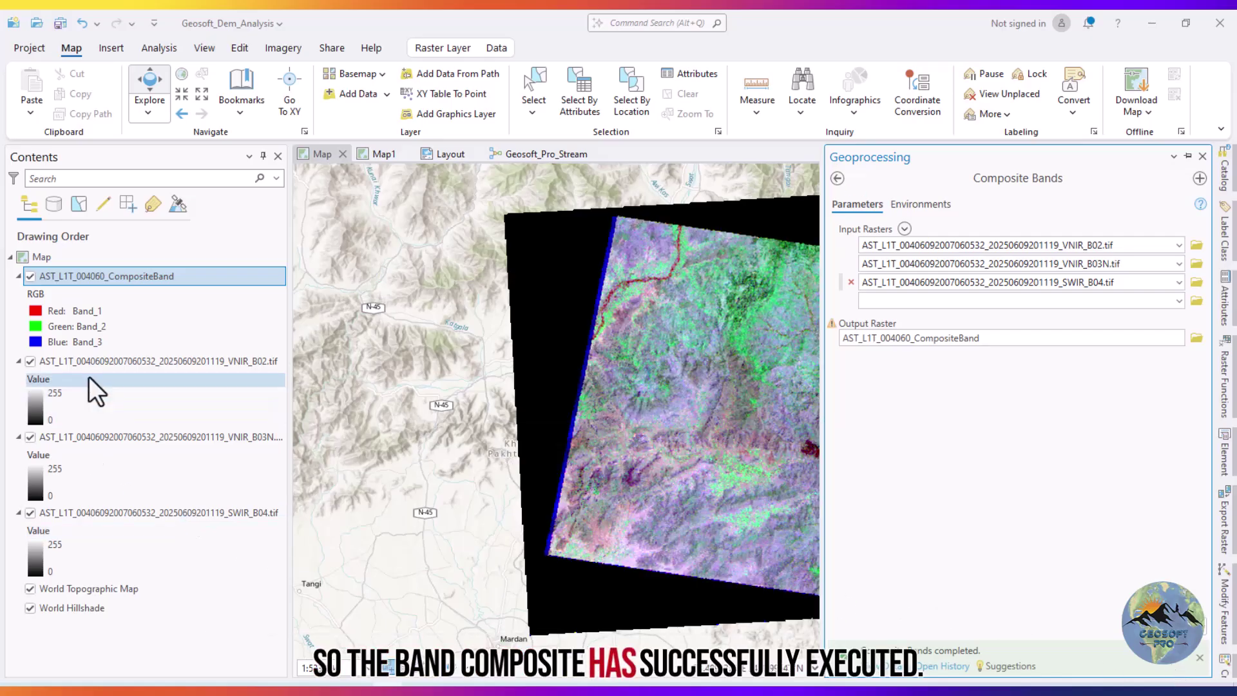
Hide the VNIR_B02, VNIR_B03N and SWIR_B04 layers so that only the composite raster covers the basemap
click(30, 362)
click(30, 437)
click(29, 513)
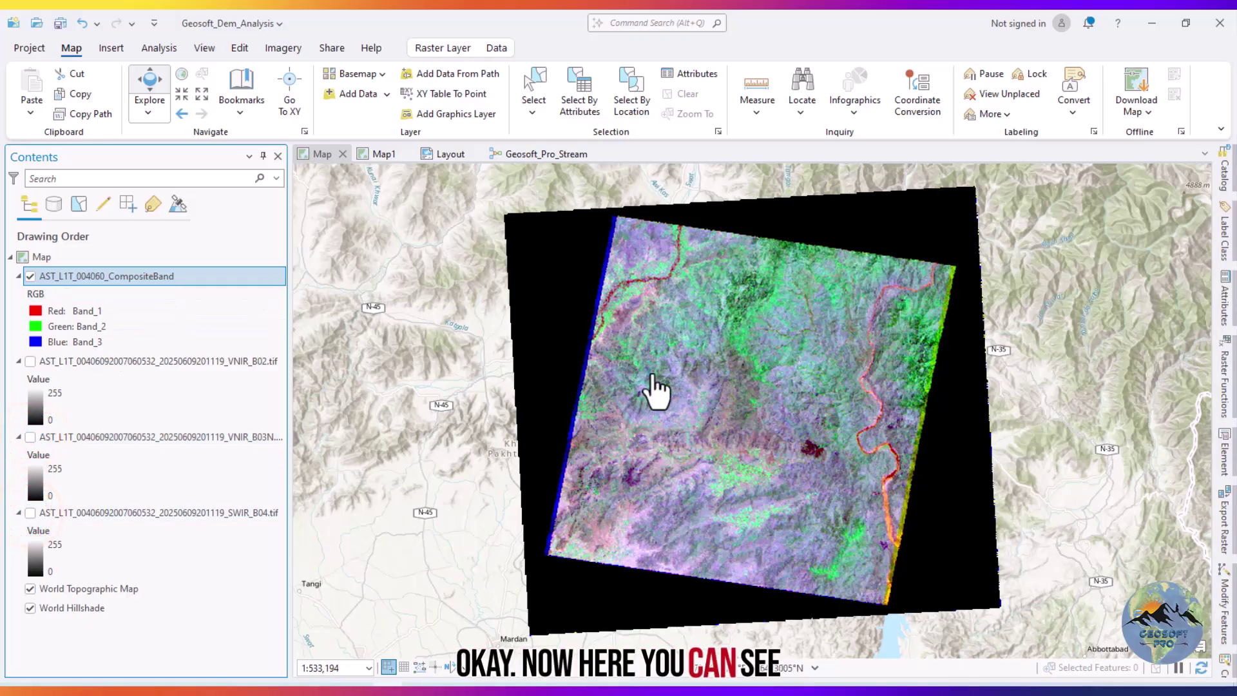
Examine the composite raster's colours and terrain detail at several scales and across different parts of the scene
scroll(655, 390, up, 5)
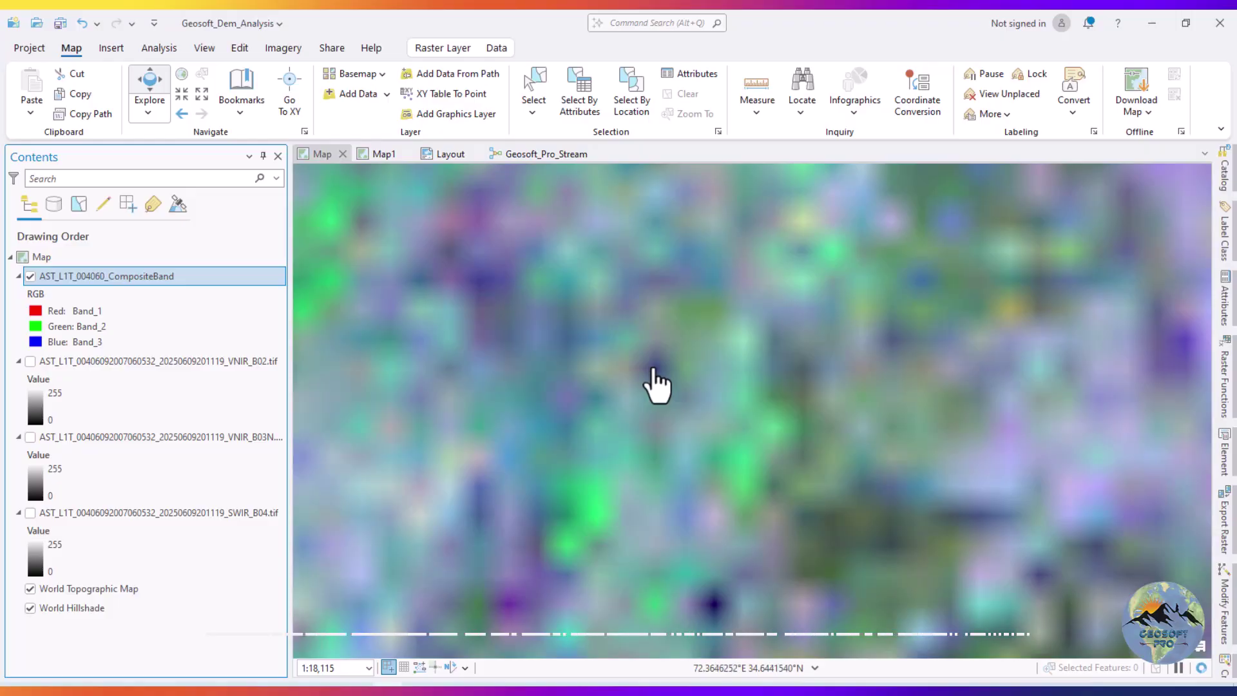
scroll(655, 387, down, 5)
scroll(664, 386, up, 5)
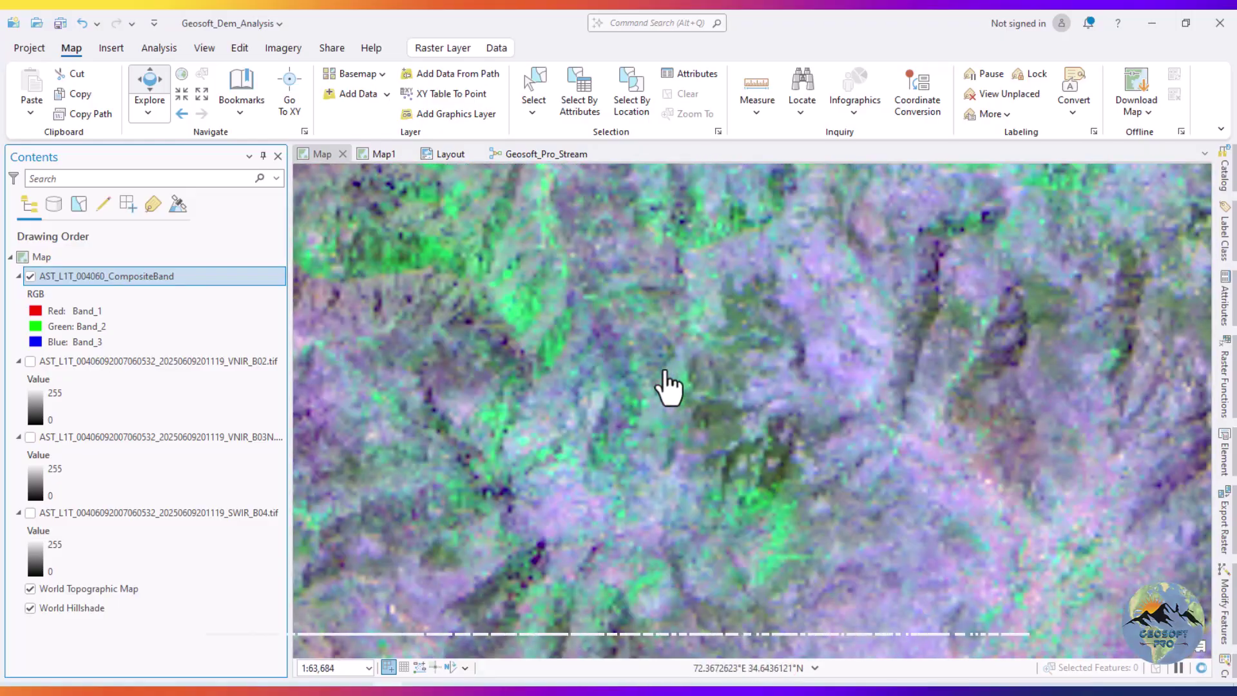
scroll(668, 387, down, 2)
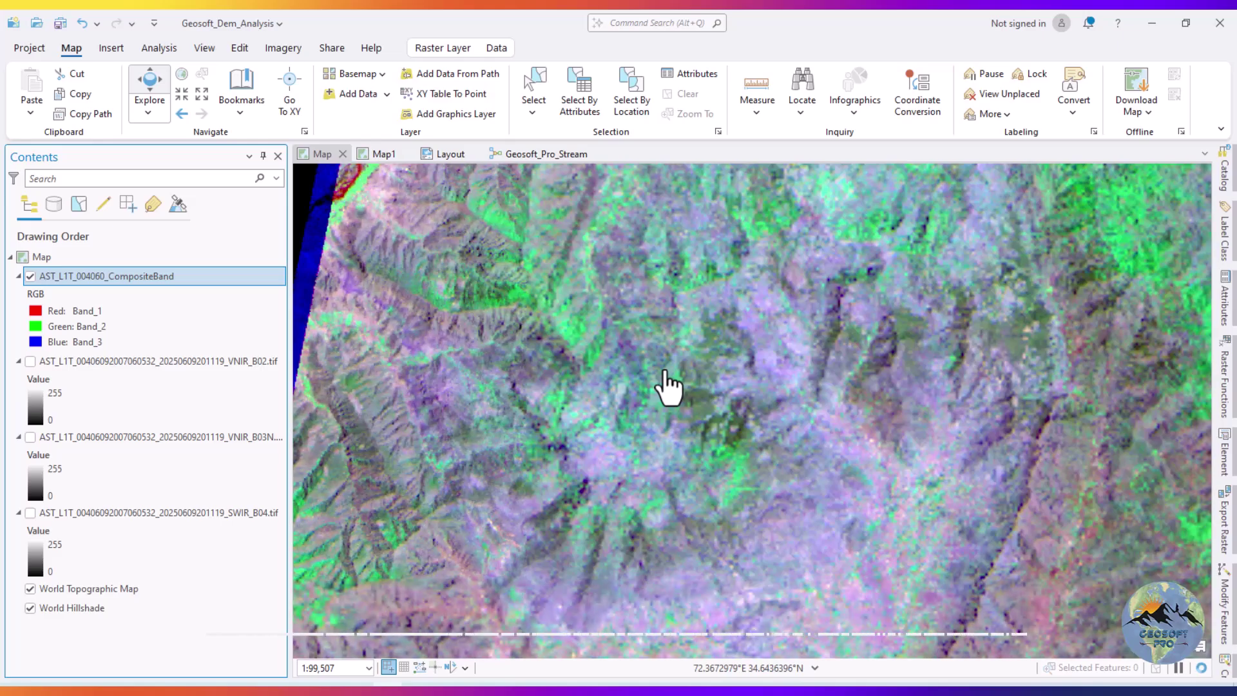
drag(789, 432, 555, 333)
drag(754, 395, 661, 289)
scroll(815, 533, down, 2)
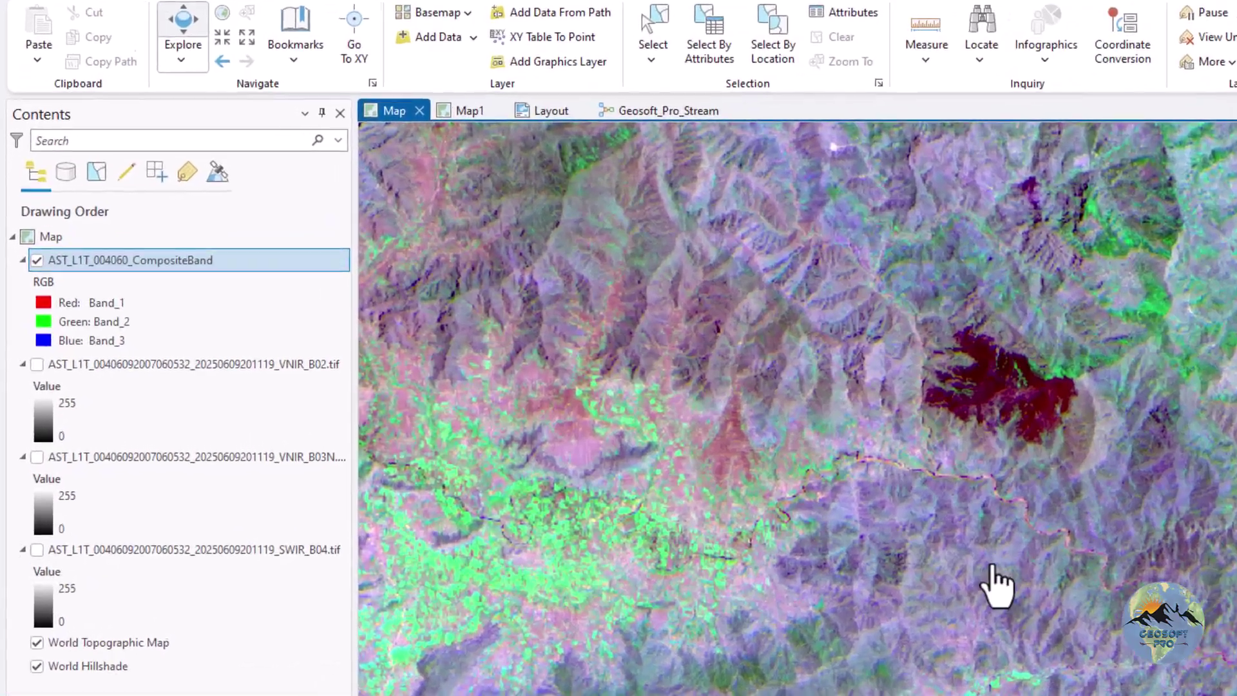
scroll(747, 512, down, 2)
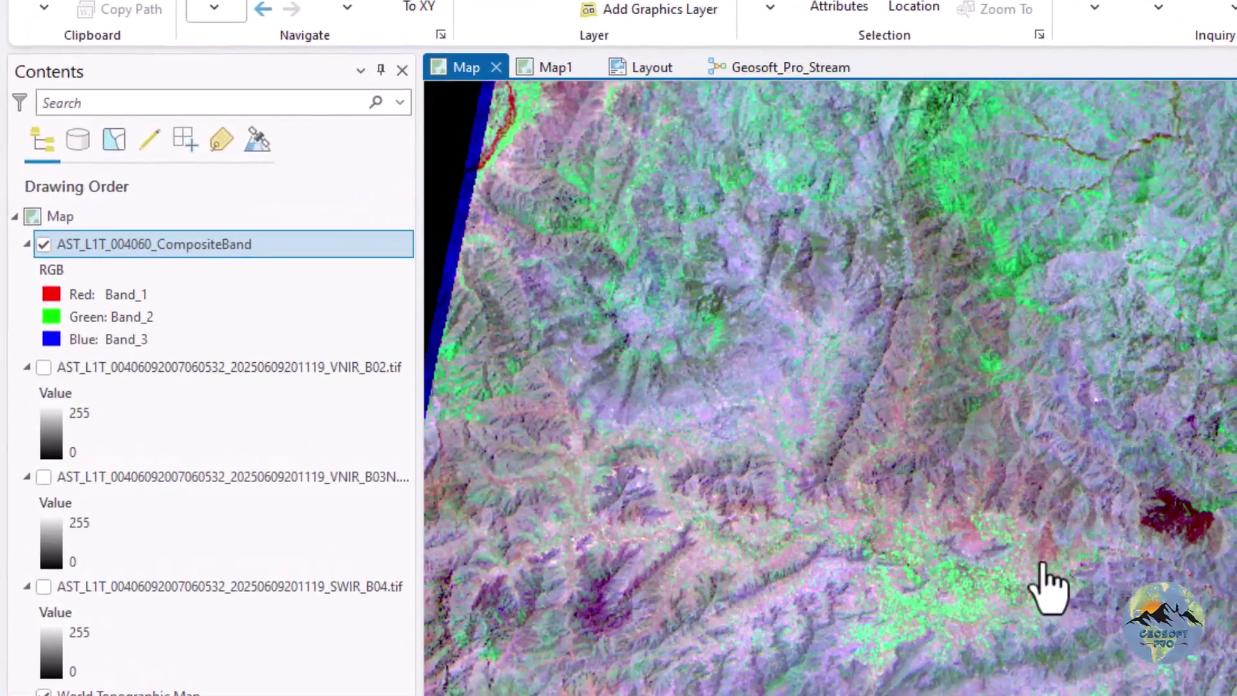
drag(925, 472, 999, 481)
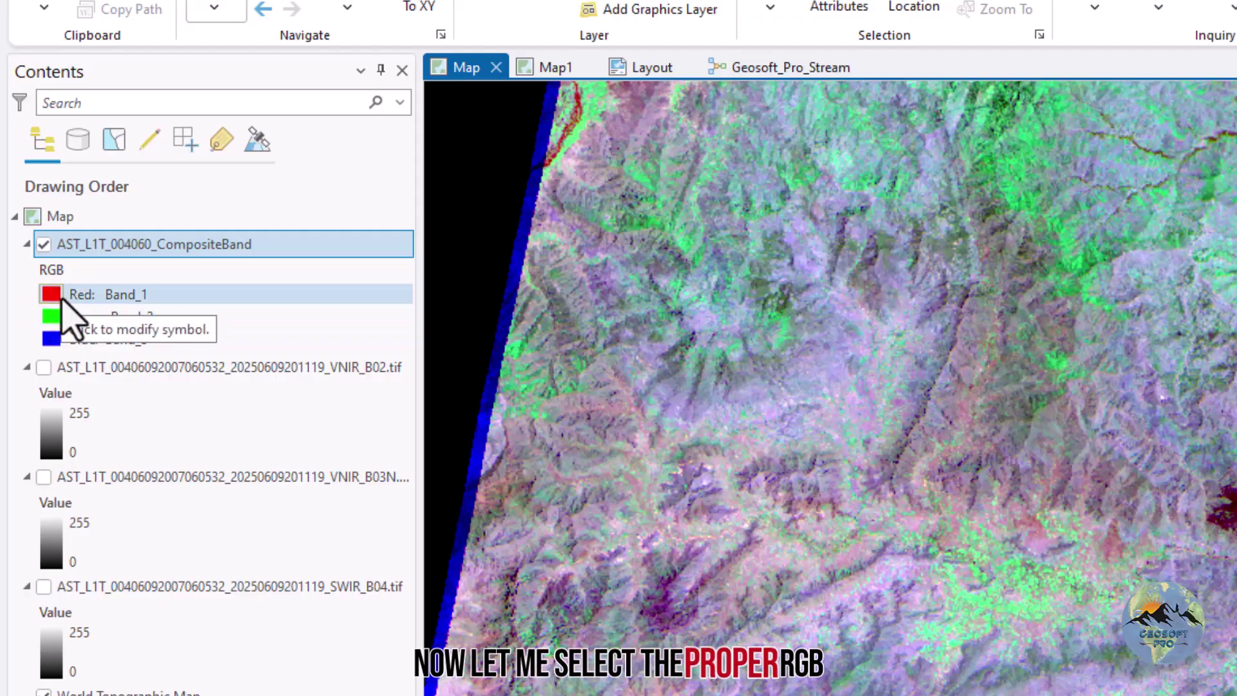
Set the composite layer's RGB display to Band_3 for red, Band_2 for green and Band_1 for blue
click(63, 300)
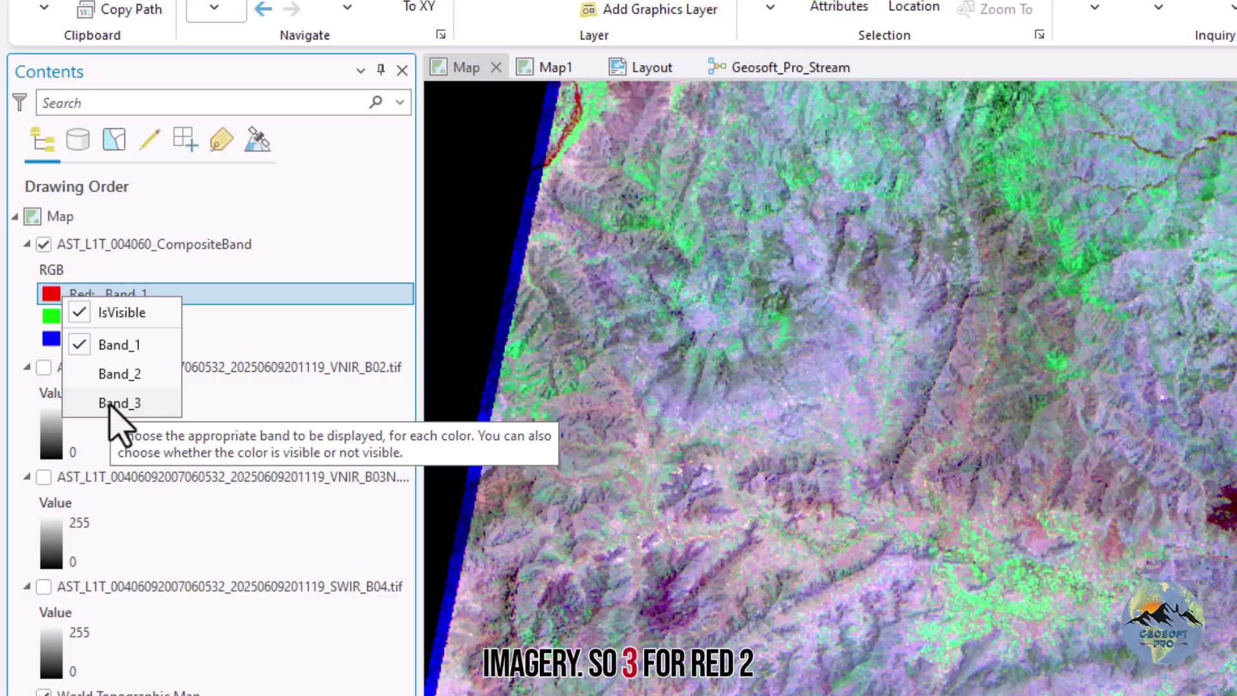
click(116, 403)
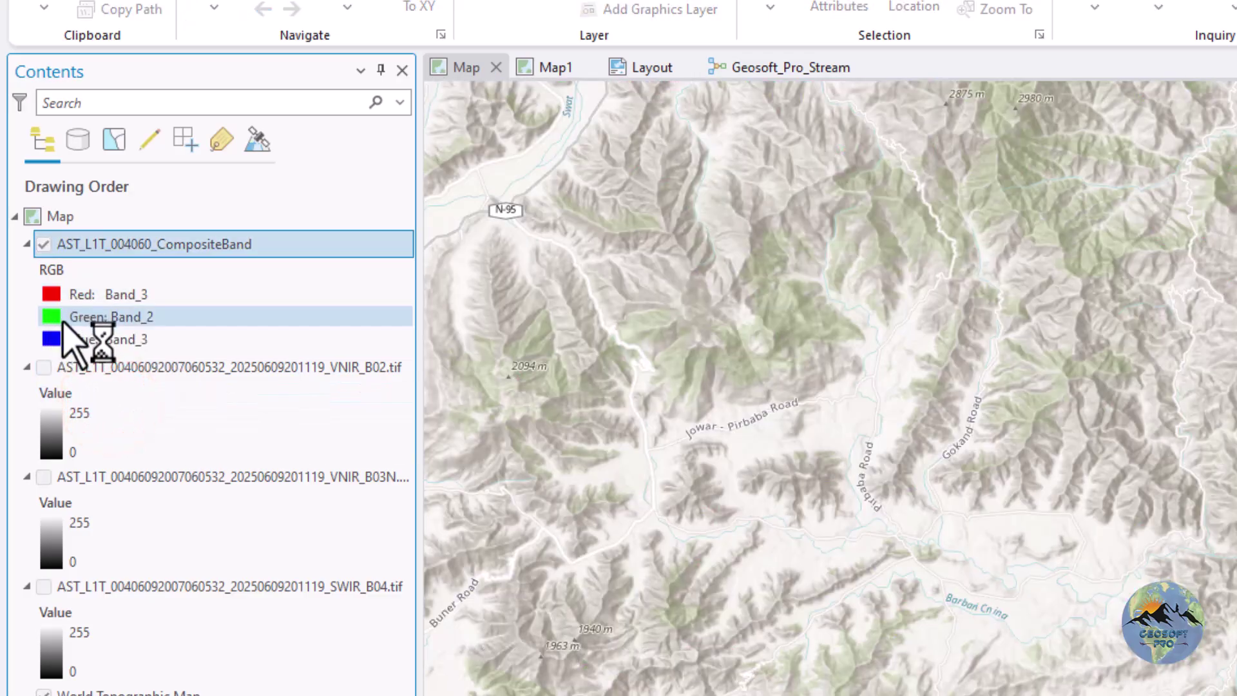
click(65, 319)
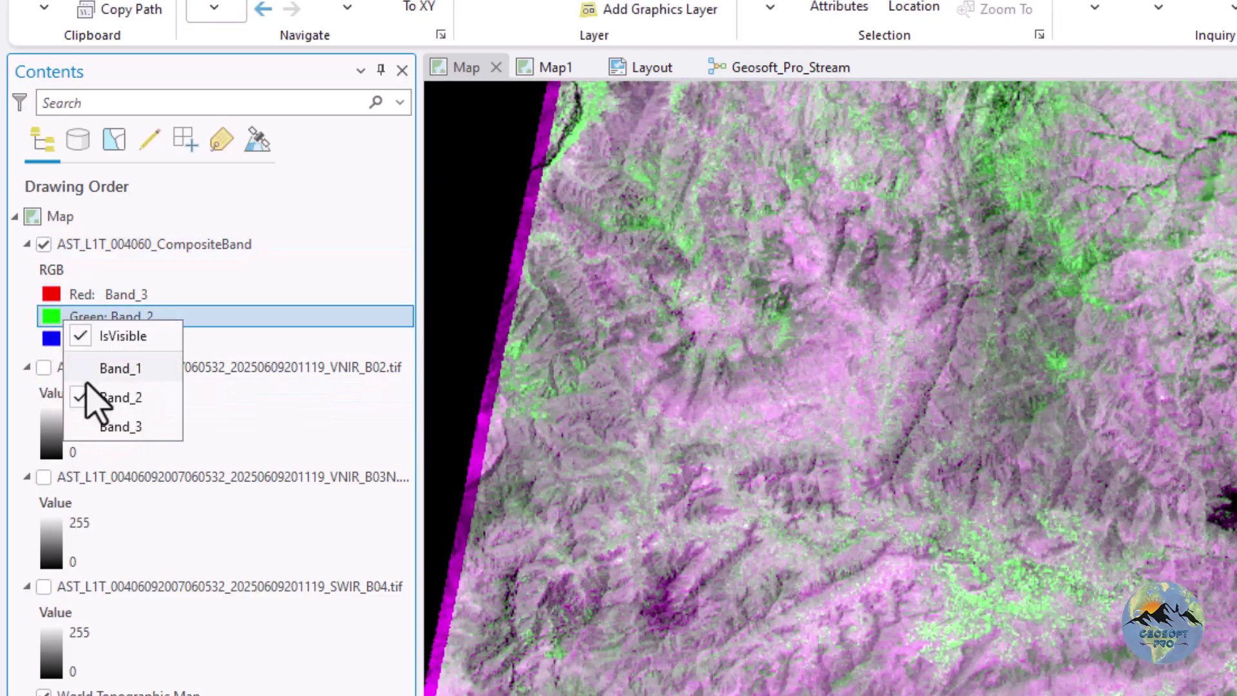
click(17, 337)
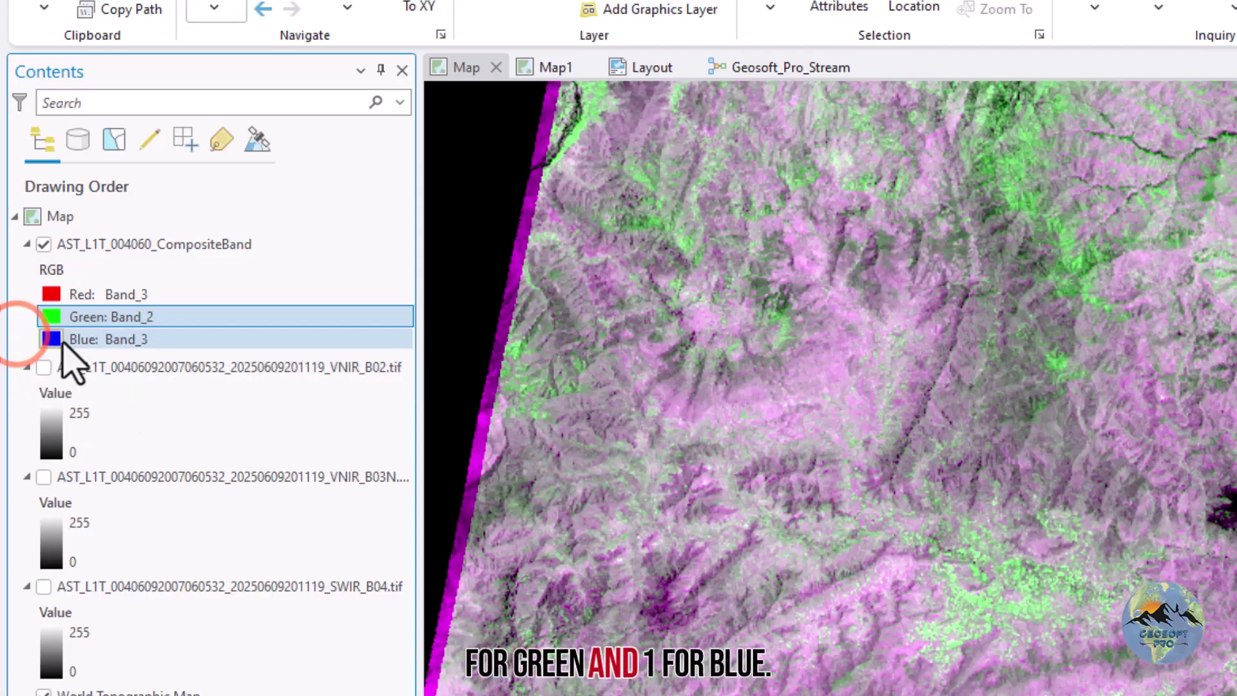
click(63, 340)
click(98, 390)
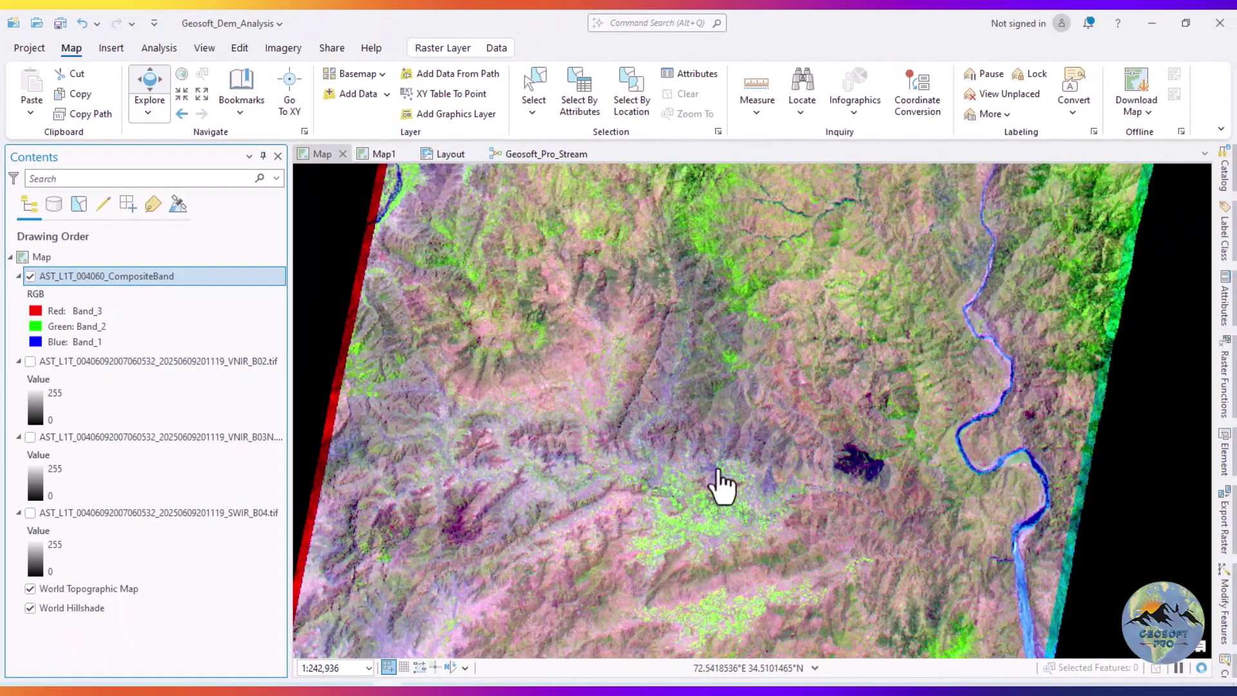
Examine the rivers and vegetation in the recoloured composite, moving up to the scene's northern edge
drag(845, 478, 857, 449)
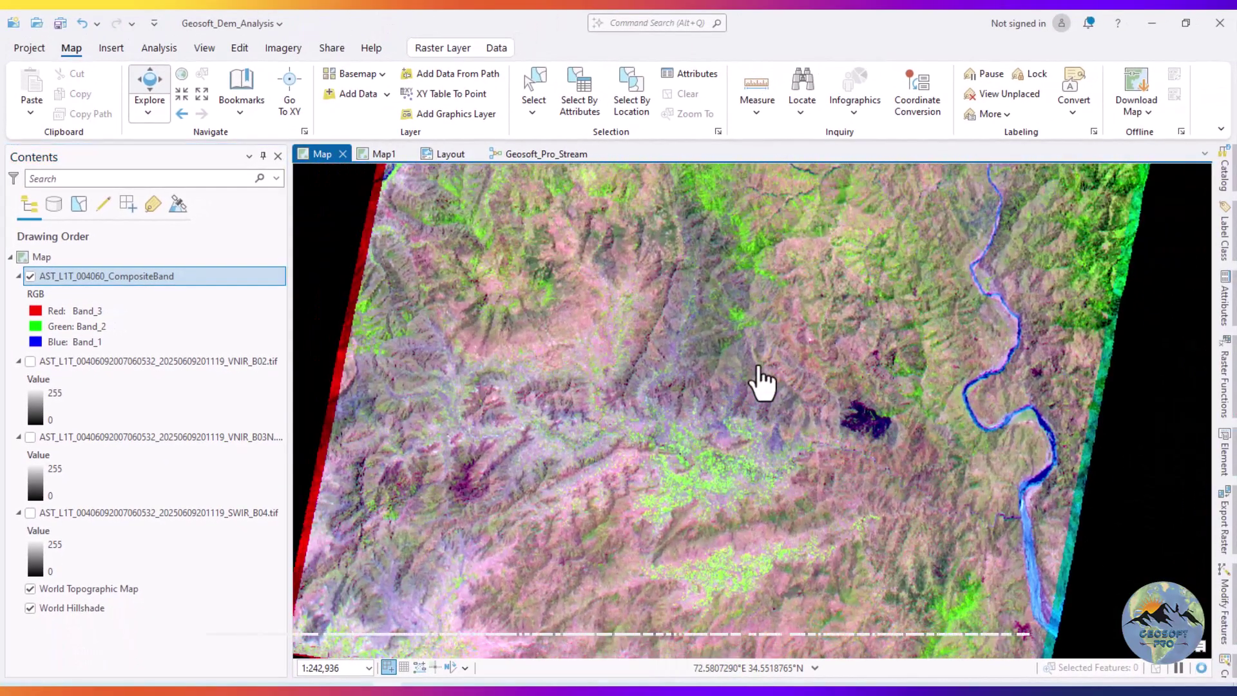
drag(827, 356, 751, 497)
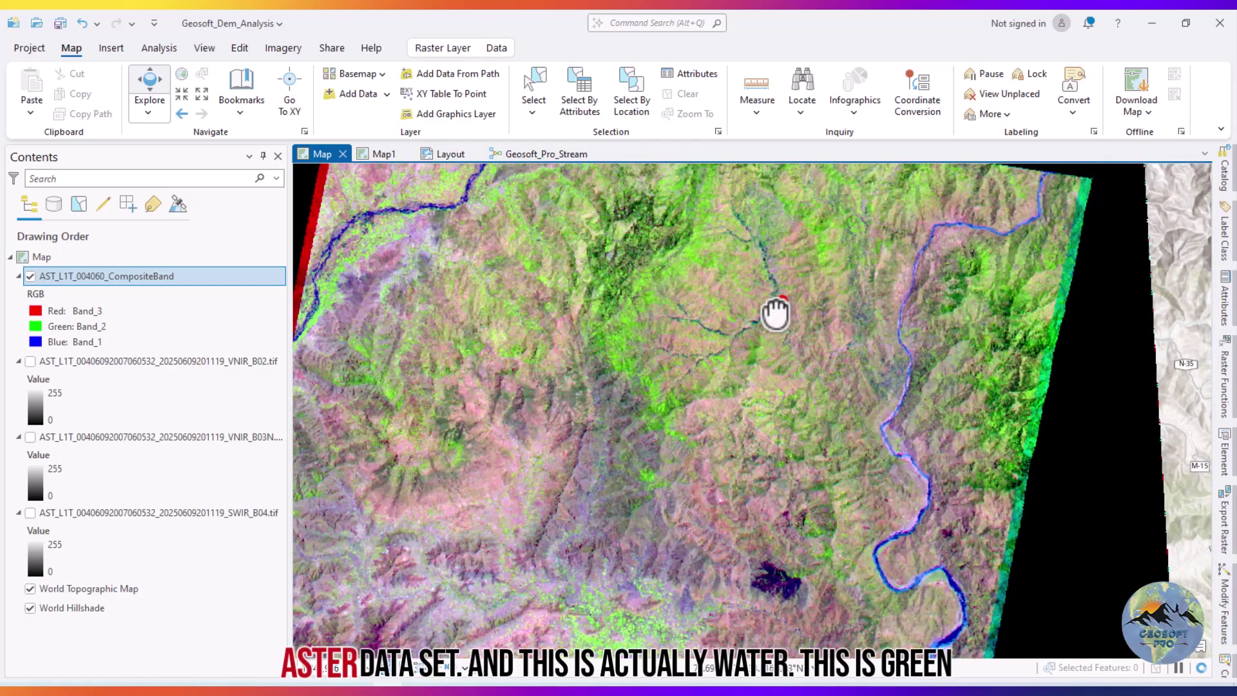
drag(782, 301, 908, 470)
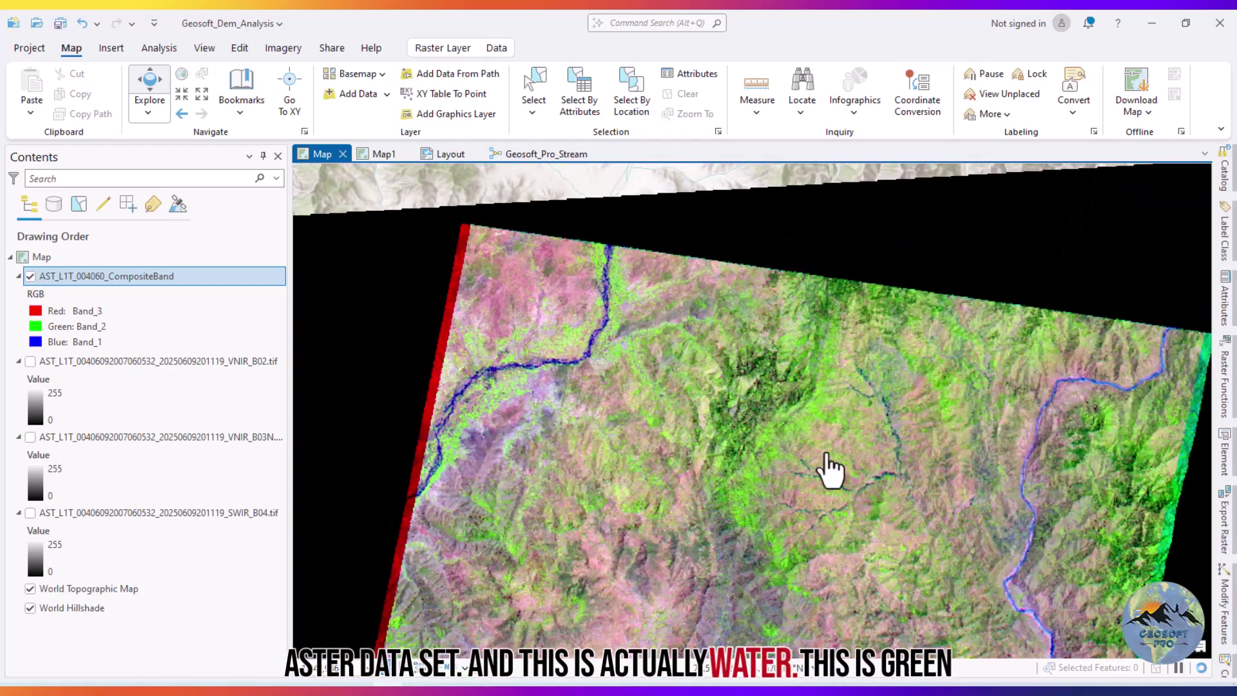
drag(869, 519, 761, 444)
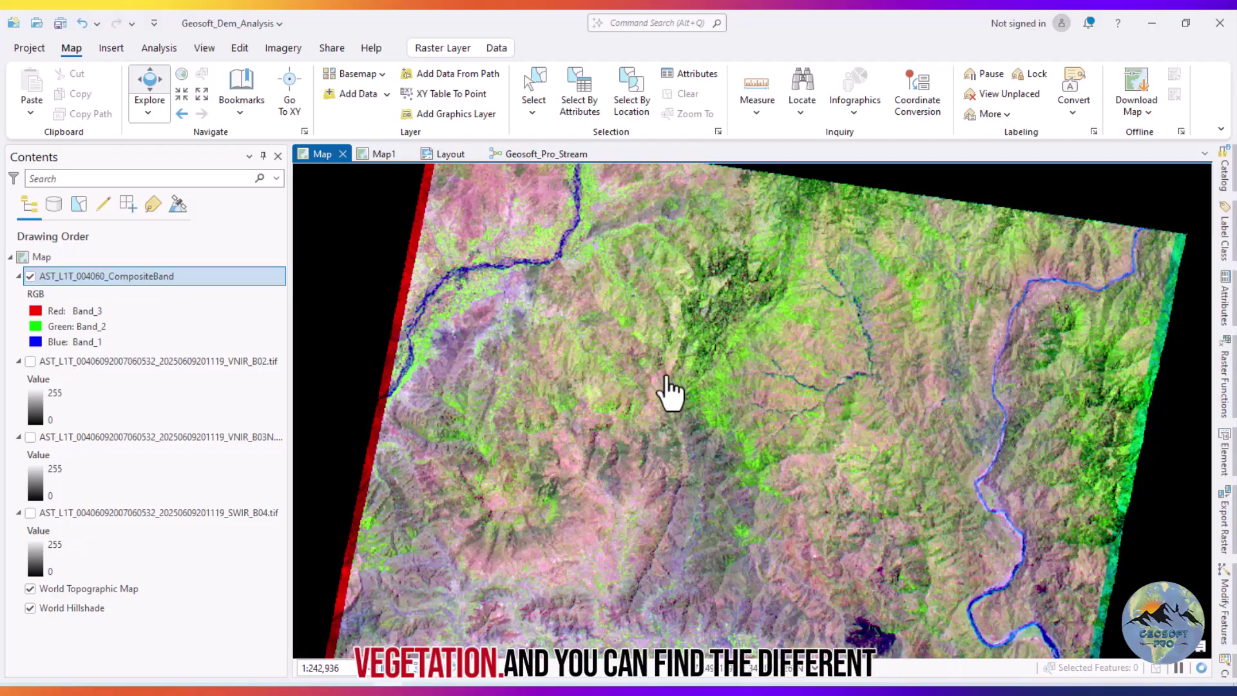
Examine the dark patch west of the eastern river and the surrounding valleys in the composite raster, from close-up to wider scales
drag(650, 485, 660, 322)
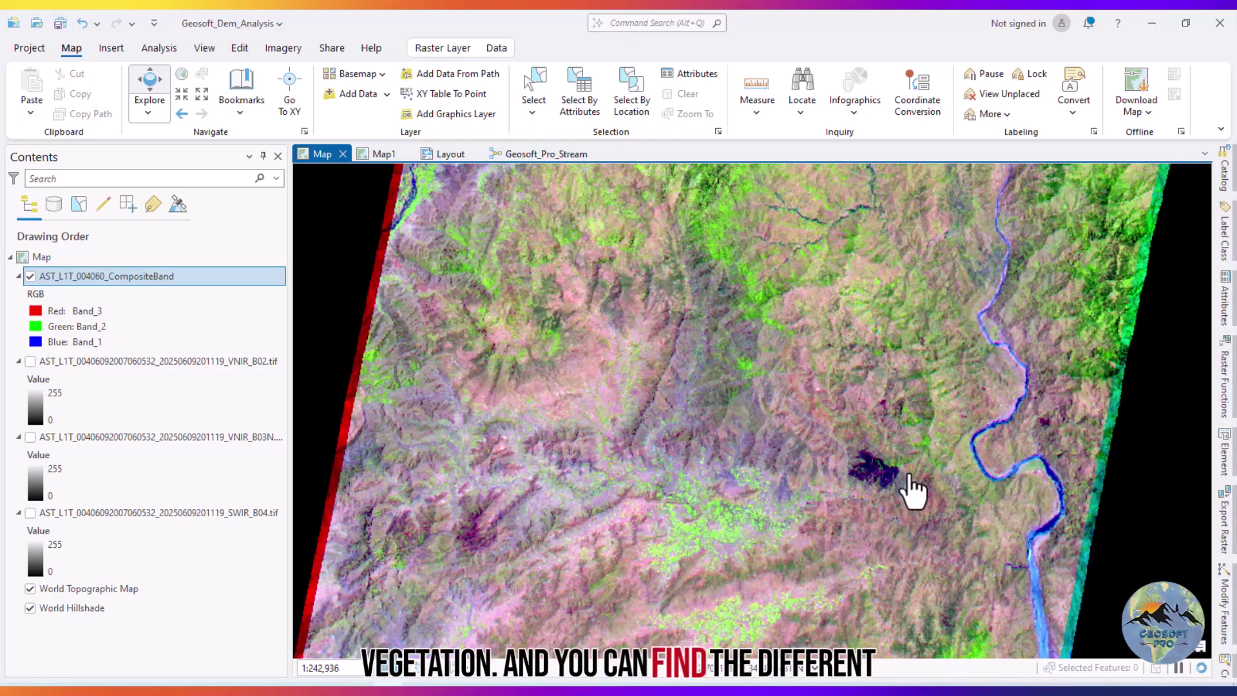
scroll(911, 493, up, 5)
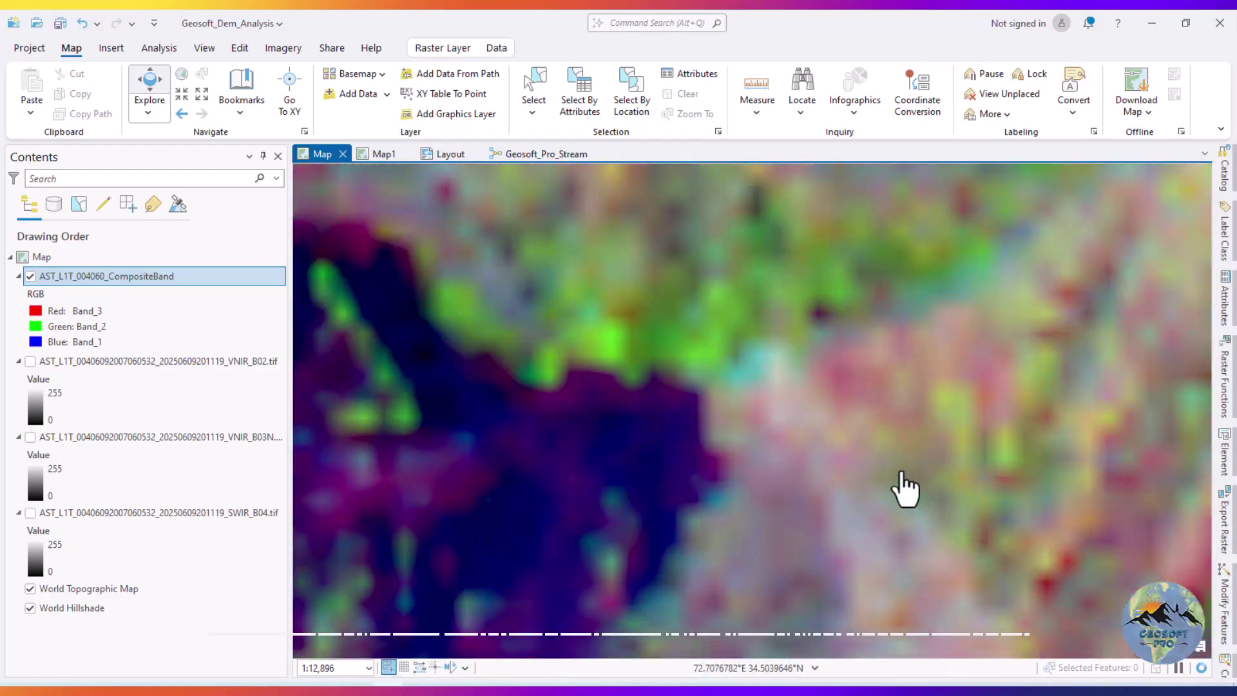
drag(902, 476, 972, 367)
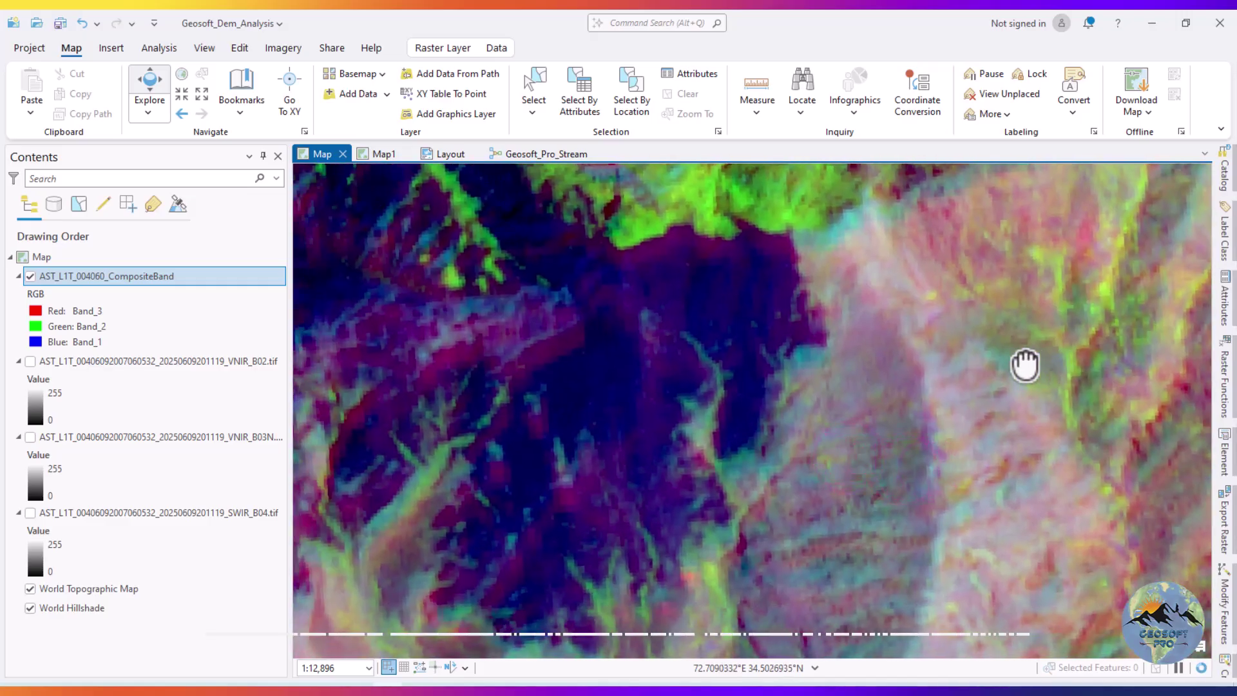
scroll(1021, 365, down, 3)
drag(851, 409, 1000, 288)
scroll(1001, 288, down, 5)
scroll(998, 289, up, 5)
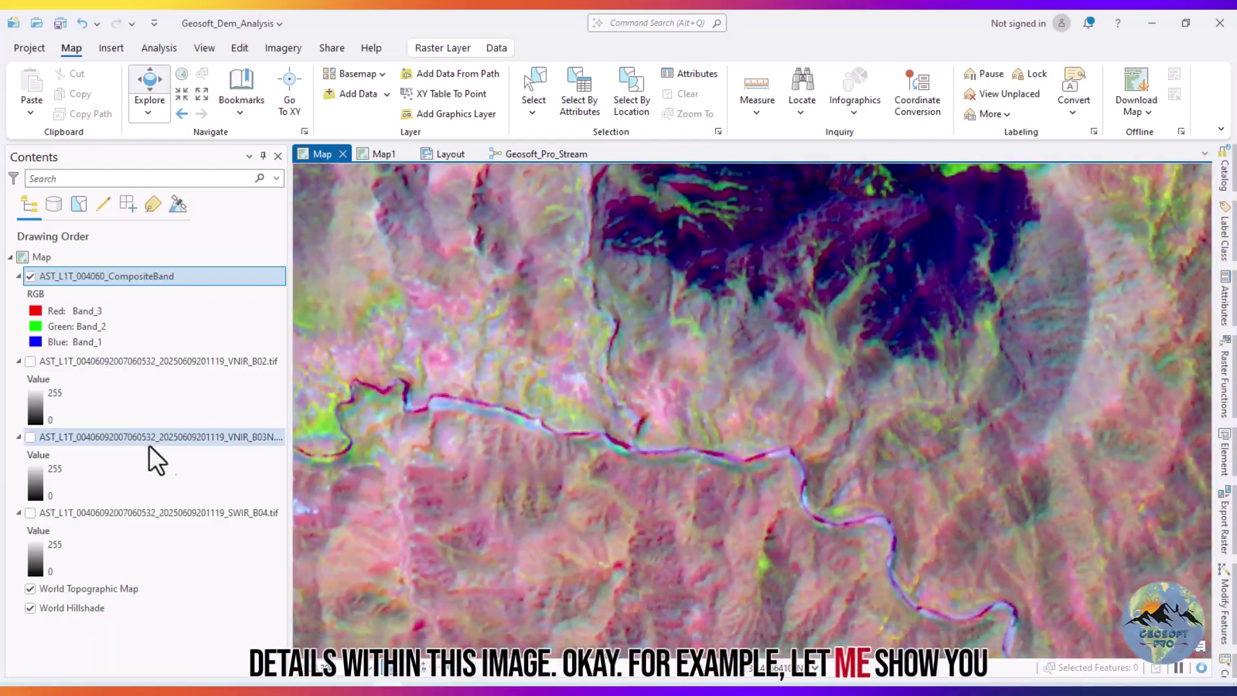
Display the VNIR_B02 layer instead of the composite and check its cell size in the raster information of its source properties
click(30, 276)
click(31, 361)
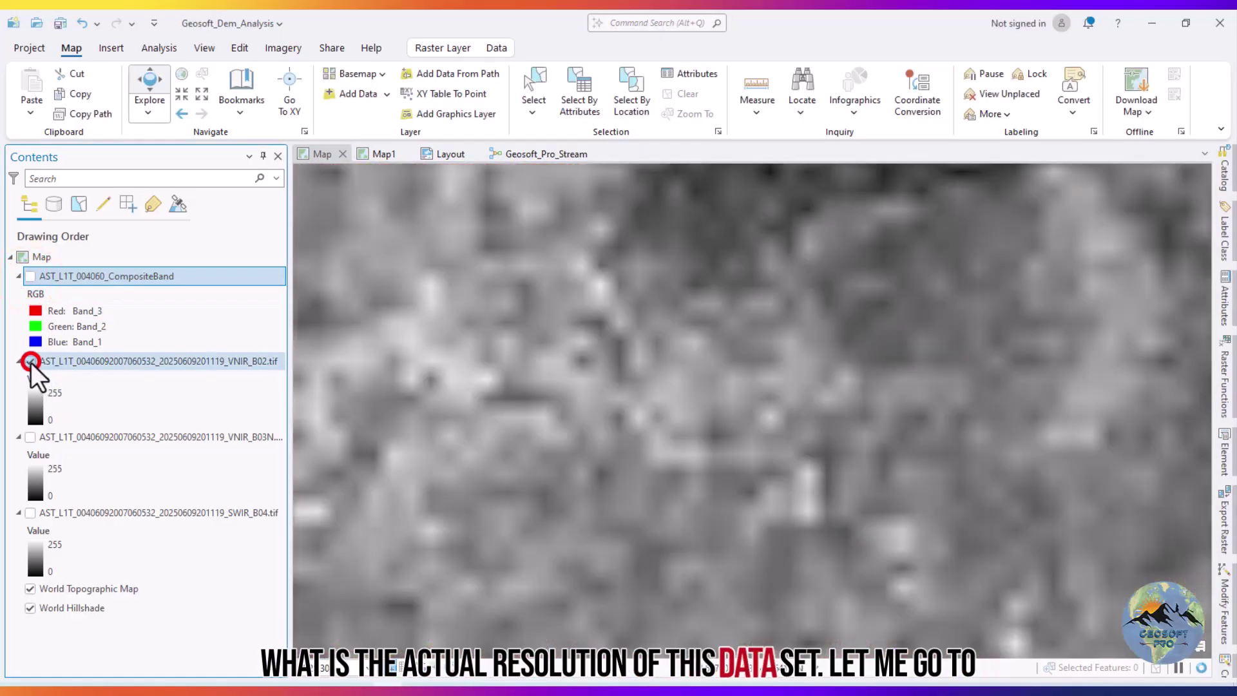
right_click(102, 361)
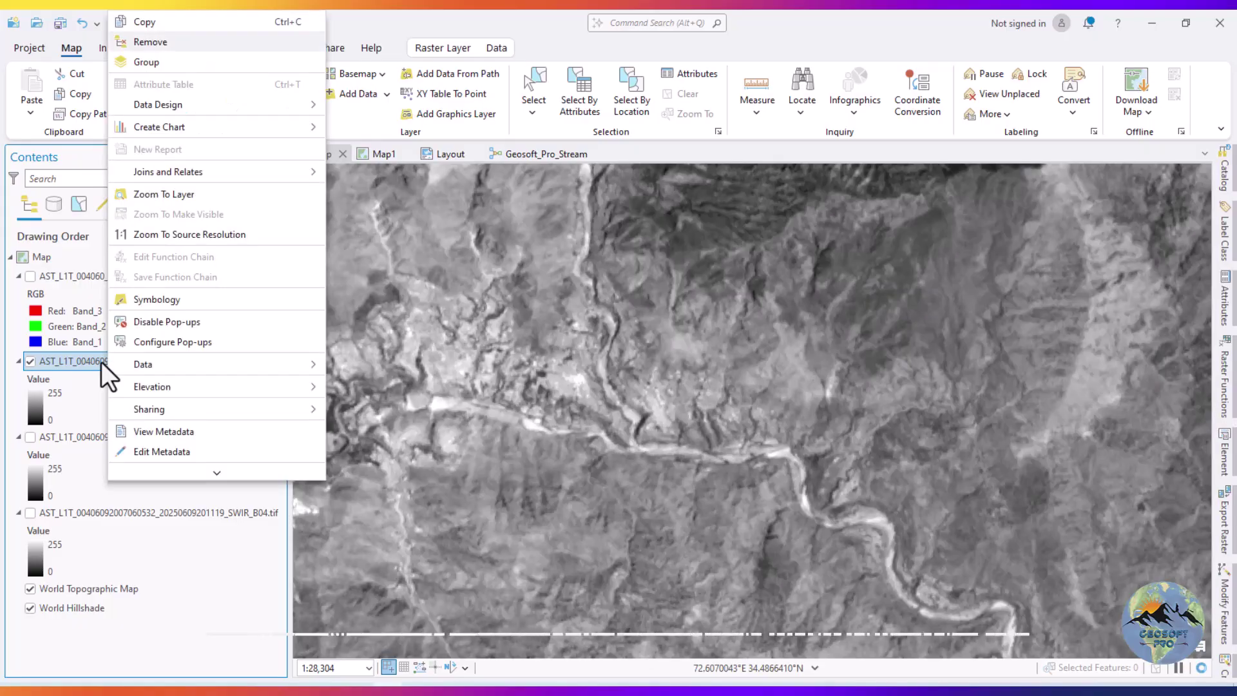
click(166, 468)
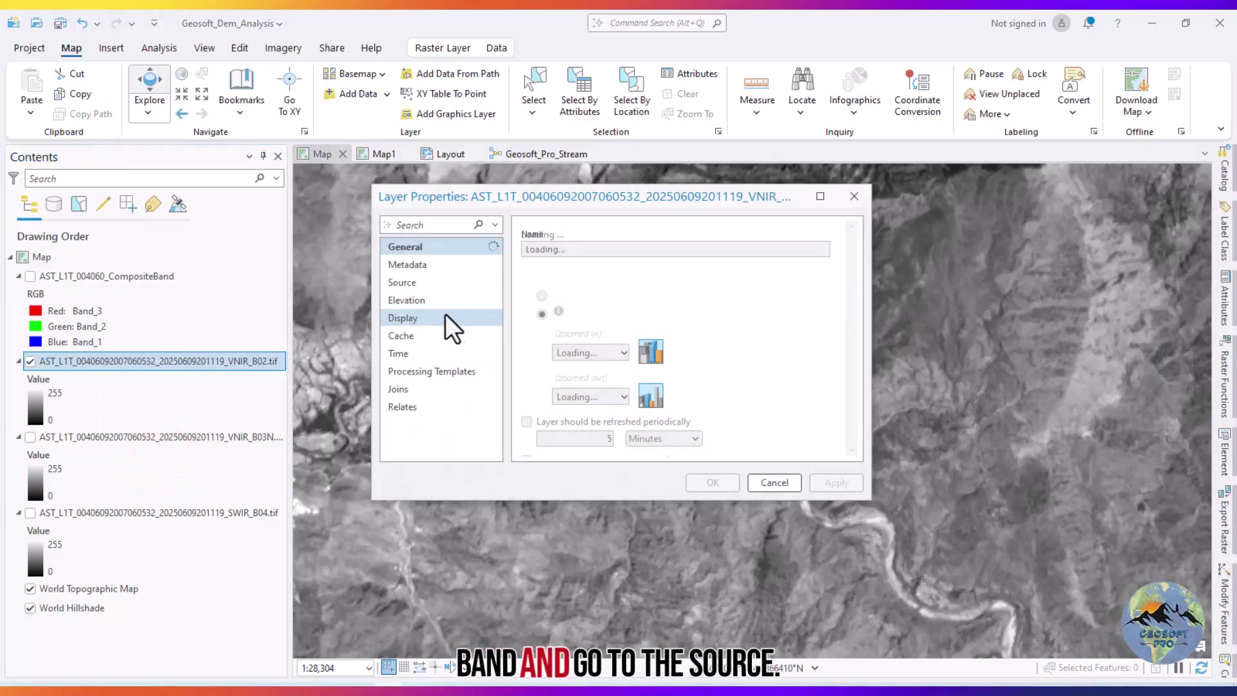
click(429, 283)
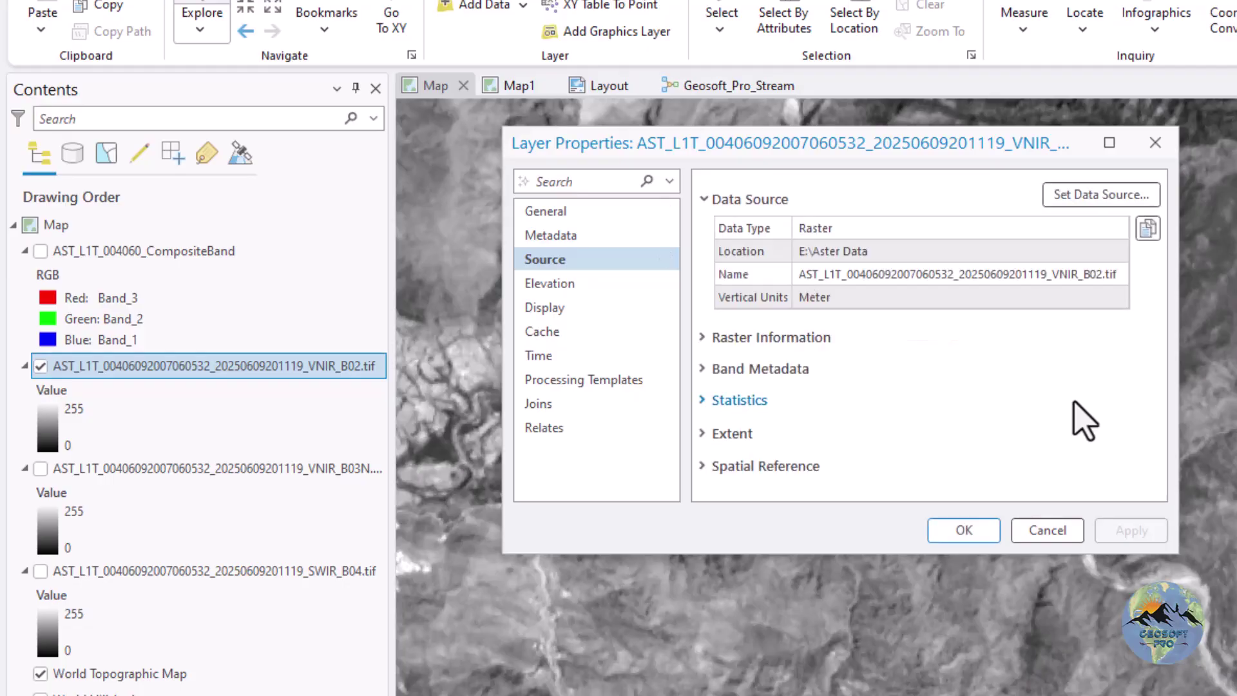
click(798, 337)
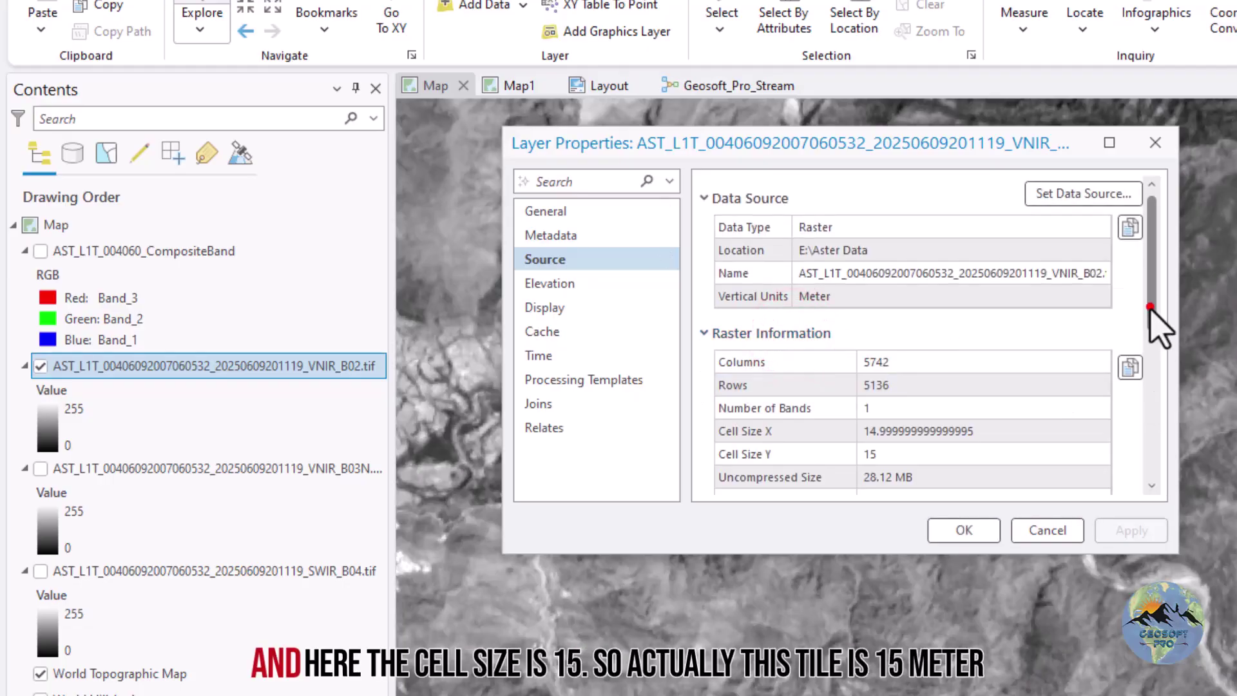
drag(1146, 306, 1148, 317)
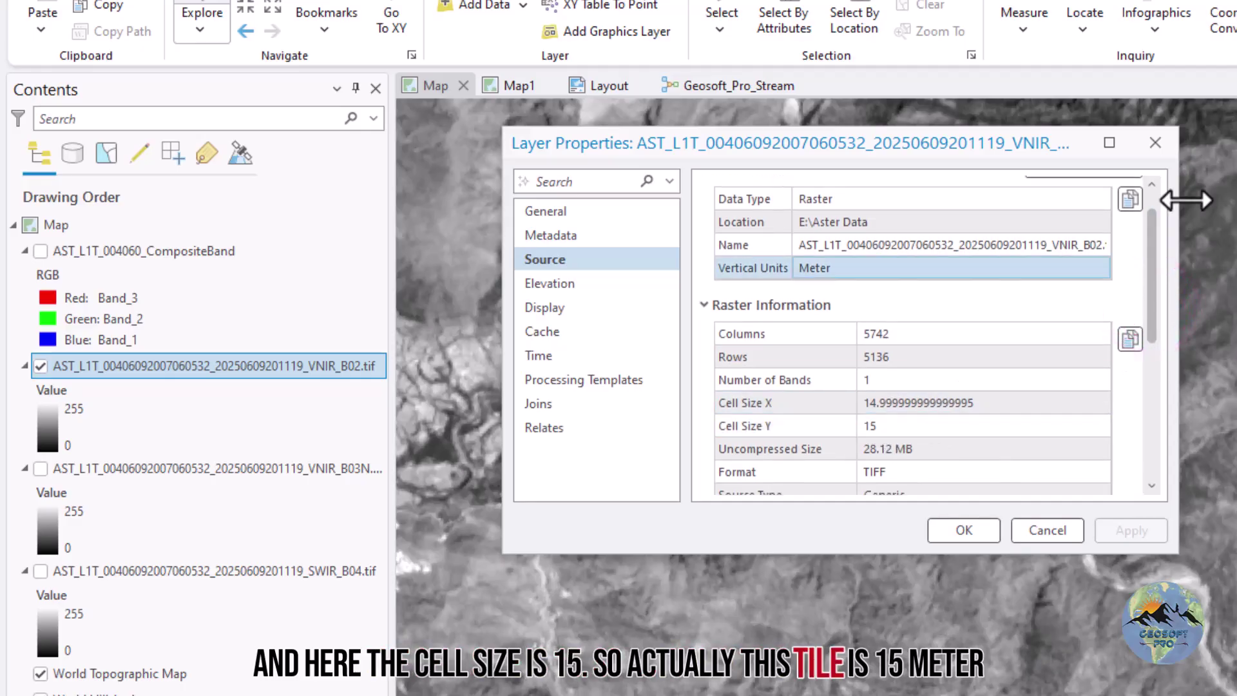
click(1155, 142)
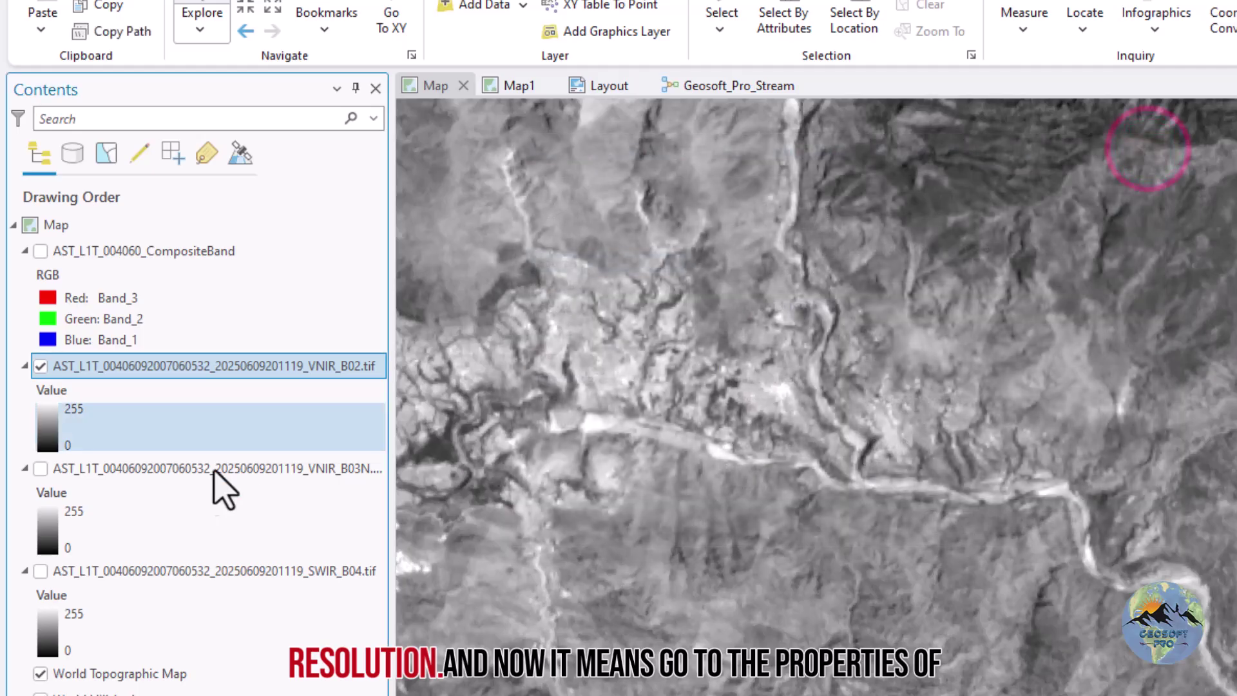
Check the cell size of the SWIR_B04 layer in the raster information of its source properties
right_click(201, 568)
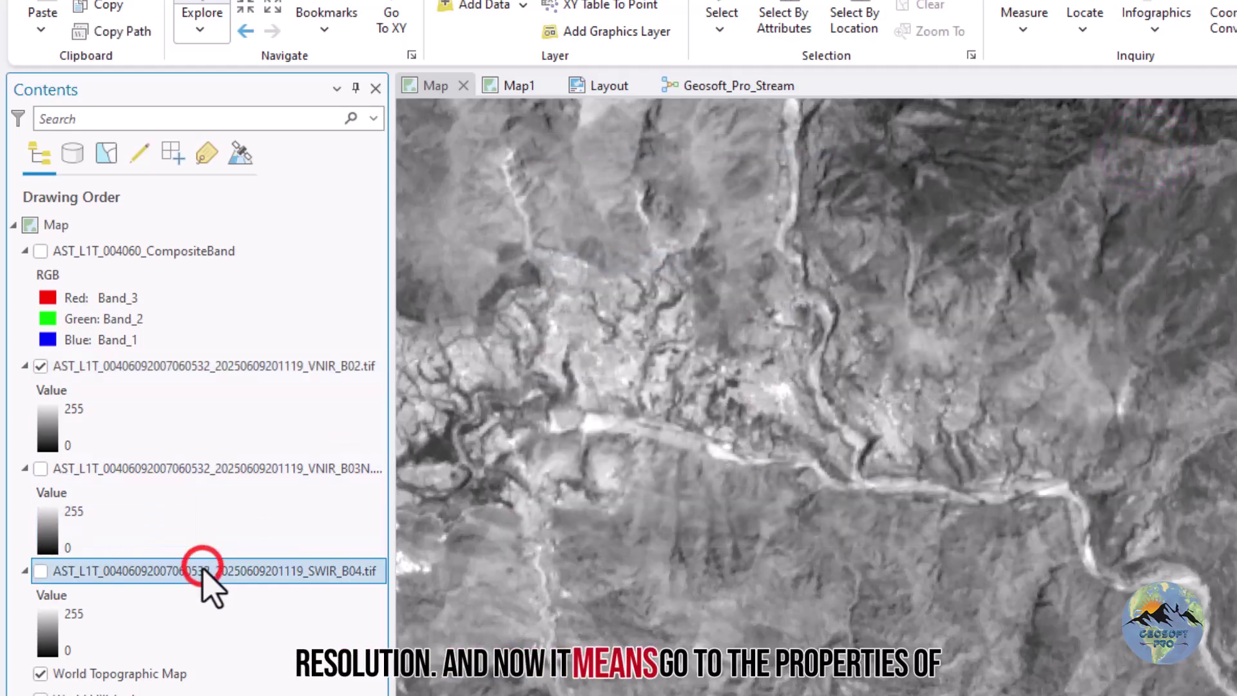
click(222, 538)
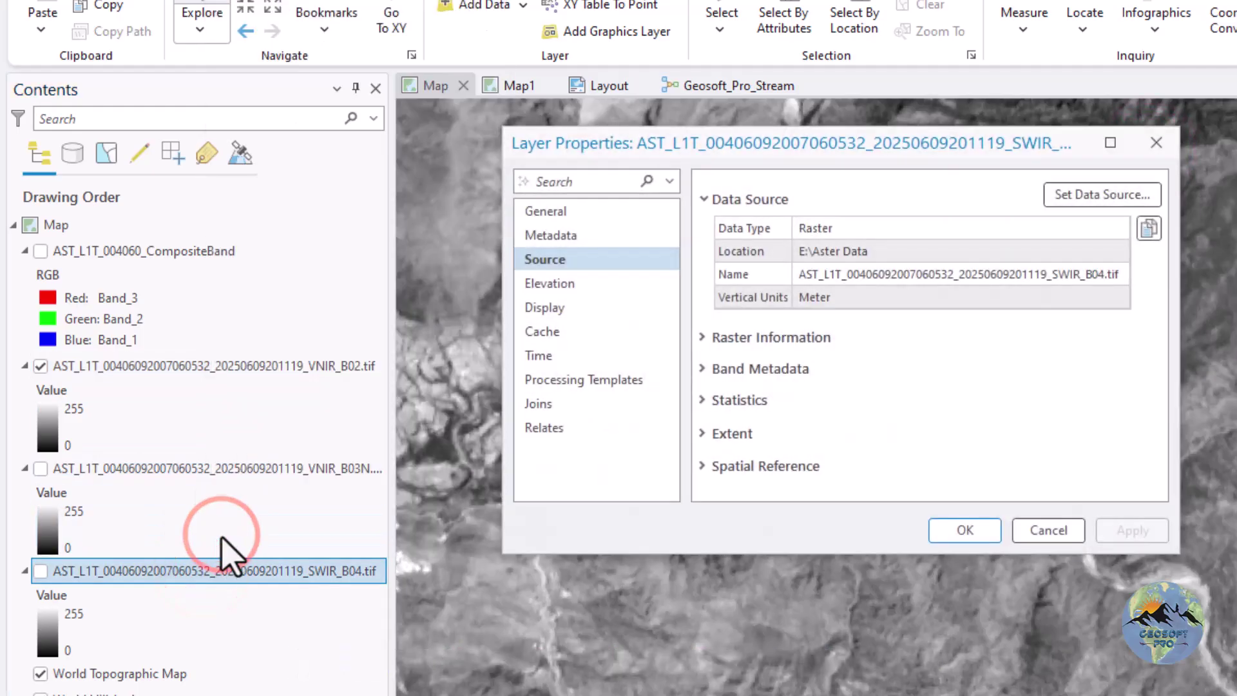
click(808, 343)
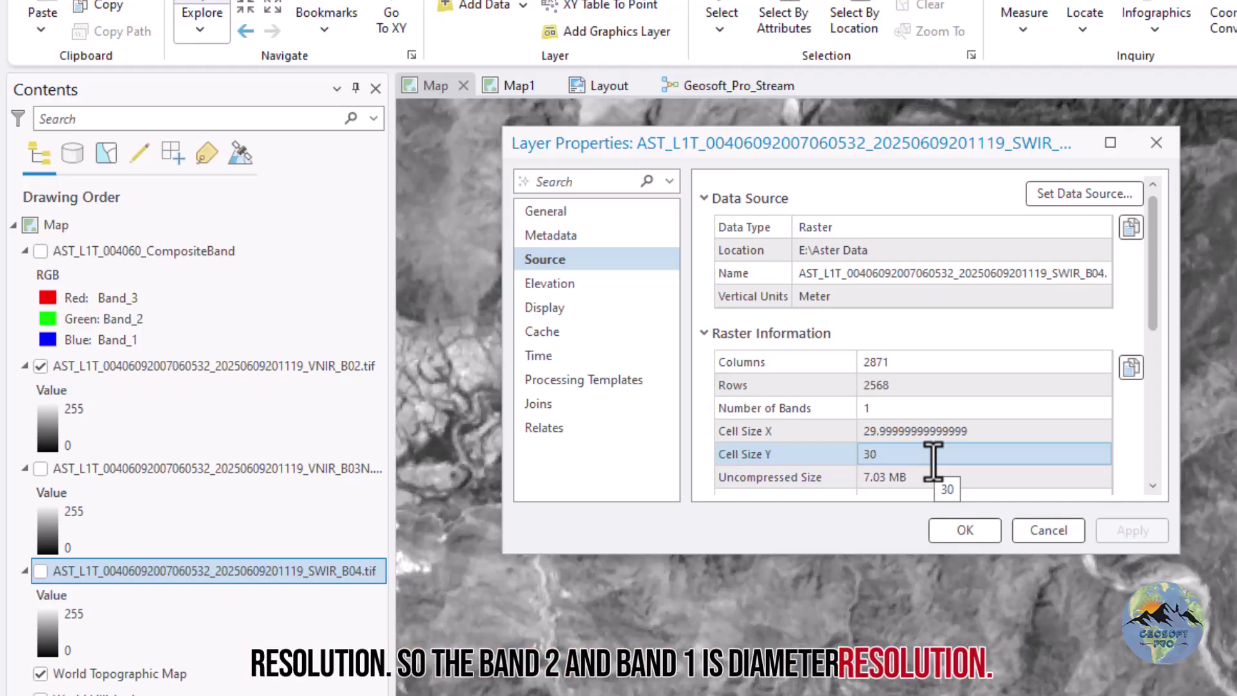
click(1148, 151)
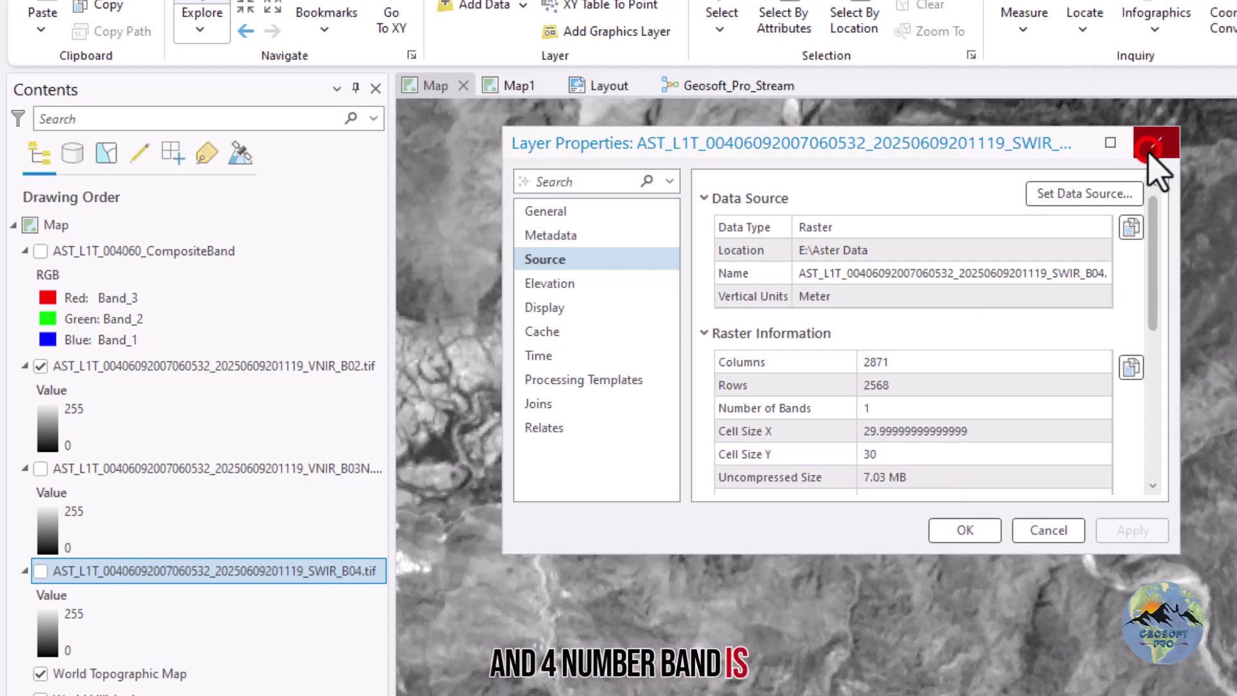
Check the VNIR_B03N layer's cell size in its source raster information and leave the properties unchanged
right_click(236, 488)
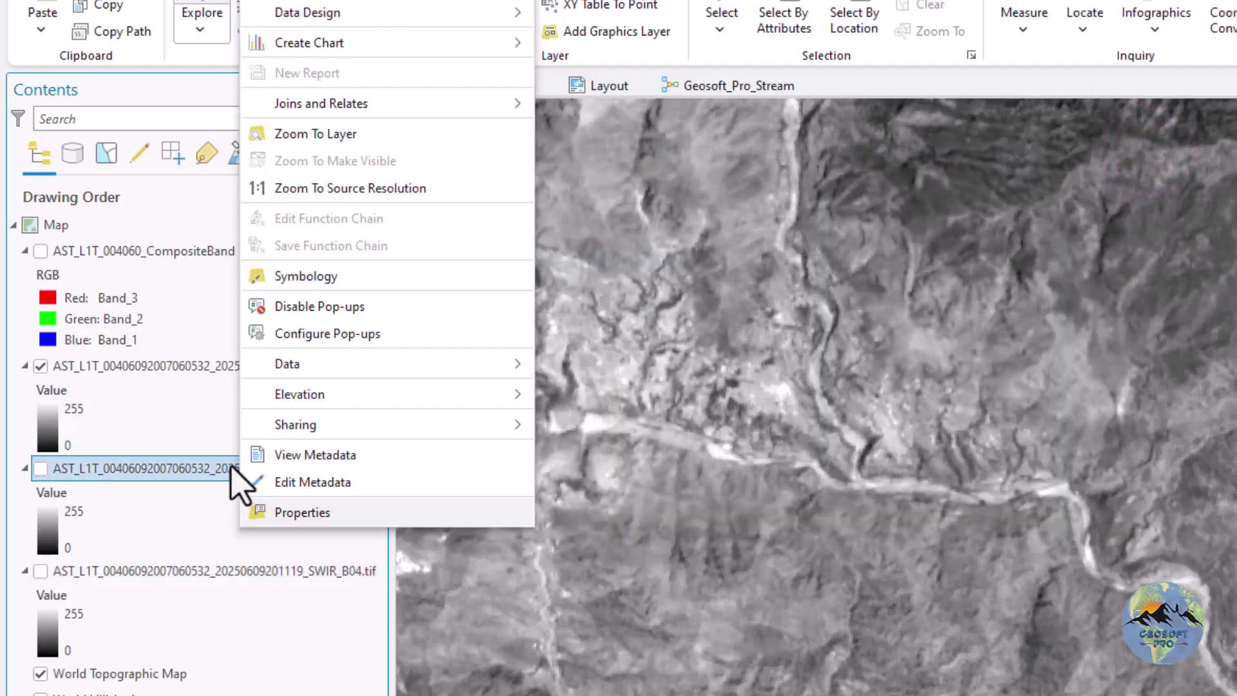
click(279, 519)
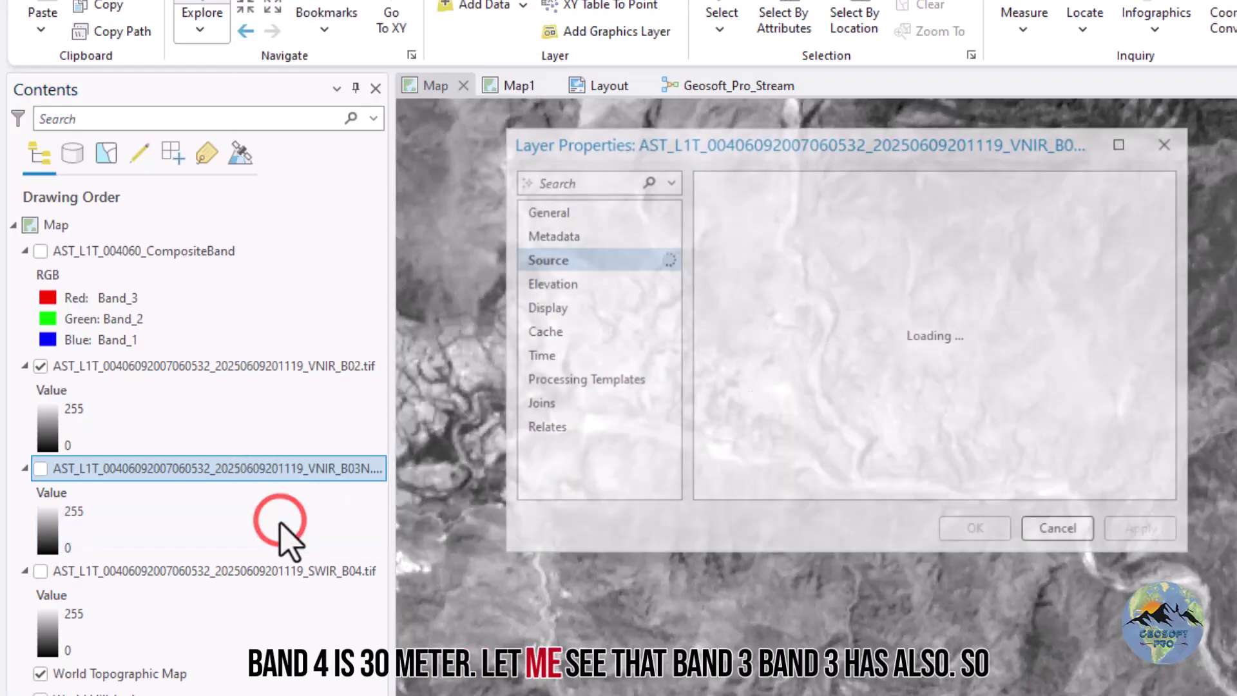
click(749, 330)
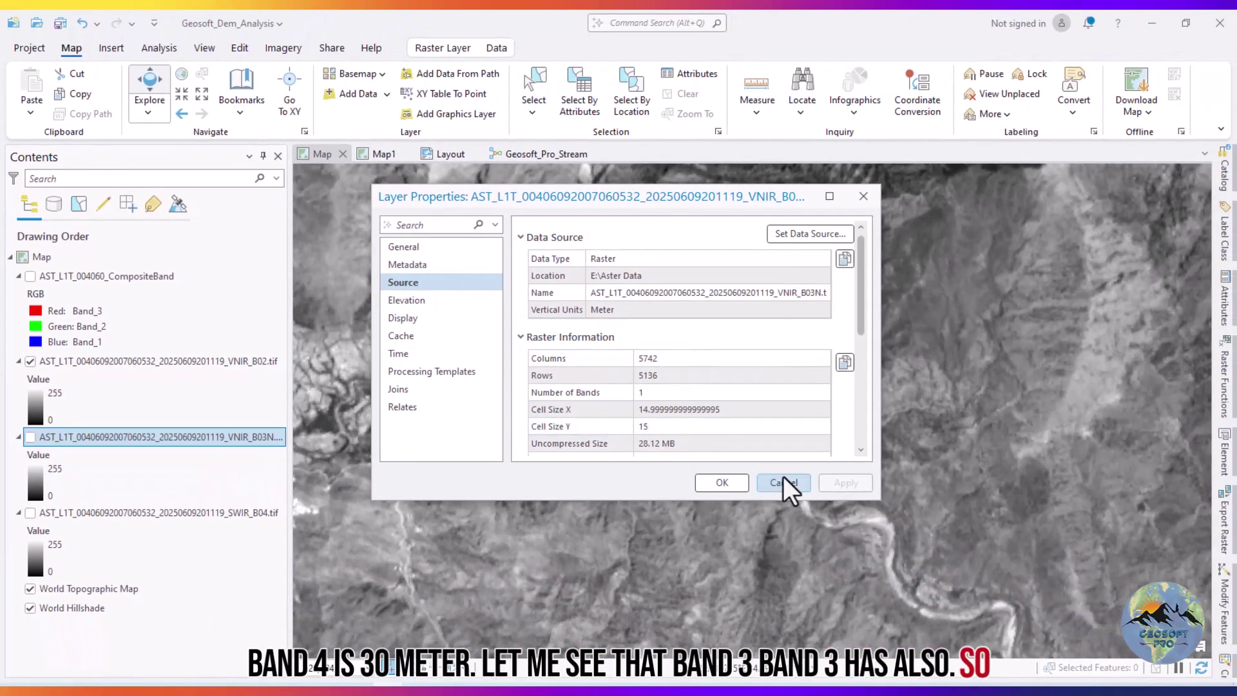
click(783, 482)
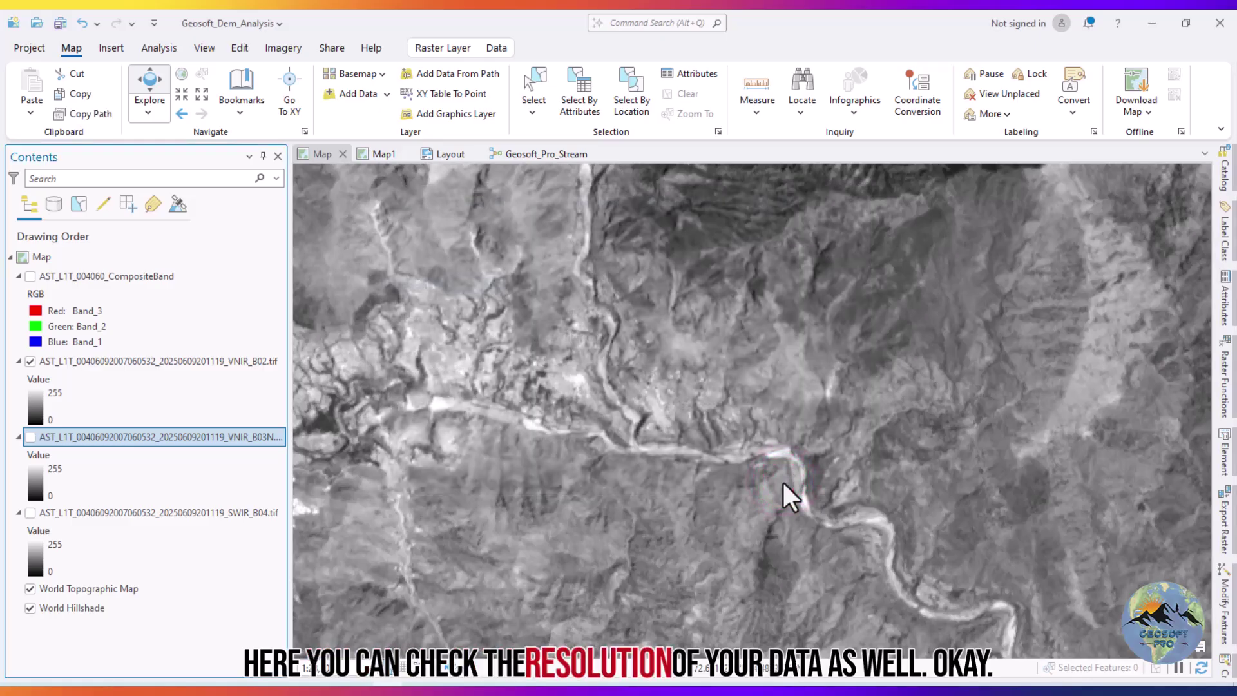